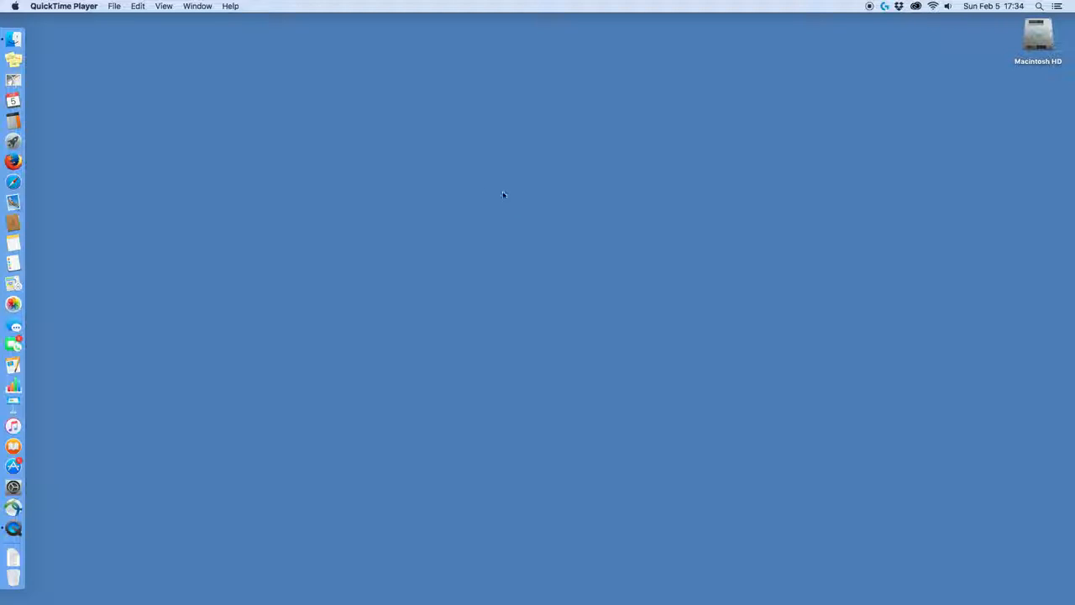
Open the Desktop folder and compare the file details of the two portrait JPG images
click(10, 35)
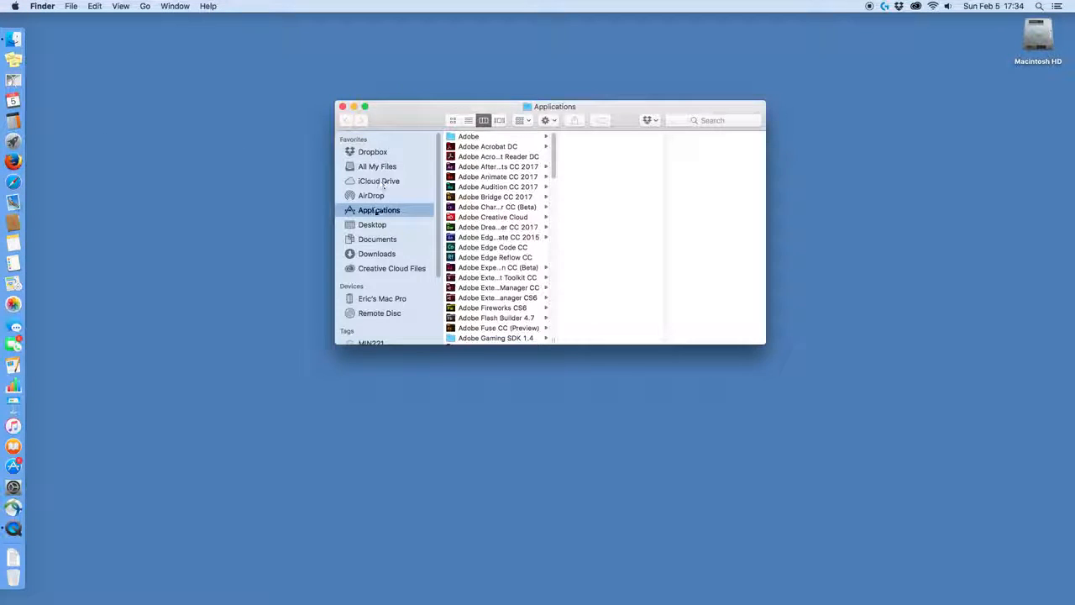
click(378, 225)
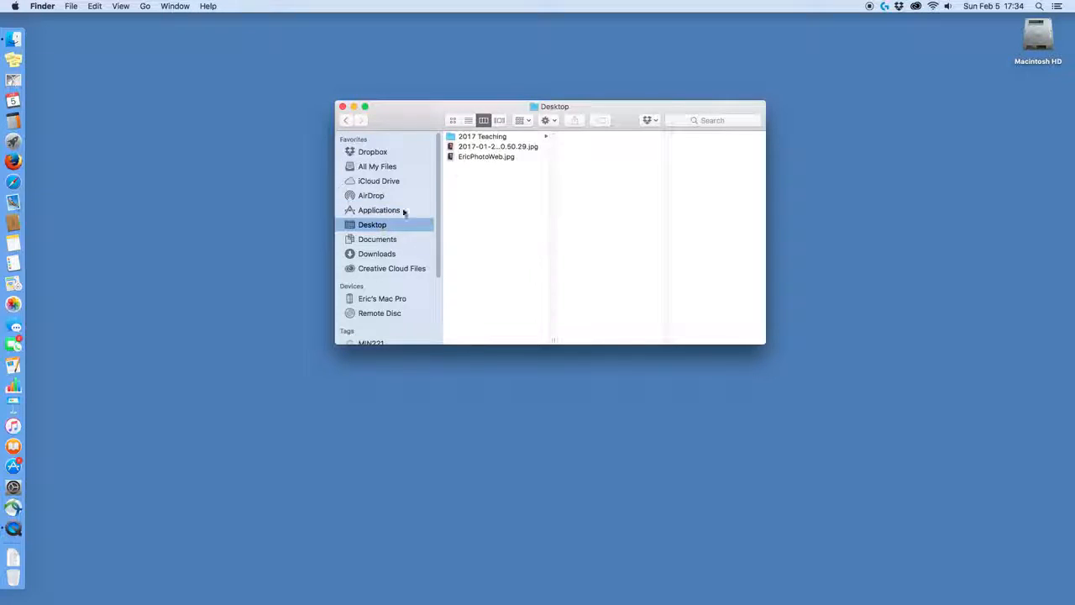
click(490, 158)
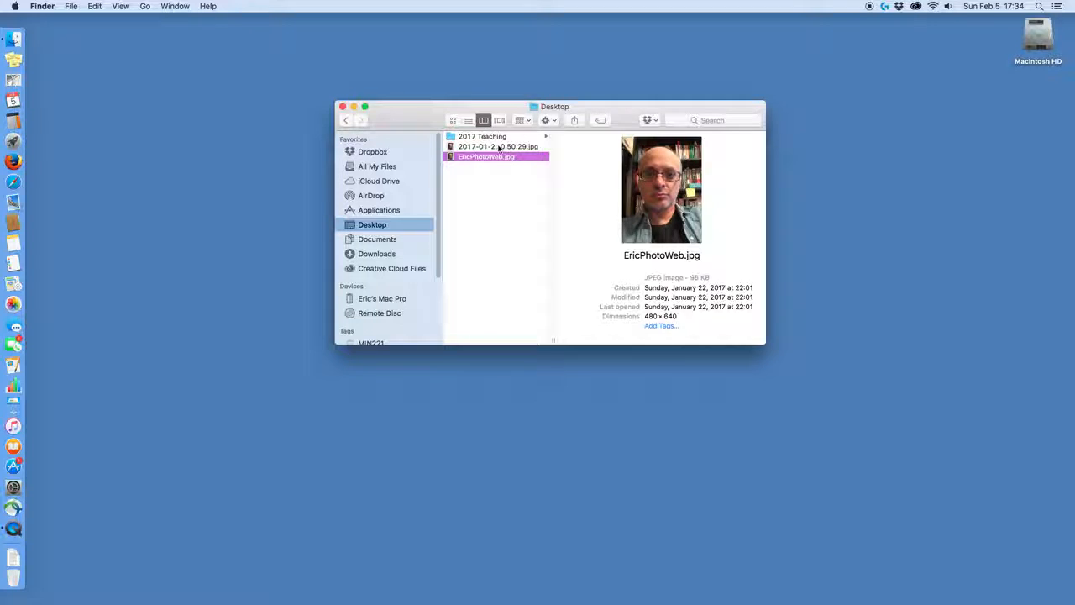
click(499, 147)
click(500, 147)
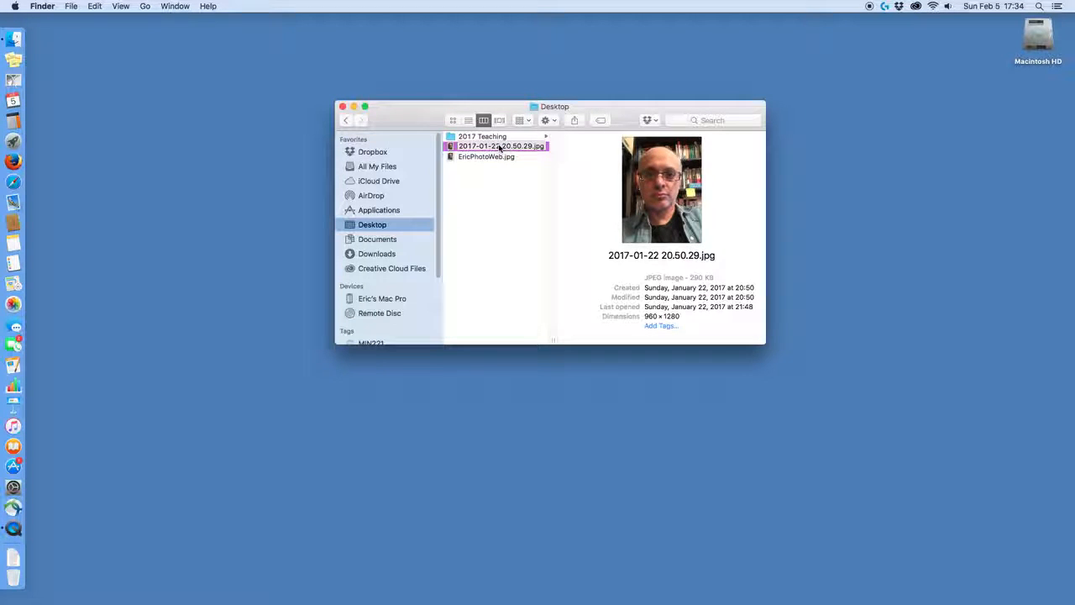
key(Return)
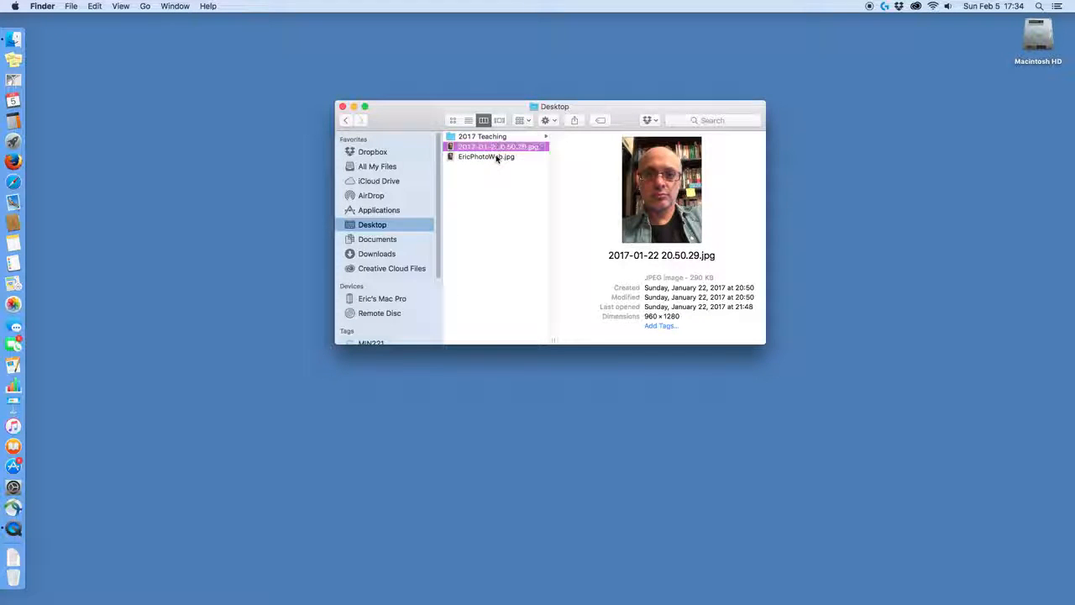
click(496, 157)
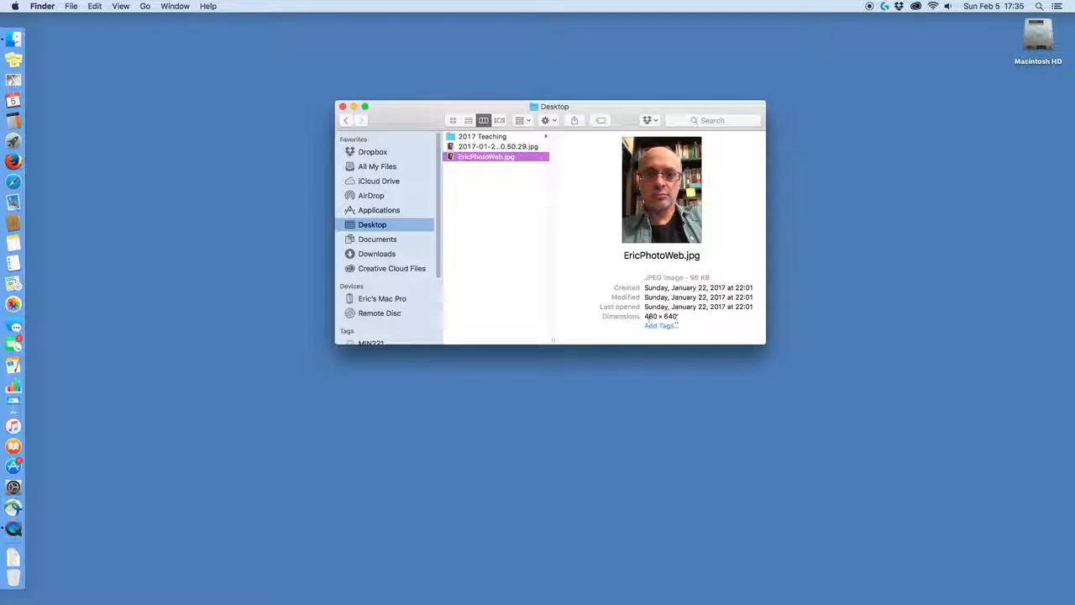
click(494, 146)
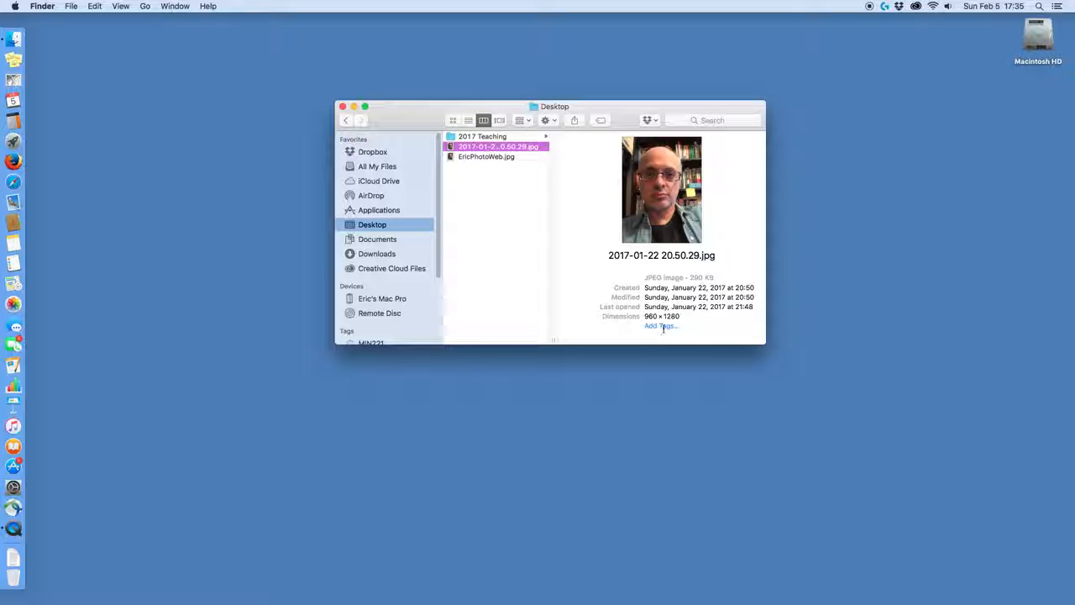
Open 2017-01-22 20.50.29.jpg in Adobe Photoshop CC 2017, and close the Finder window so the image workspace can be brought fully on screen
click(480, 148)
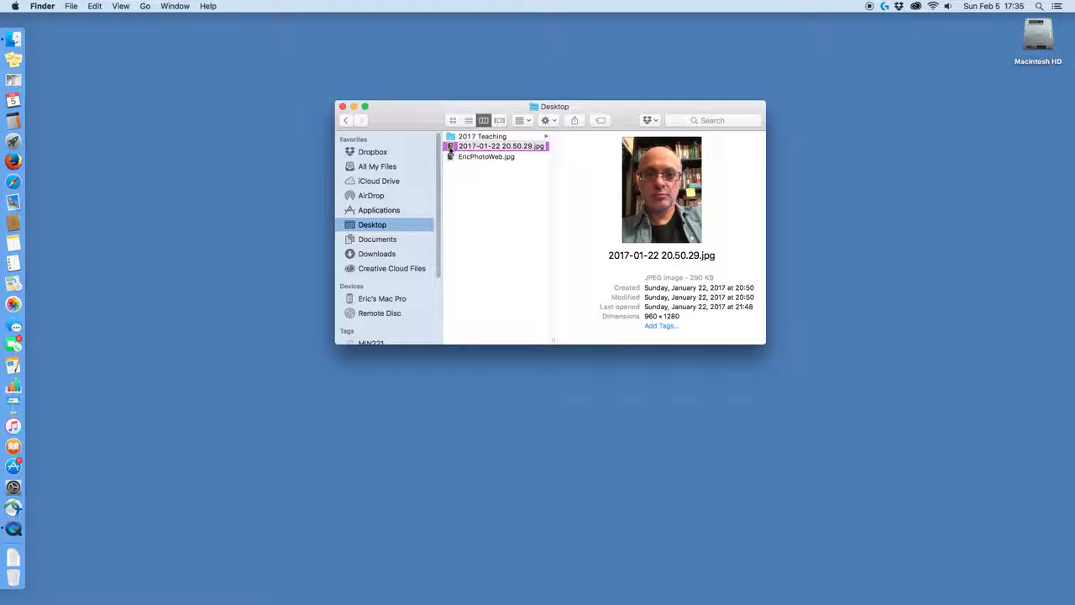
right_click(452, 150)
mouse_move(504, 162)
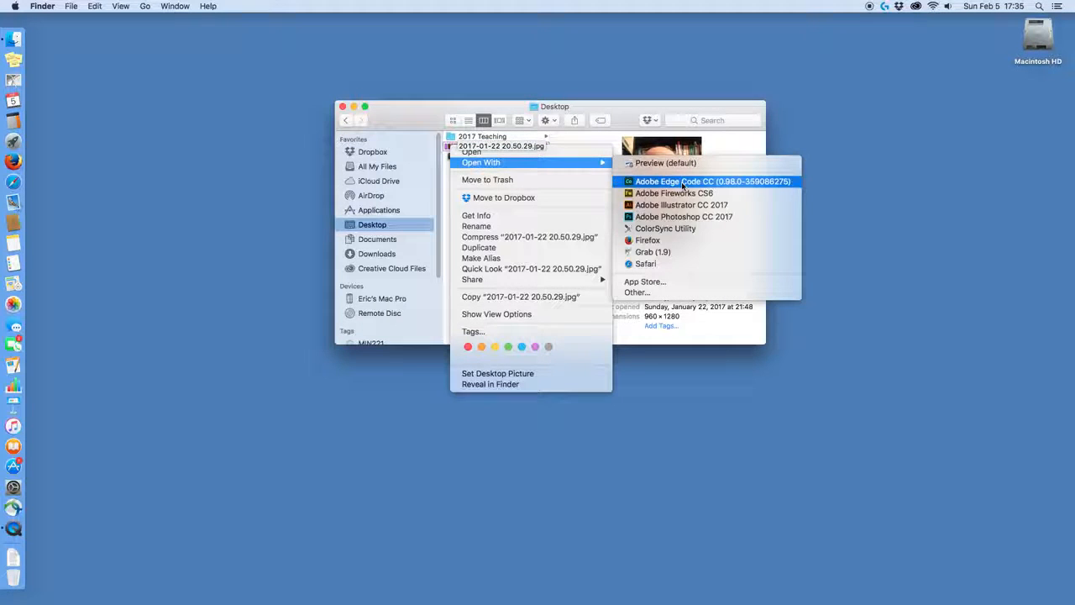
click(681, 216)
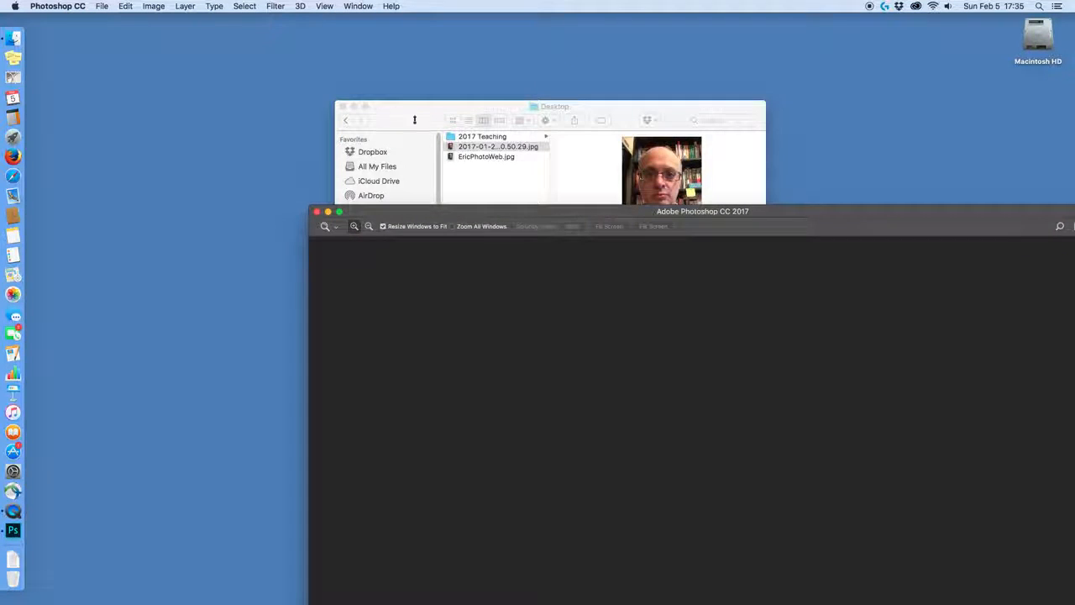
click(341, 107)
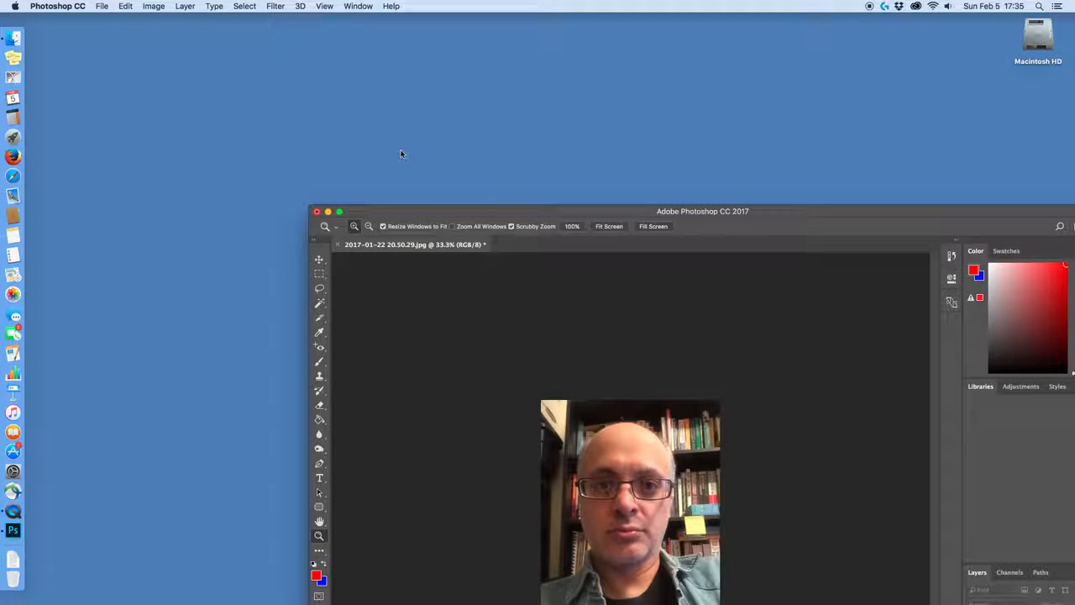
drag(490, 211, 353, 10)
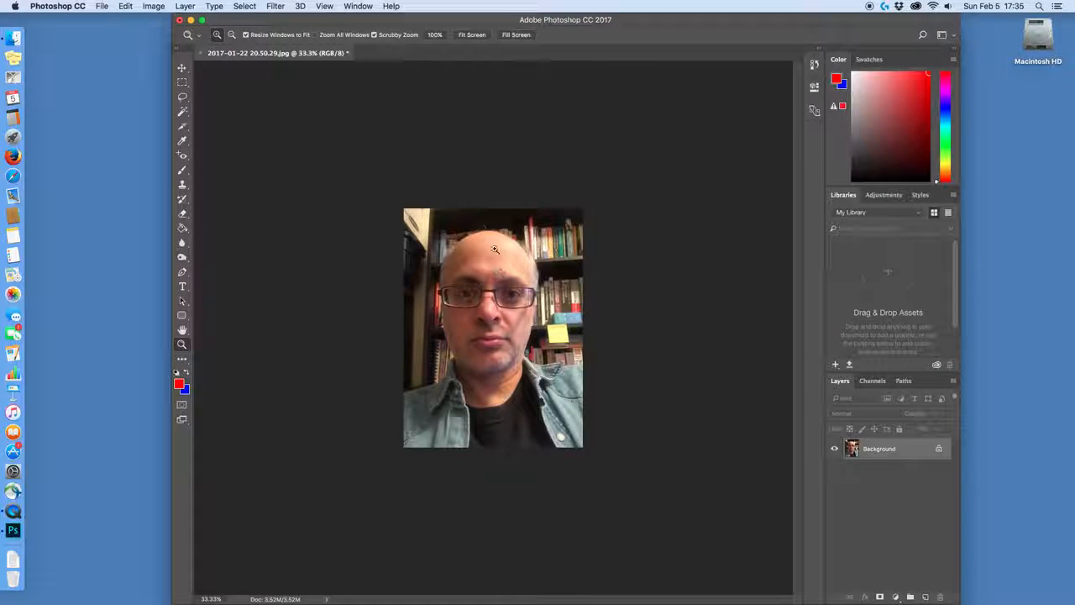
Convert the locked Background into a regular layer named Layer 0 and duplicate it as Layer 0 copy
click(487, 312)
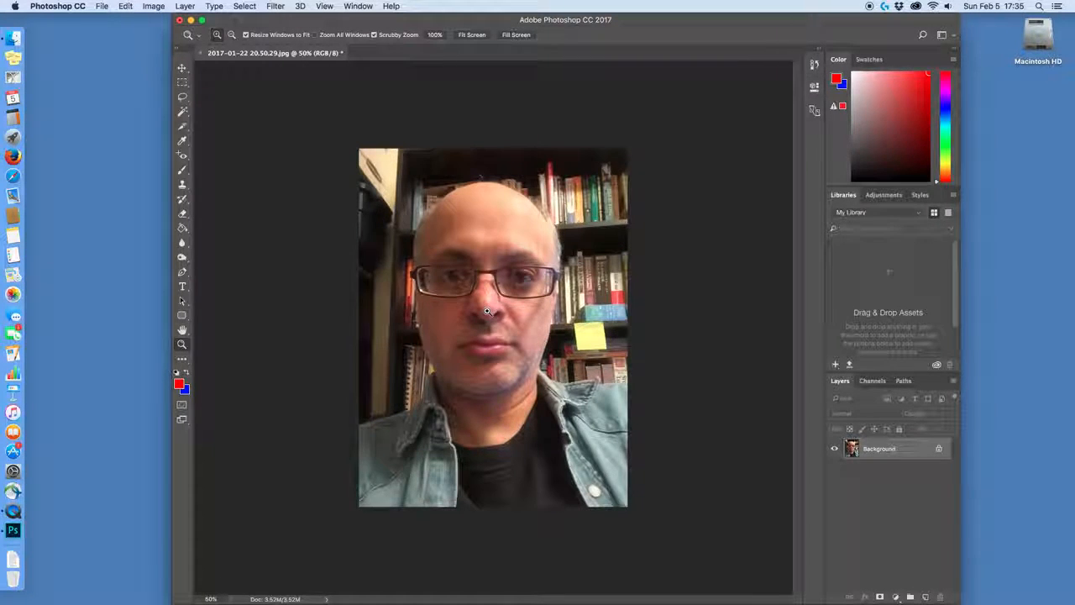
click(487, 312)
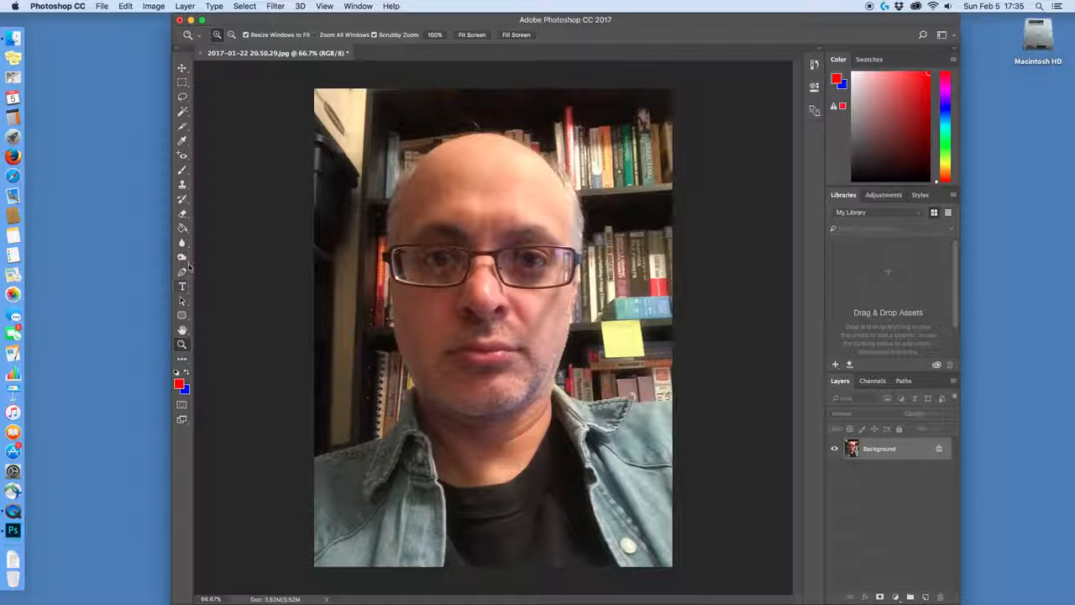
double_click(894, 448)
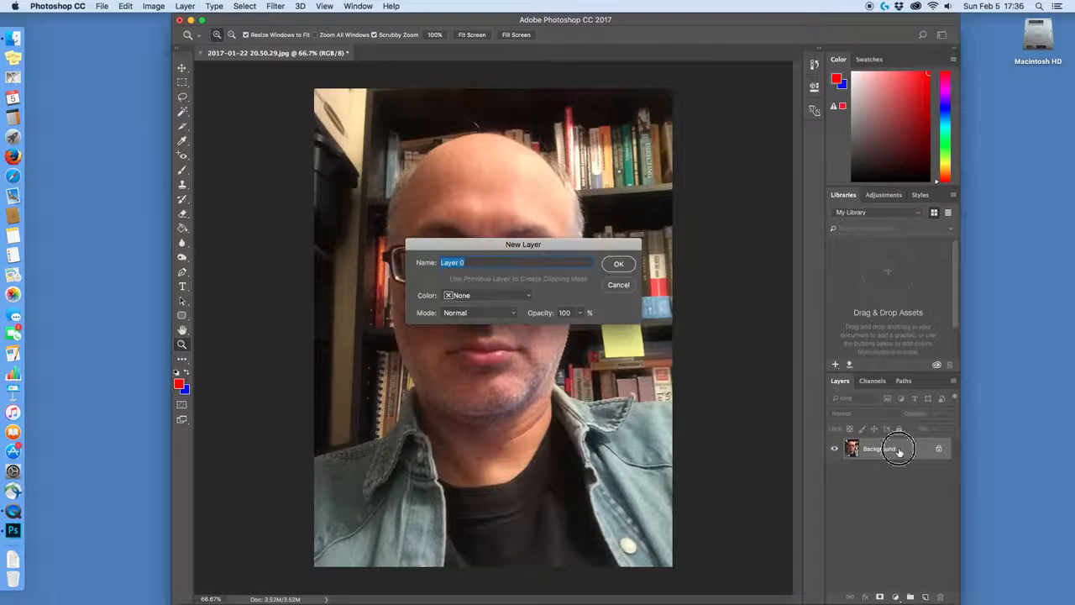
click(619, 266)
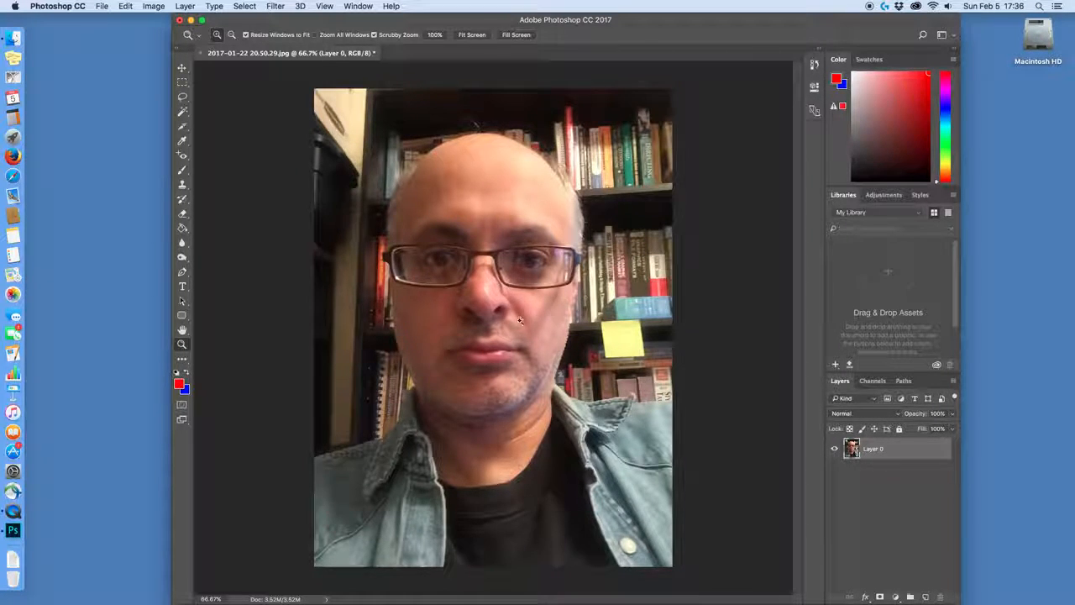
right_click(883, 451)
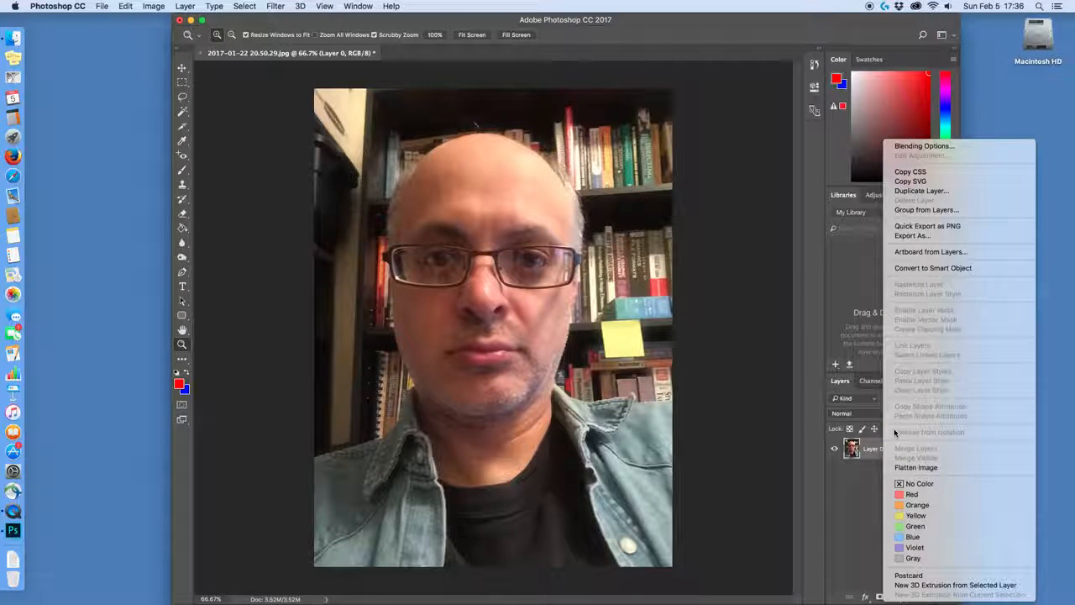
click(910, 191)
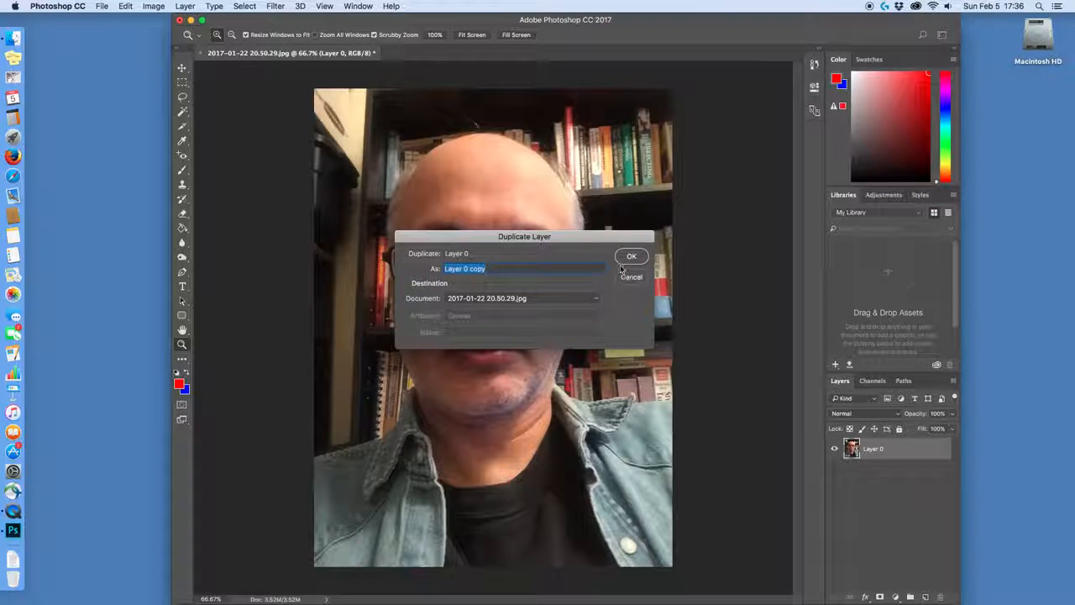
click(632, 255)
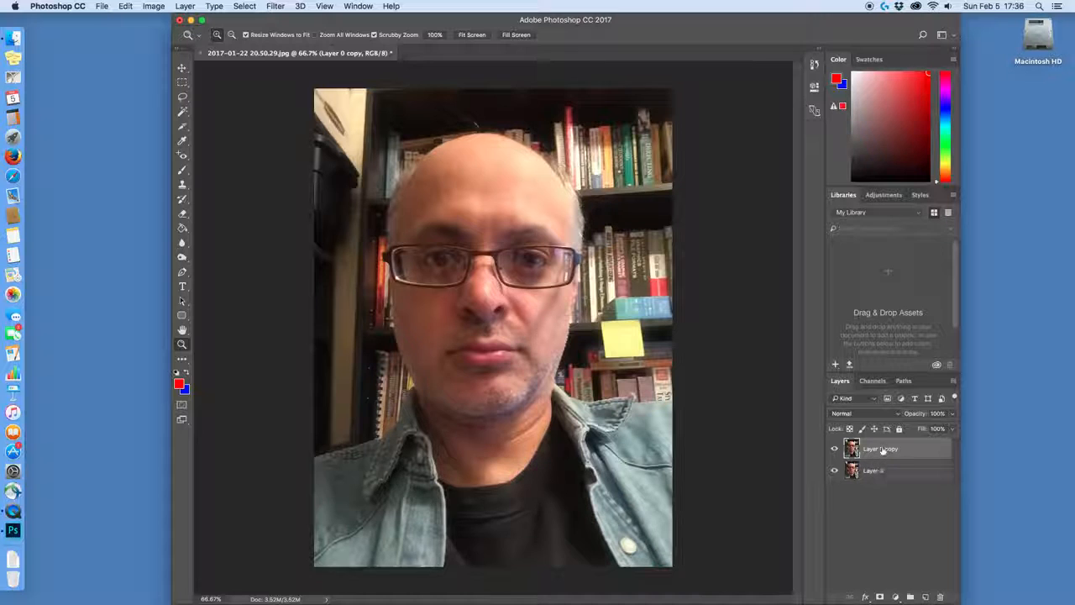
Shift Layer 0 copy down and to the right over the original photo with the Move tool
click(181, 70)
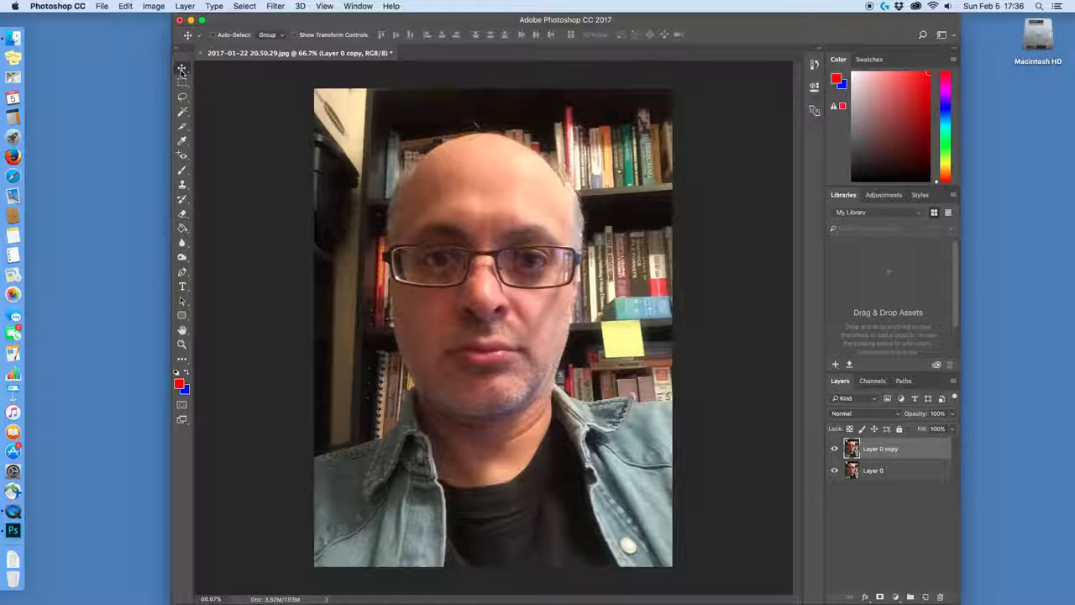
click(181, 70)
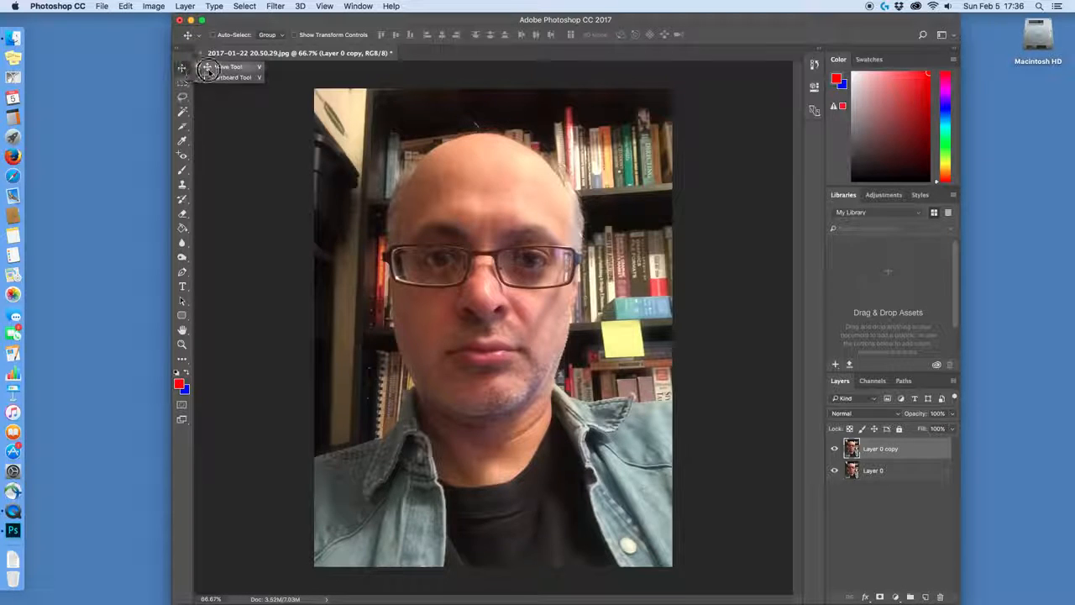
click(208, 70)
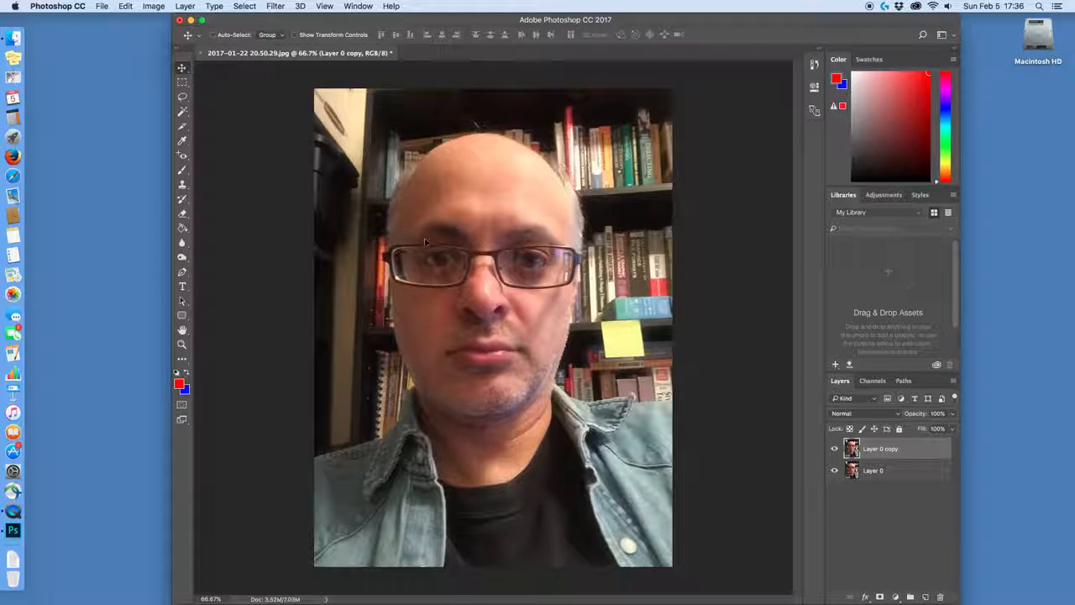
drag(897, 470, 895, 452)
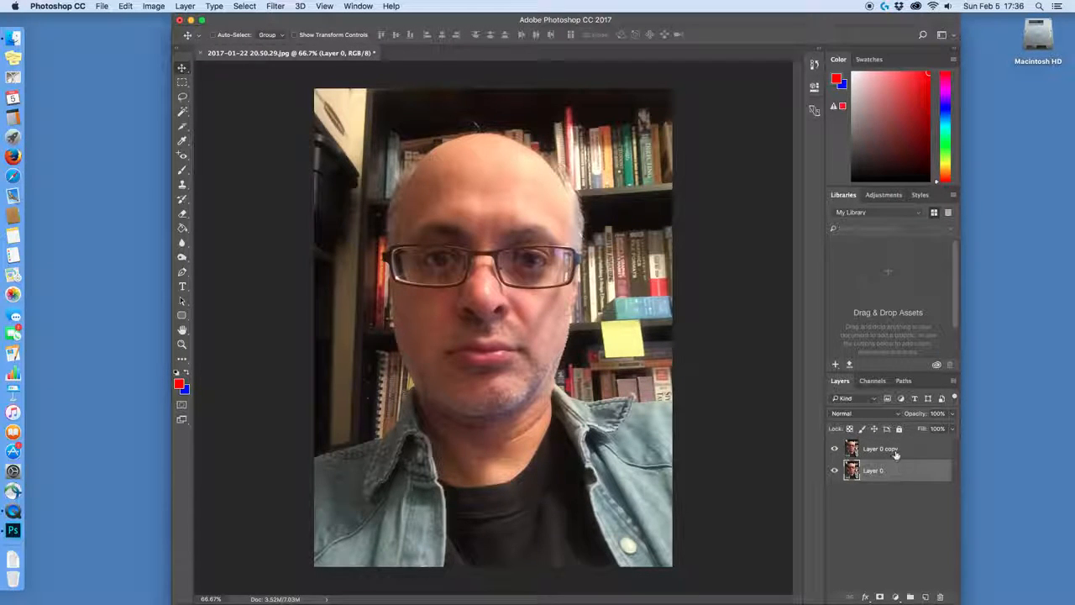
click(896, 450)
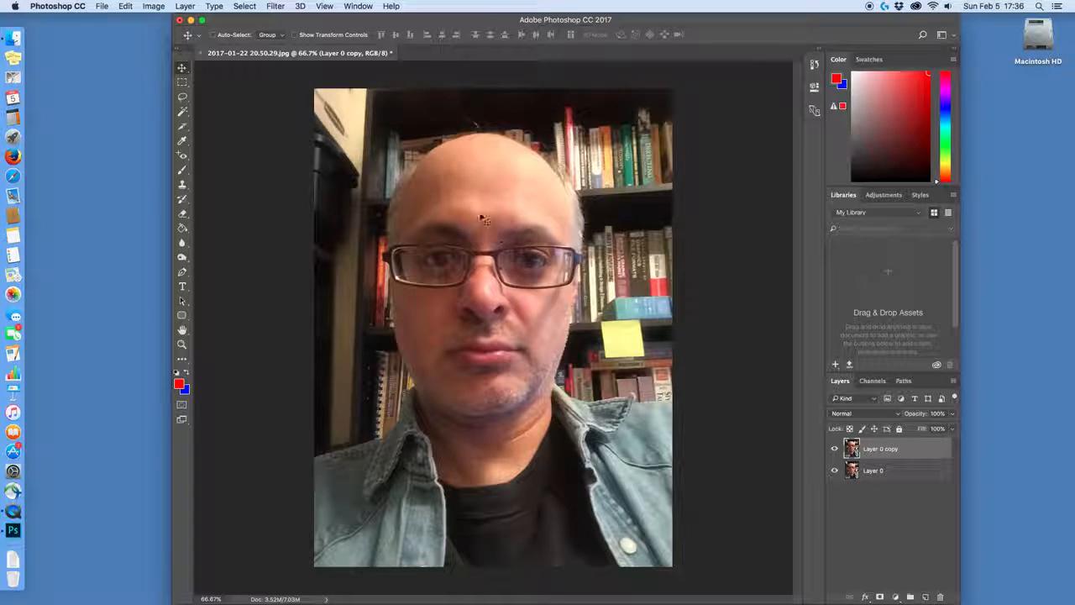
click(483, 184)
drag(484, 184, 573, 217)
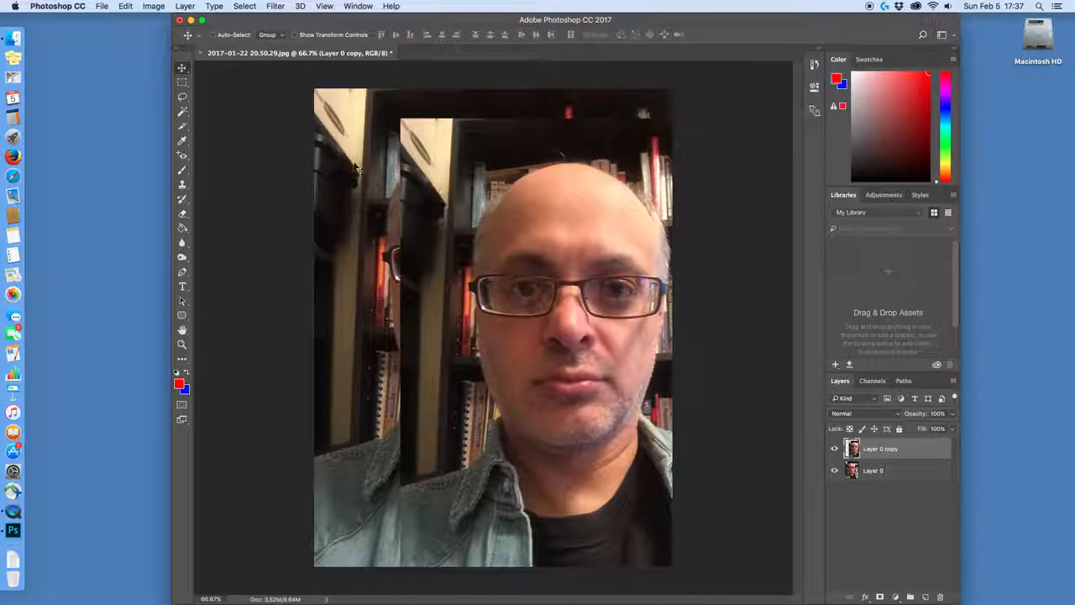
Undo the move of Layer 0 copy
click(128, 5)
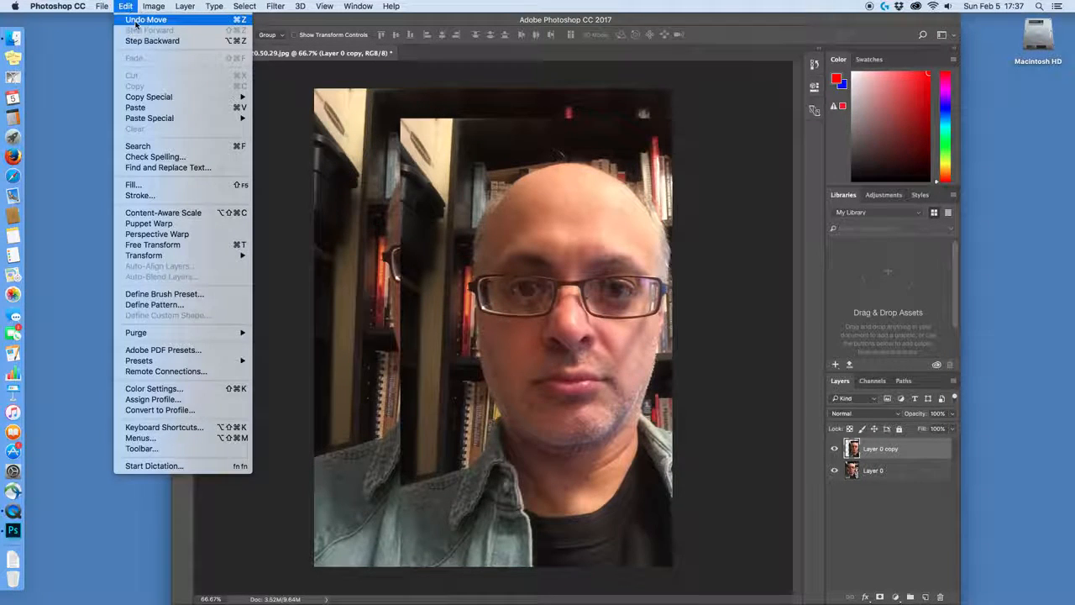
click(136, 18)
click(129, 6)
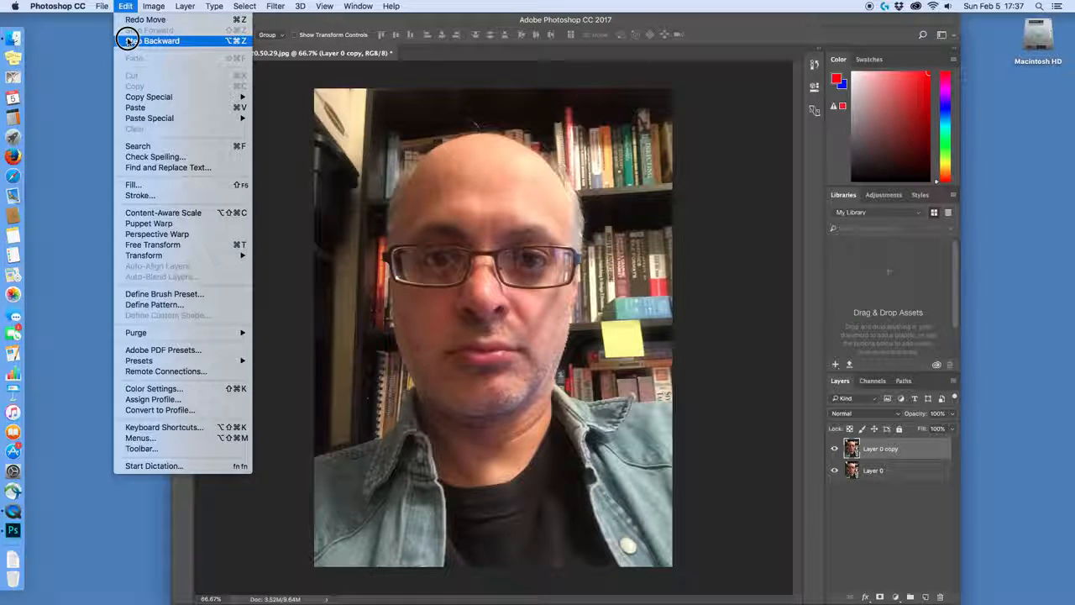
click(128, 40)
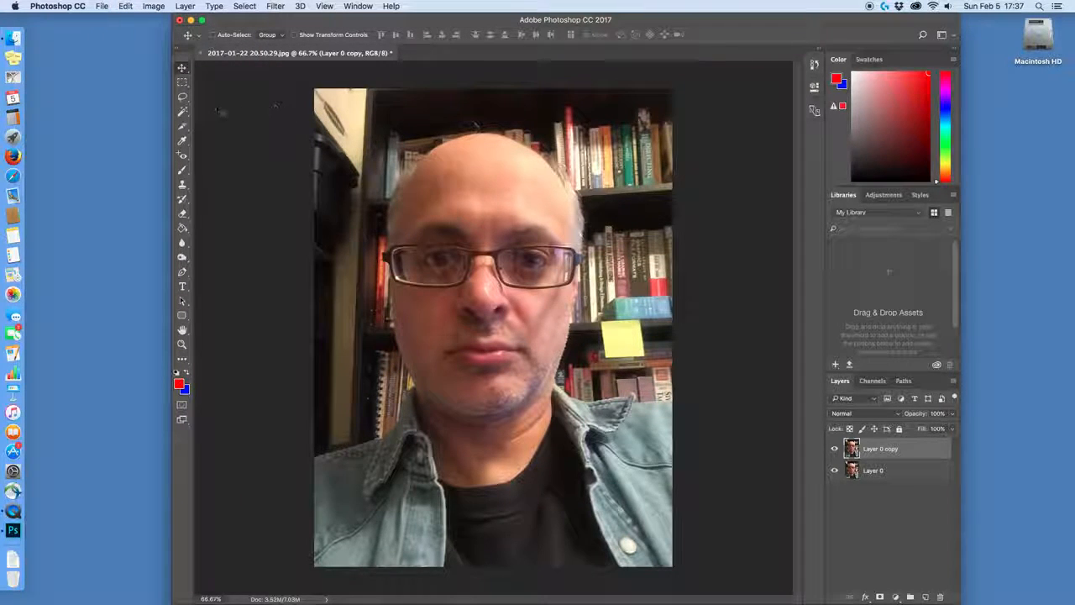
click(183, 69)
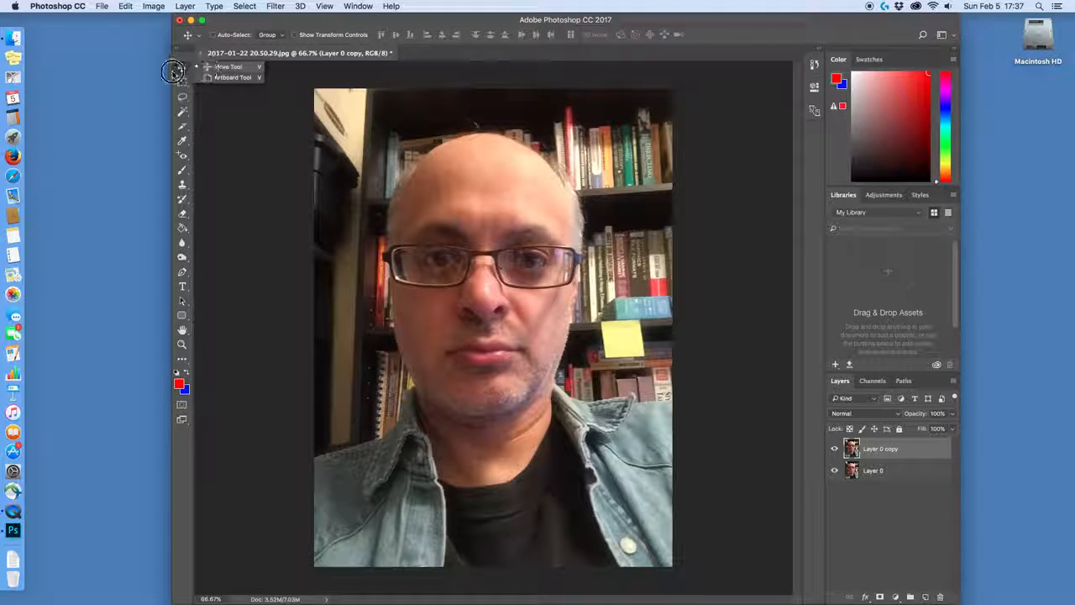
click(187, 74)
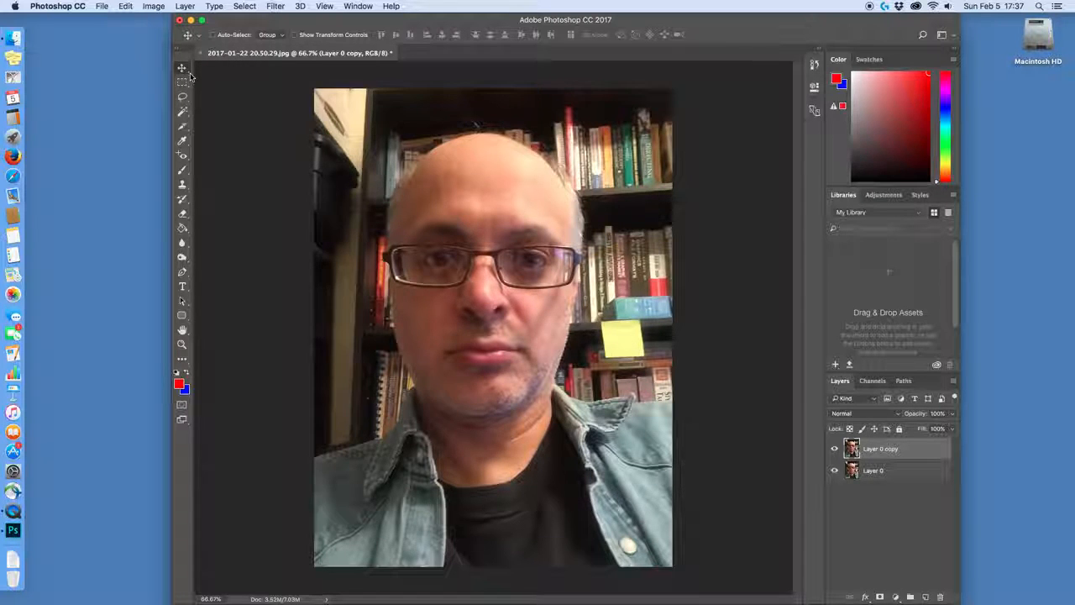
click(189, 74)
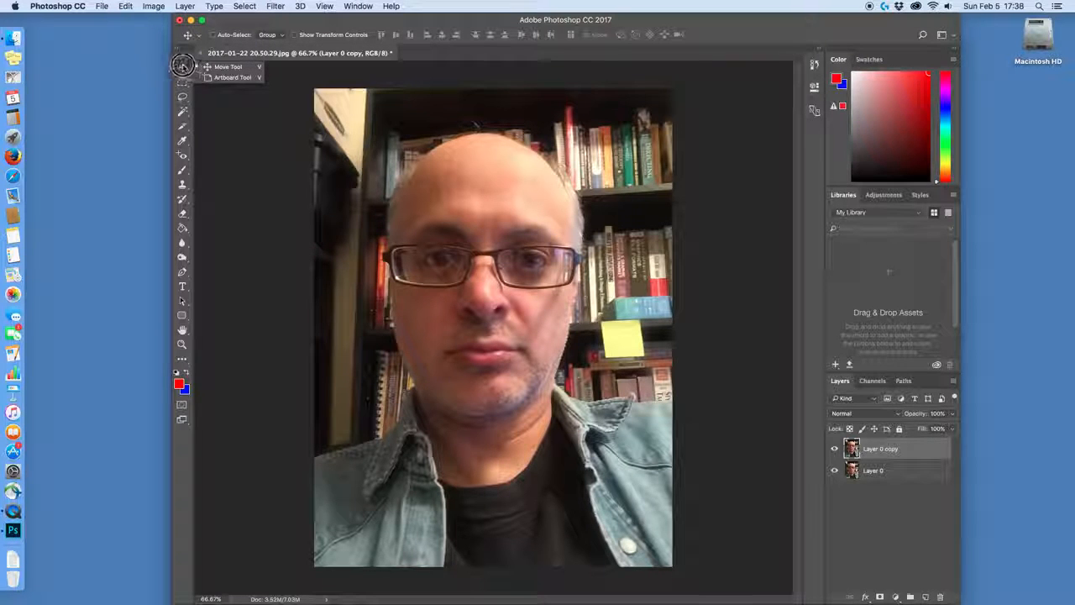
Draw several practice selections with the Rectangular Marquee tool: across the upper photo, around the lower cheek, and over one eye and the bookshelf
click(181, 81)
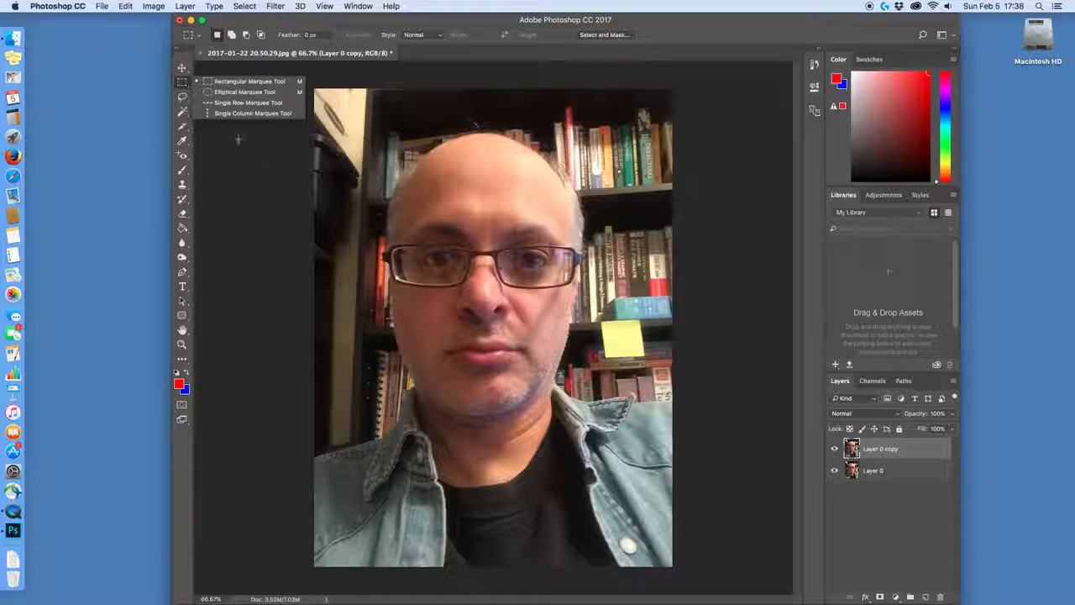
click(182, 84)
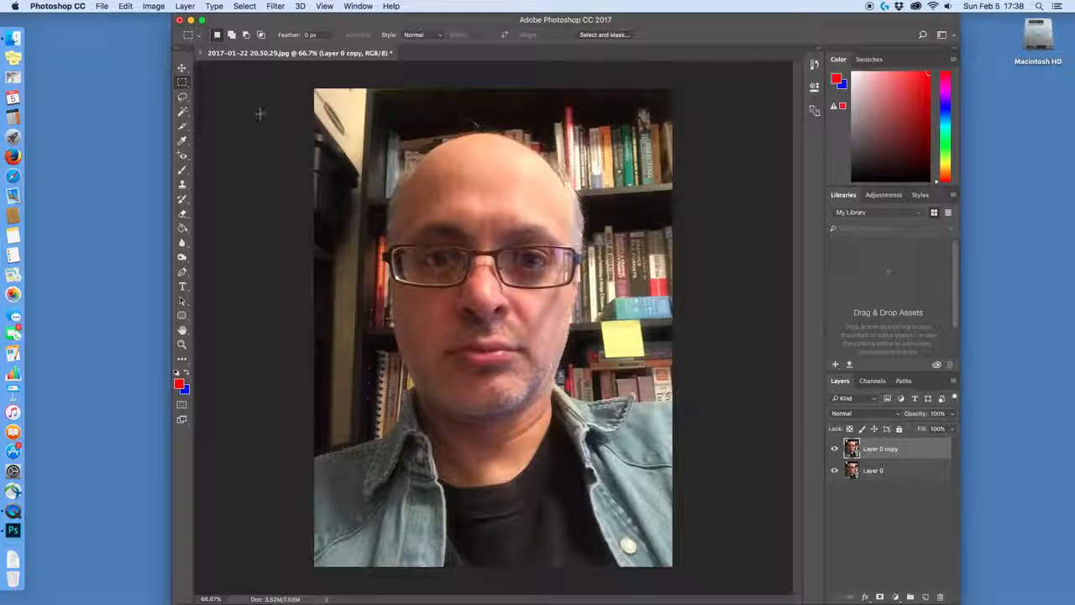
click(182, 83)
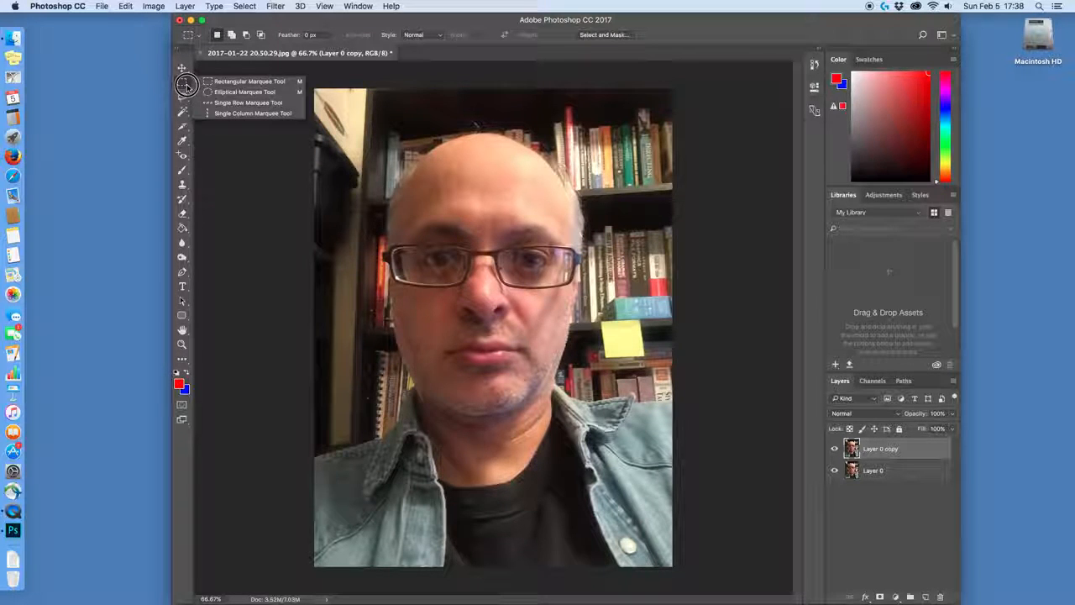
click(204, 82)
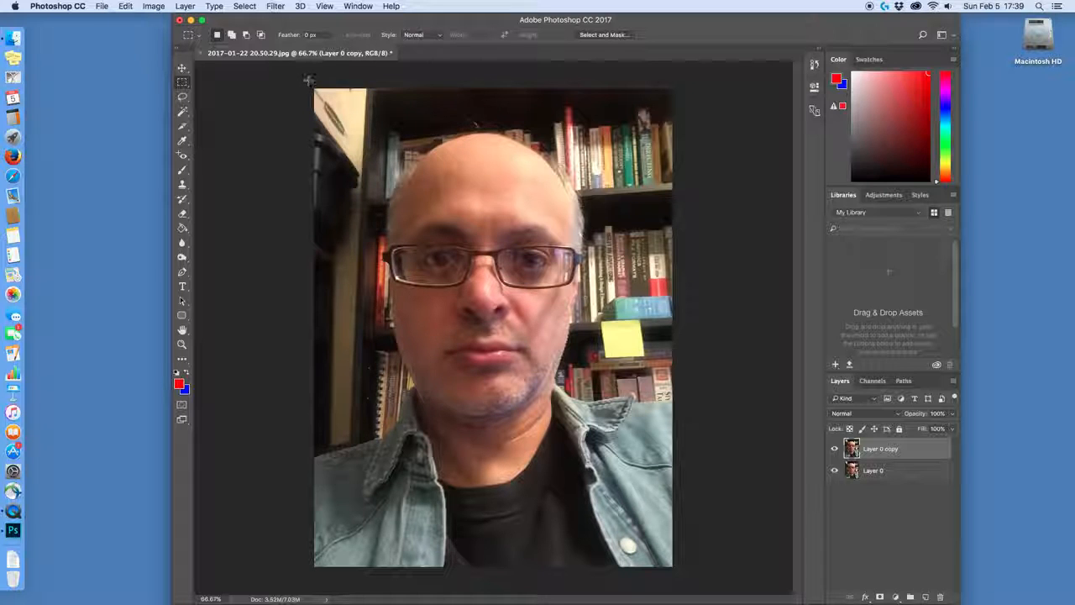
drag(315, 90, 599, 294)
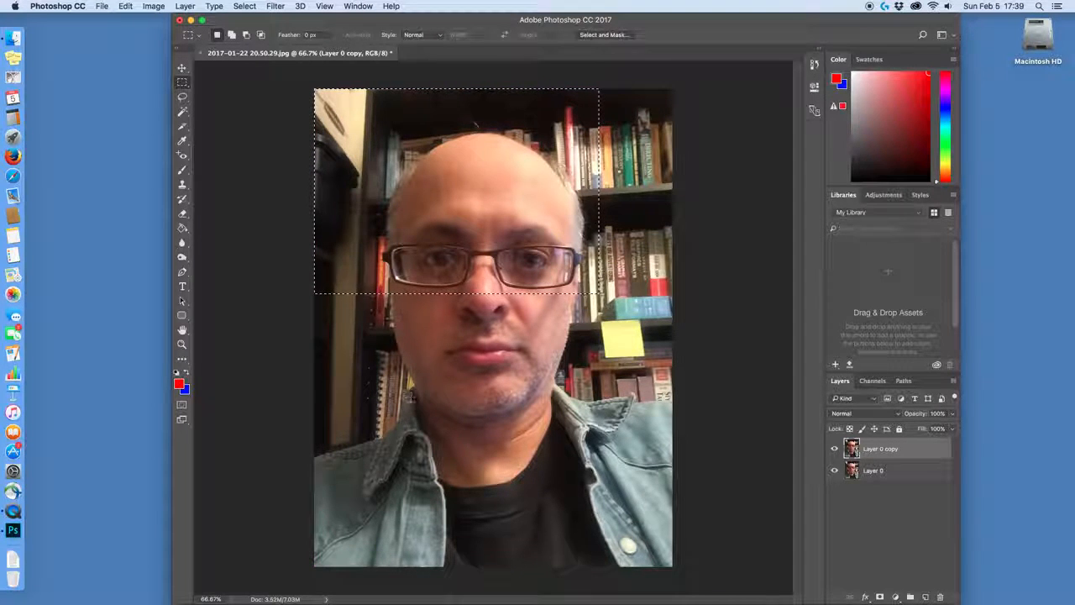
drag(396, 438, 463, 319)
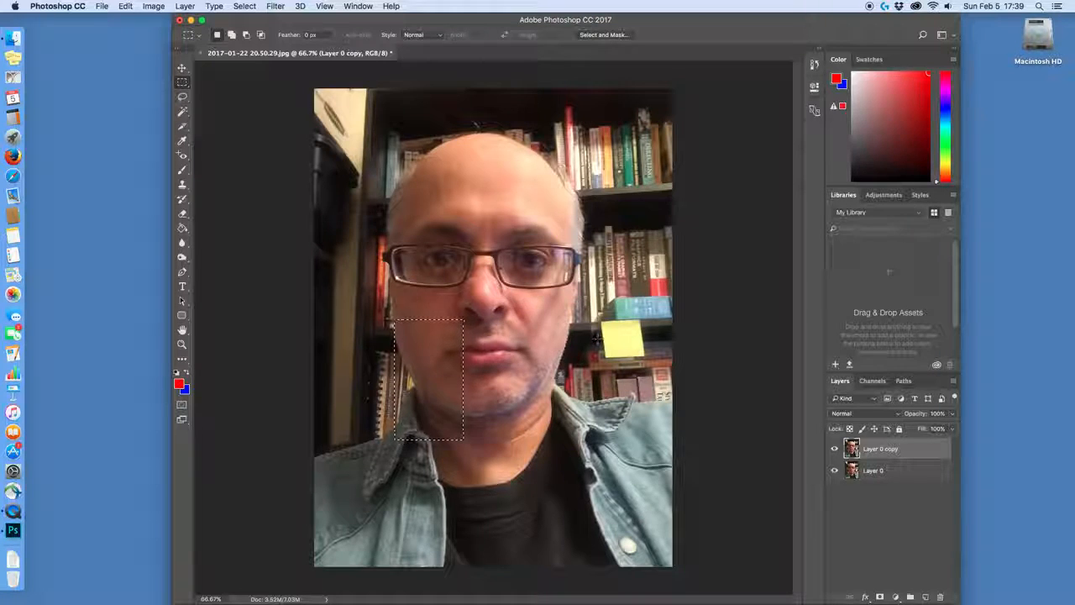
drag(481, 199, 635, 295)
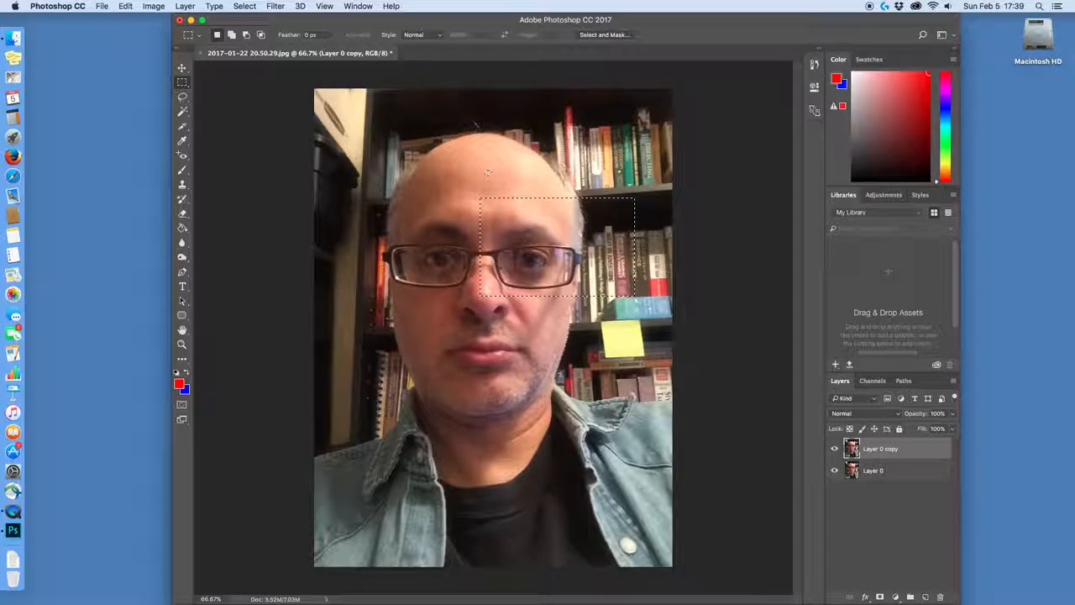
Draw a tall rectangular selection over half of the face and reposition its outline so that it frames the whole face
drag(334, 189, 523, 412)
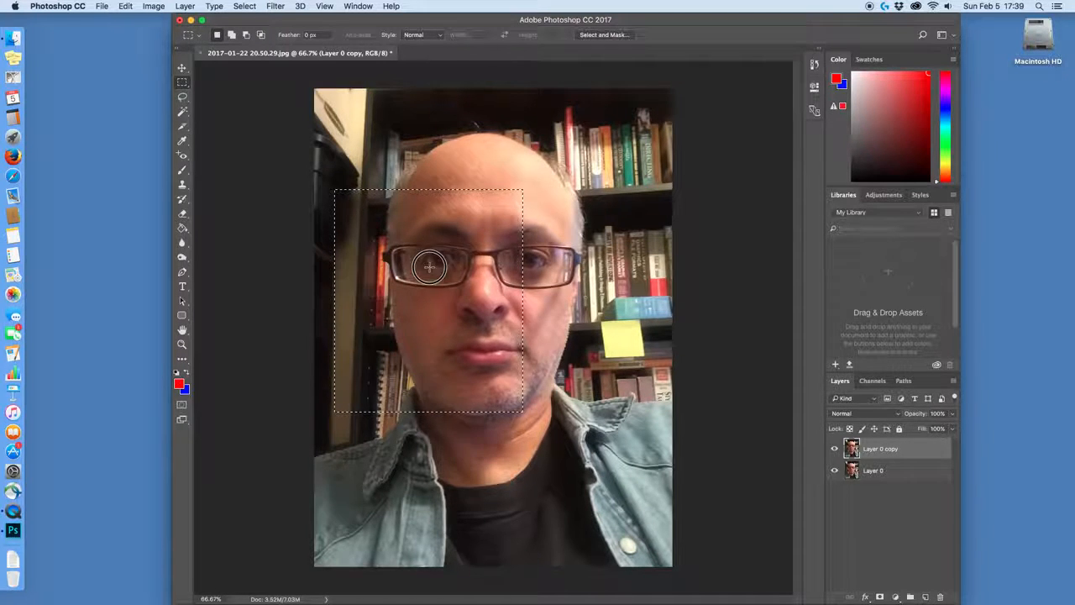
drag(433, 279, 474, 256)
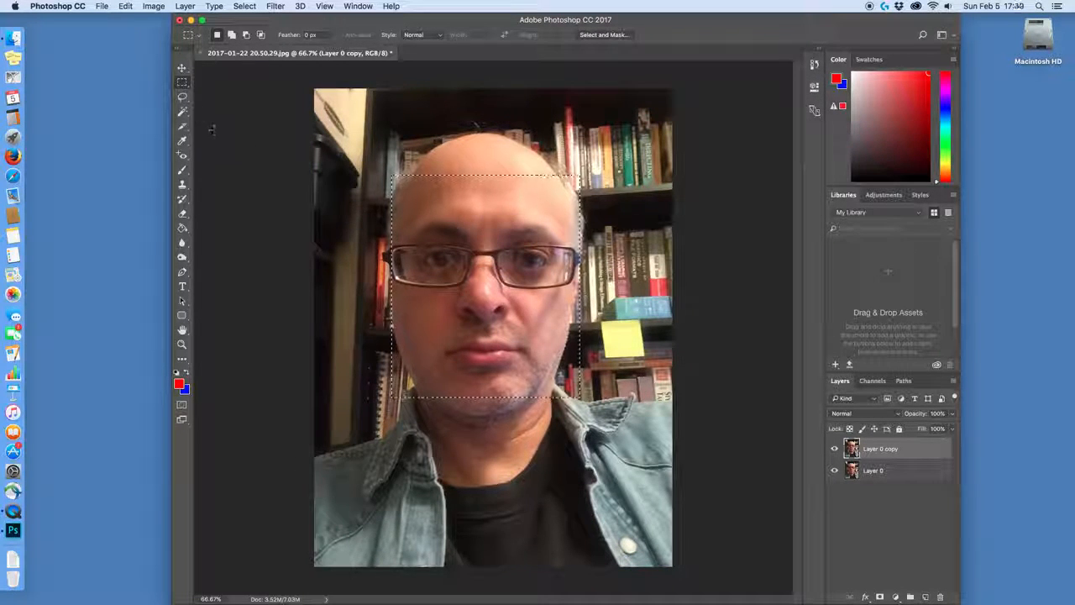
Select the man's head from crown to chin with the Elliptical Marquee tool
click(180, 81)
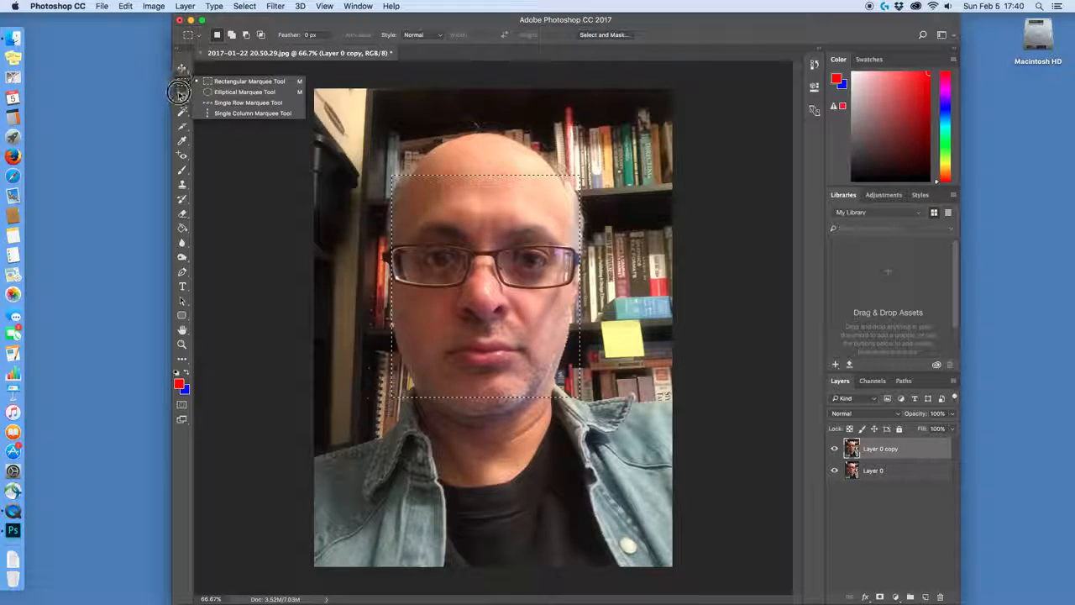
click(214, 92)
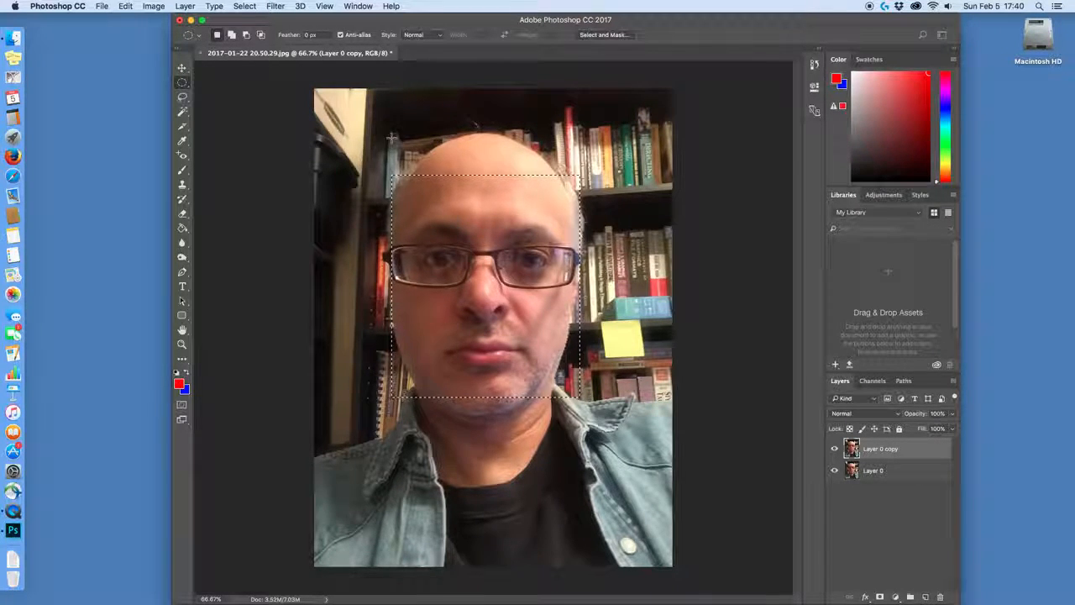
drag(389, 132, 579, 416)
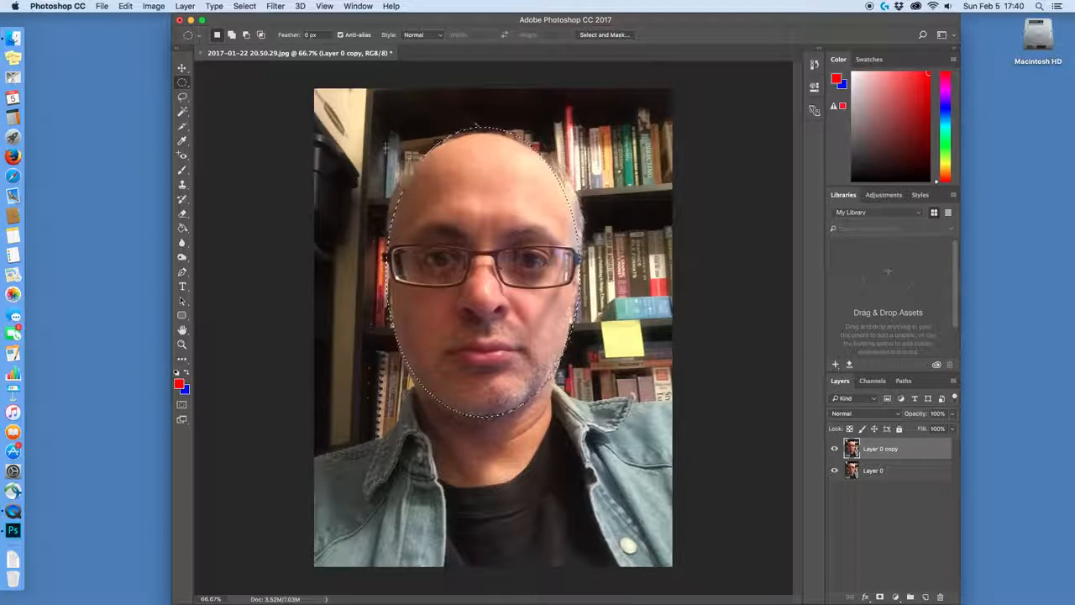
Add a second elliptical area over the face to the existing head selection
key(shift)
drag(384, 148, 404, 171)
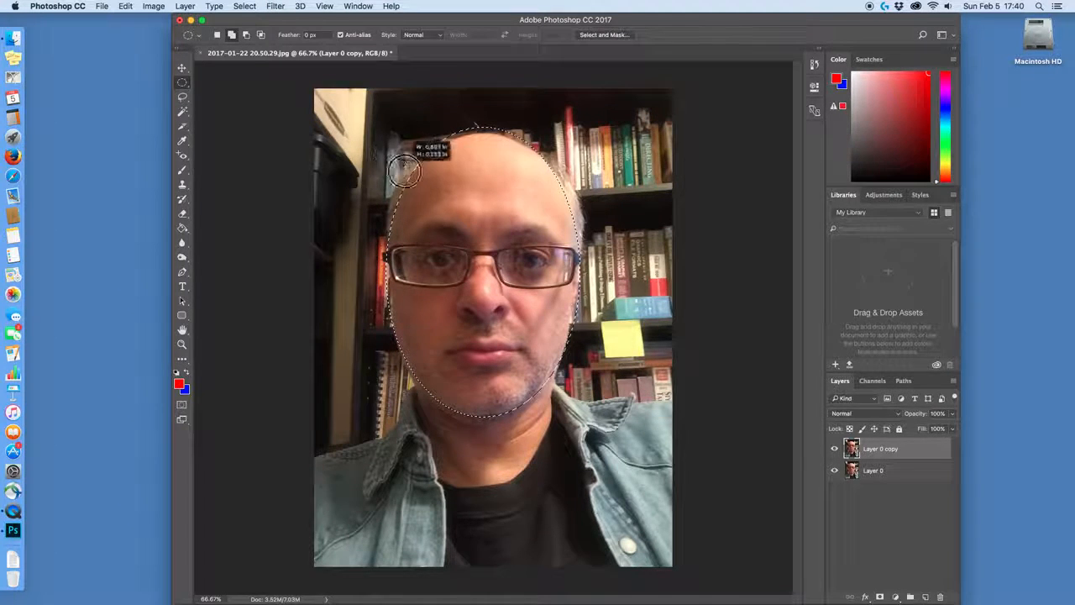
drag(468, 221, 526, 260)
drag(540, 301, 536, 301)
drag(555, 340, 555, 342)
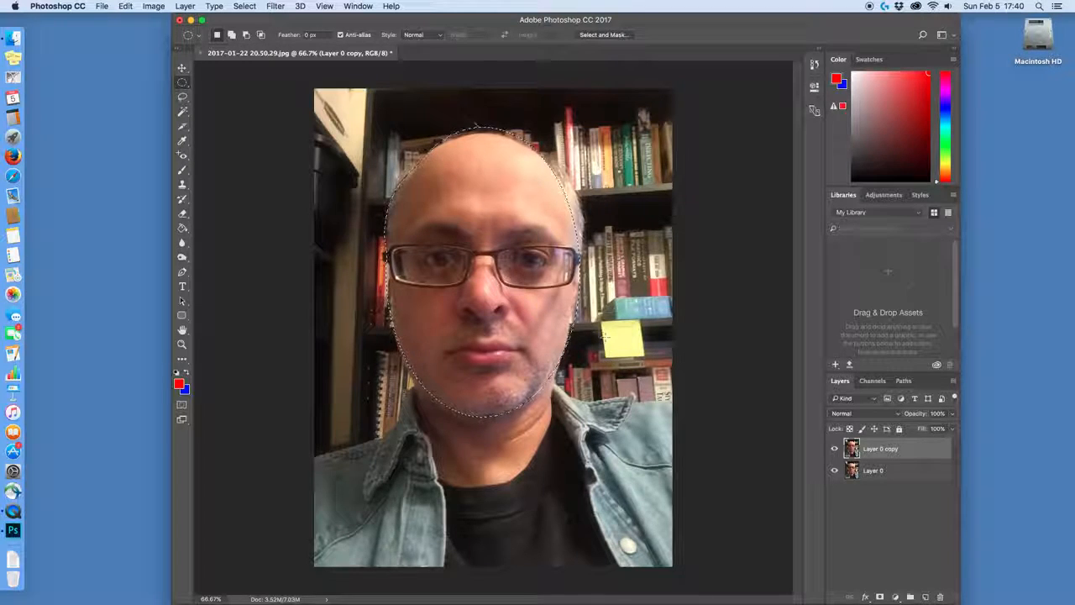
Undo the elliptical and rectangular selections step by step until nothing is selected
key(super+z)
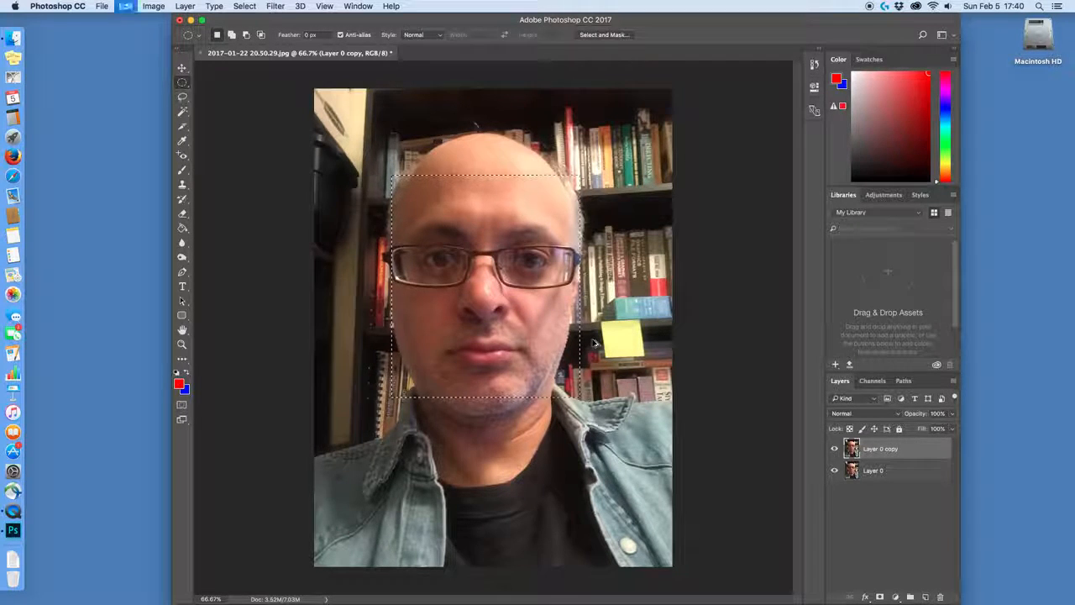
key(alt+super+z)
key(alt+super+z)
key(alt+super+z)
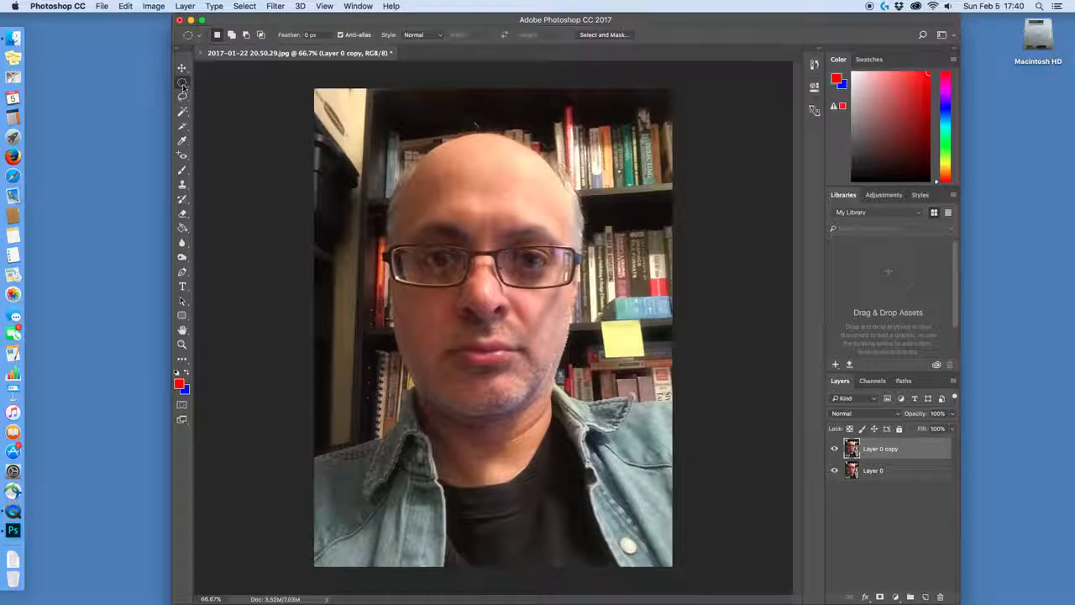
Try a circular and a square marquee selection over the upper face, clearing each one
drag(376, 137, 521, 284)
key(super+z)
click(189, 87)
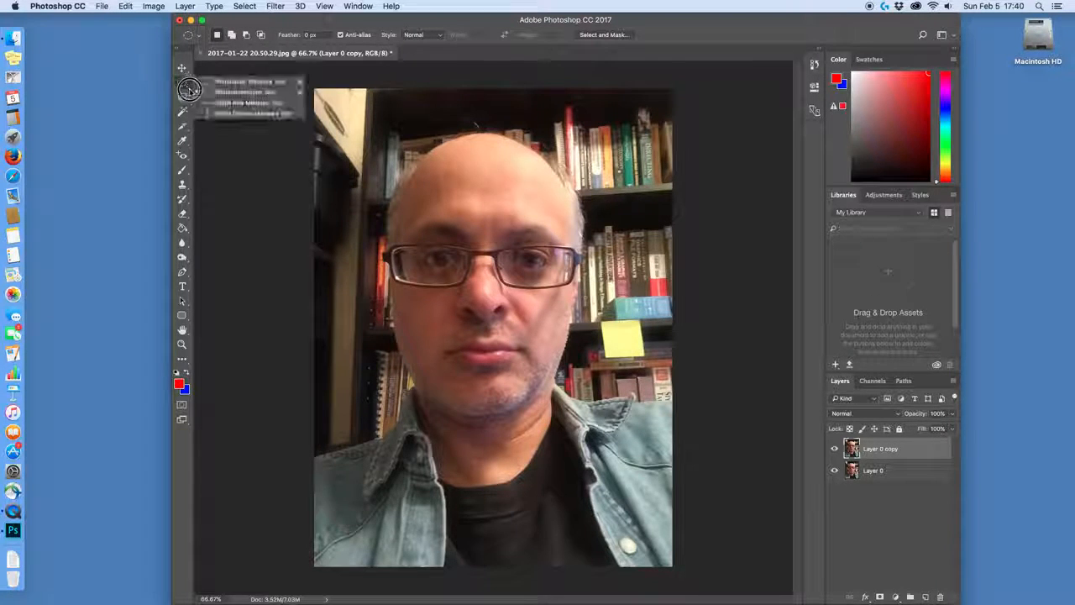
click(212, 82)
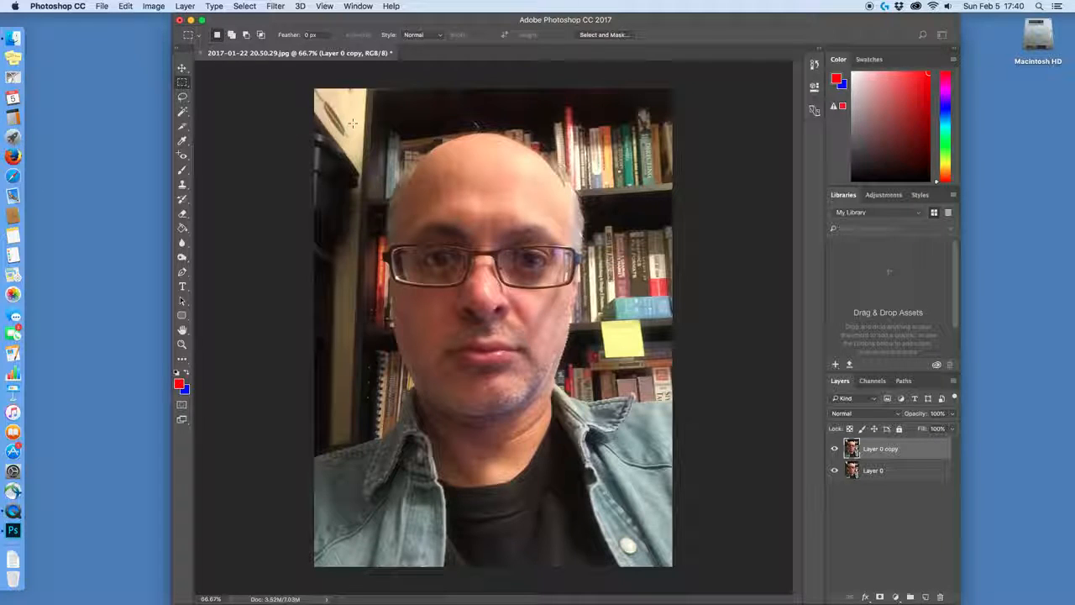
drag(399, 126, 555, 283)
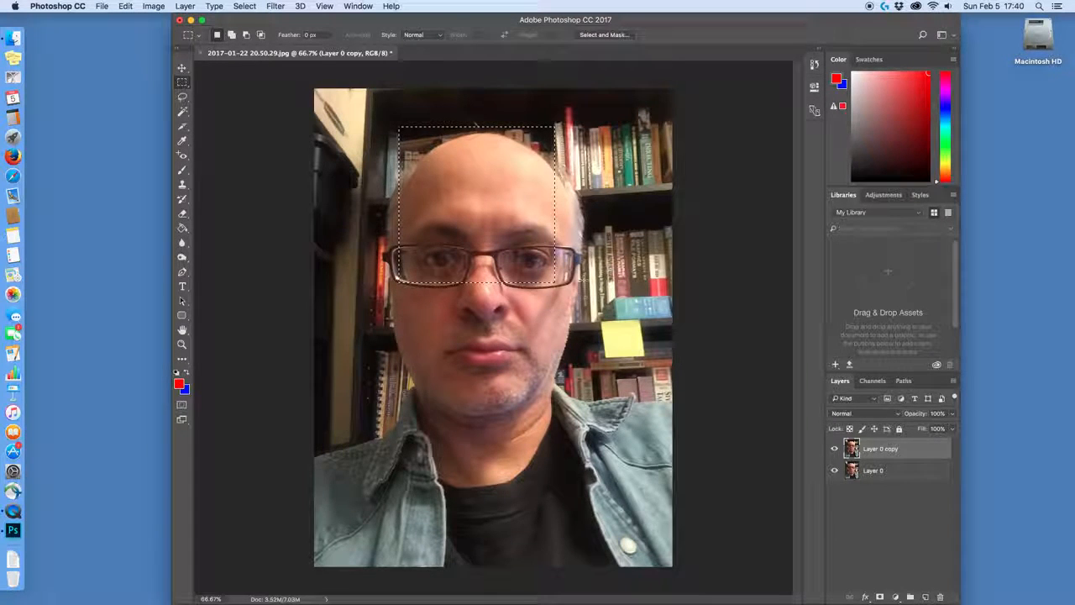
key(super+d)
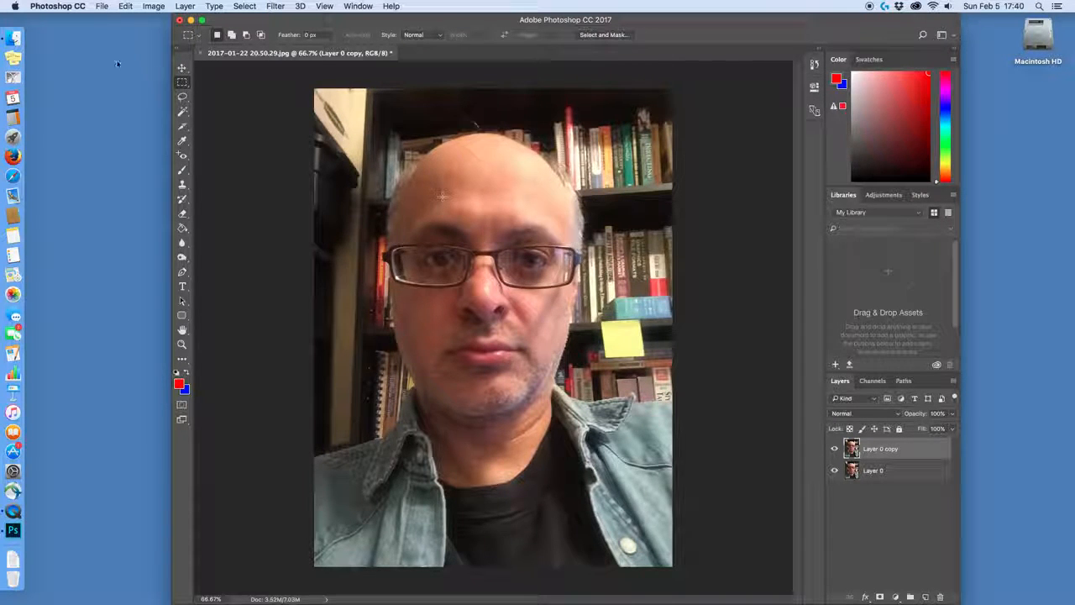
Select a single row of pixels just below the nose with the Single Row Marquee tool and inspect it at 3200% magnification
drag(183, 82, 200, 103)
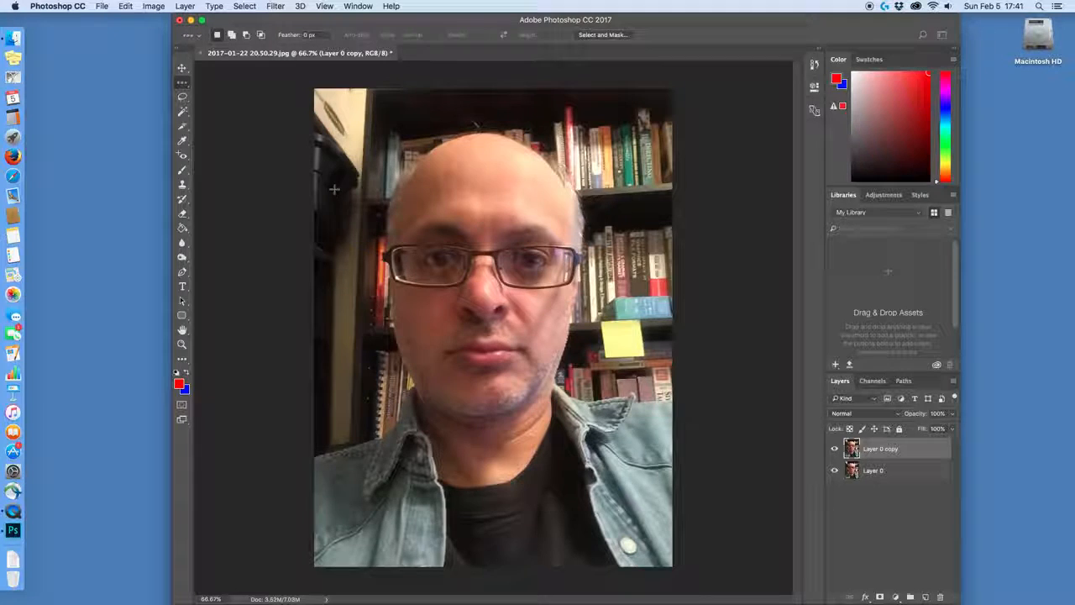
drag(328, 195, 610, 327)
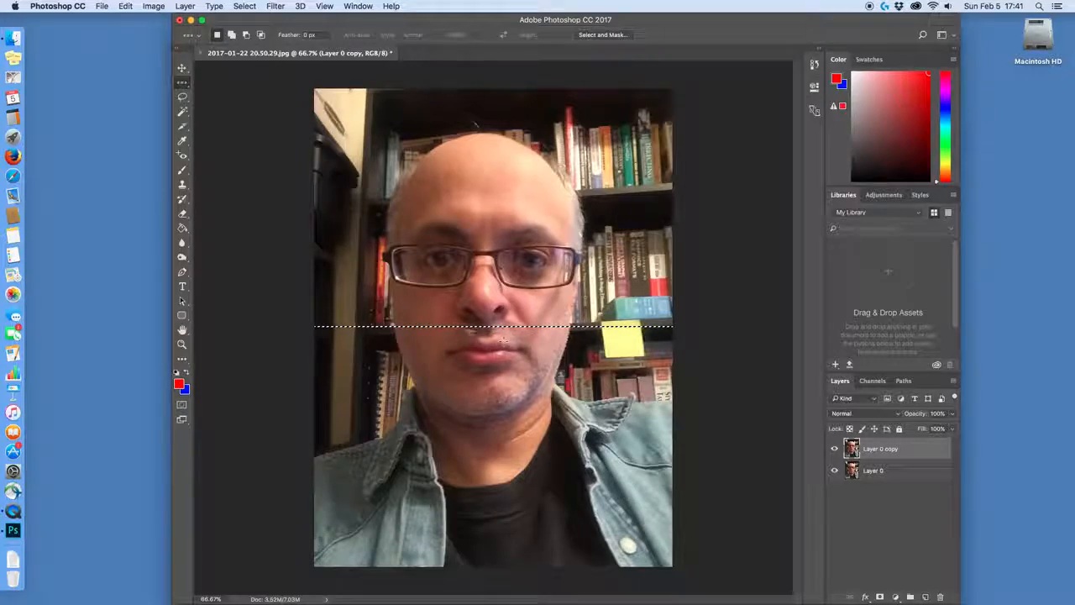
click(183, 345)
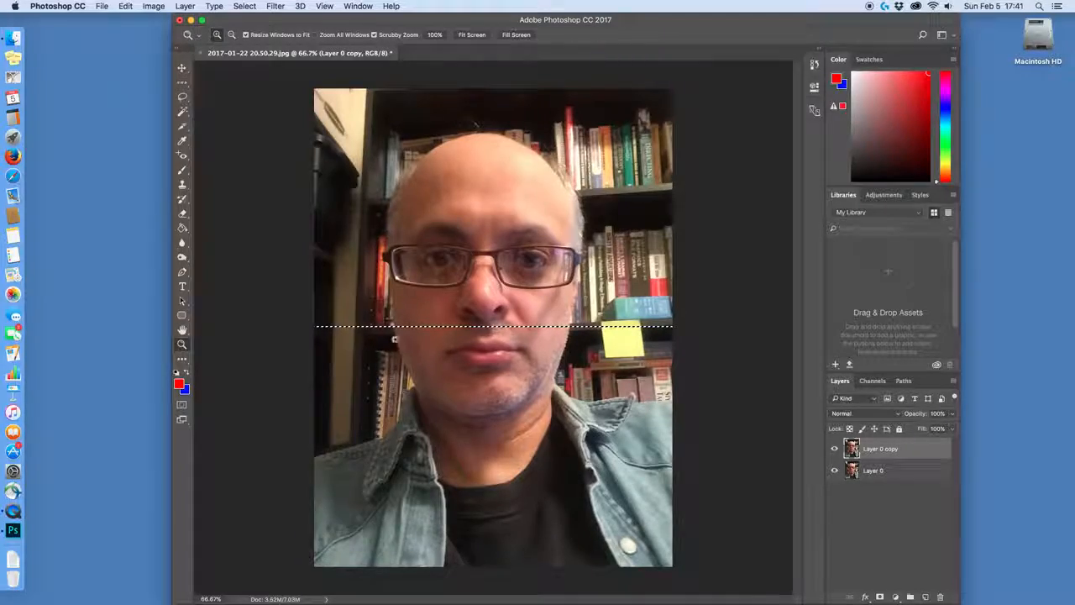
drag(487, 328, 487, 328)
click(487, 328)
click(486, 326)
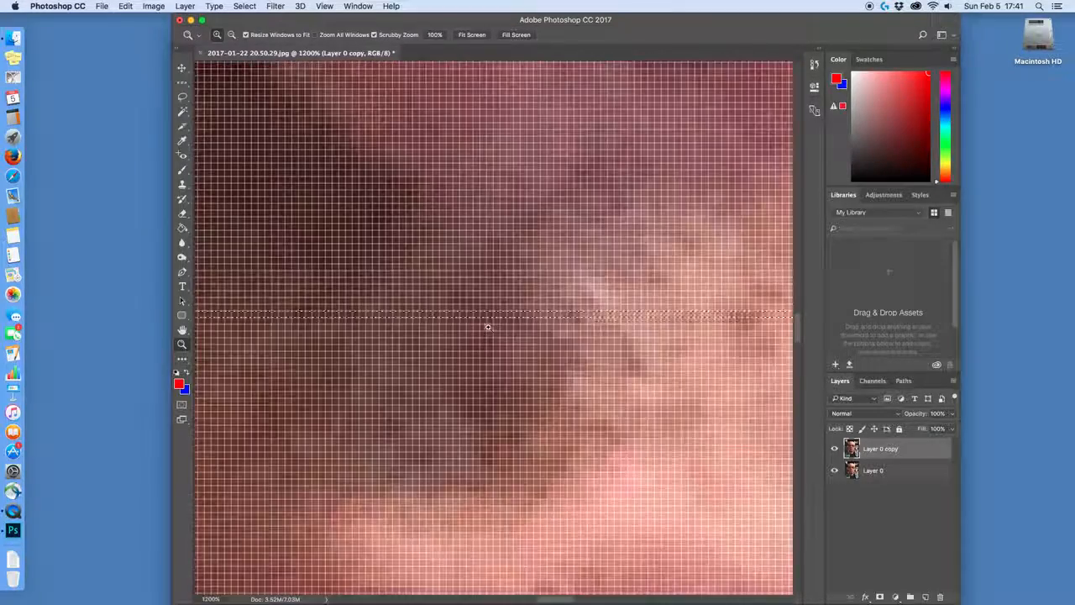
click(484, 323)
click(483, 316)
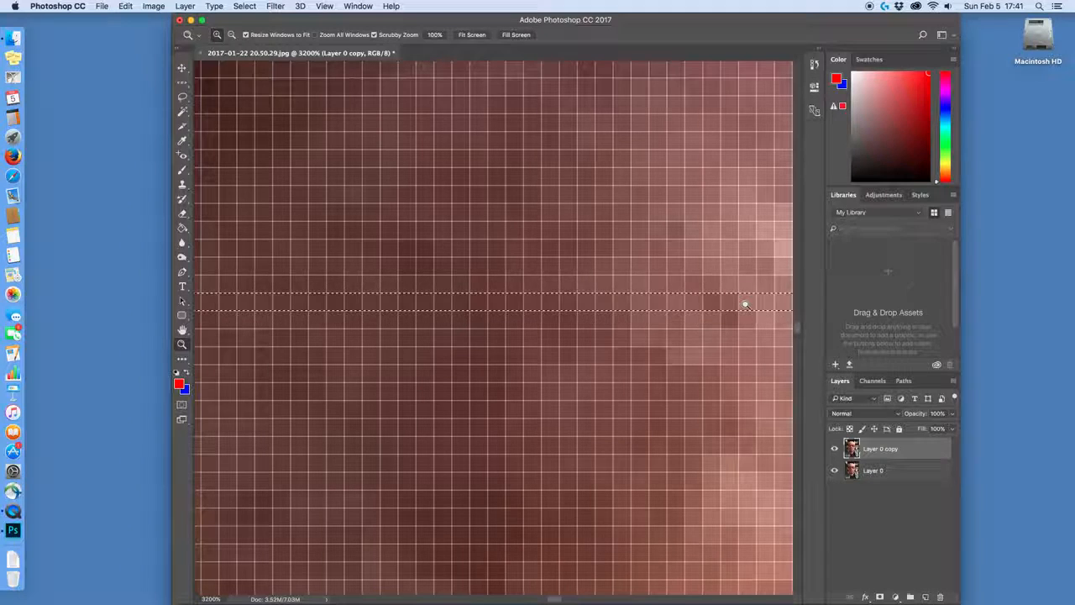
Select a single column of pixels in the magnified area with the Single Column Marquee tool
click(182, 81)
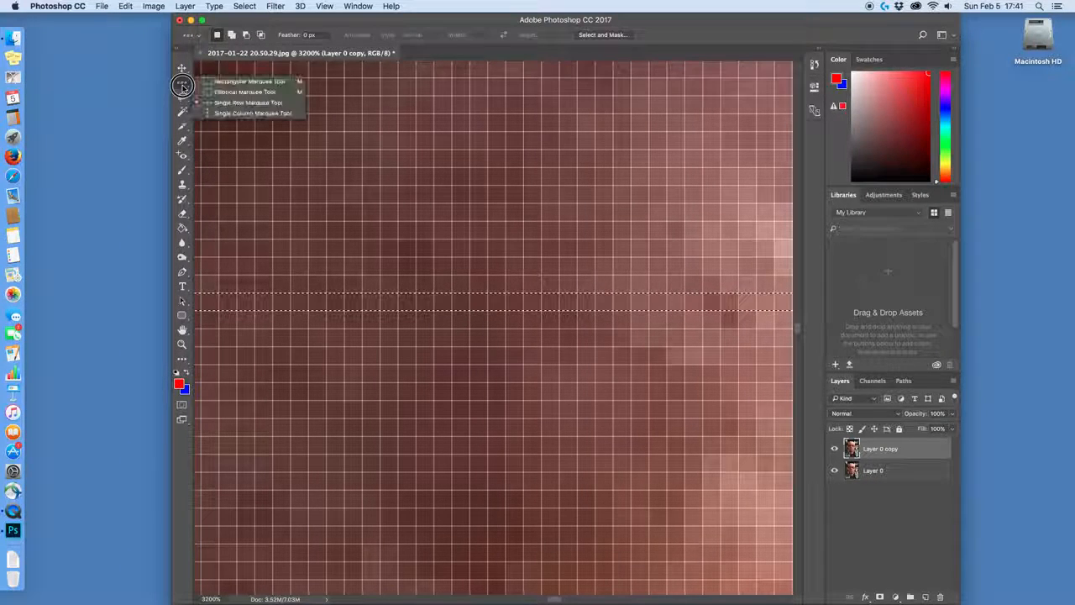
click(223, 112)
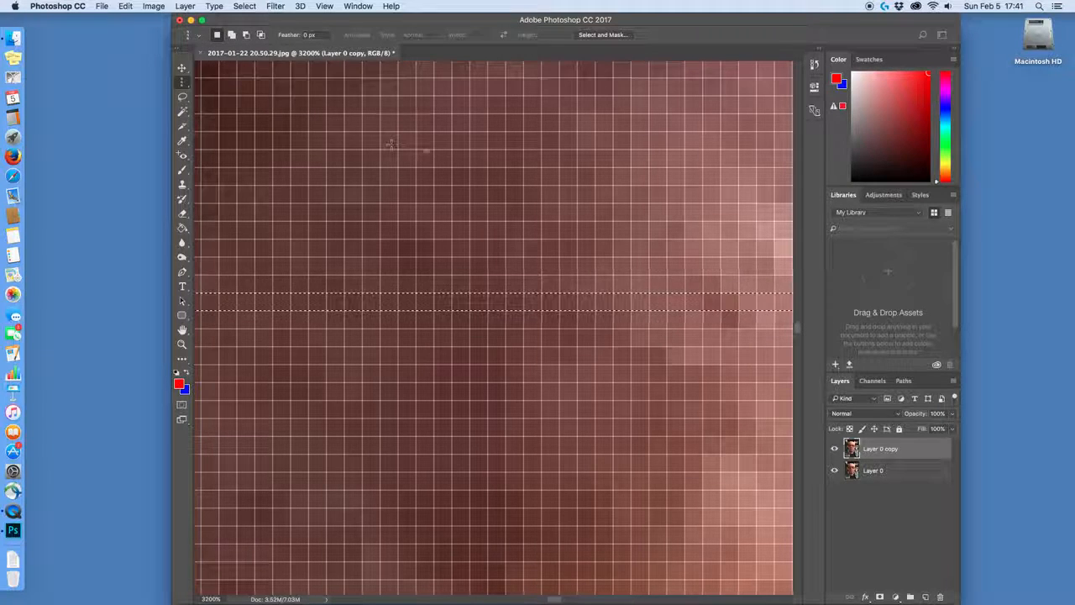
click(442, 143)
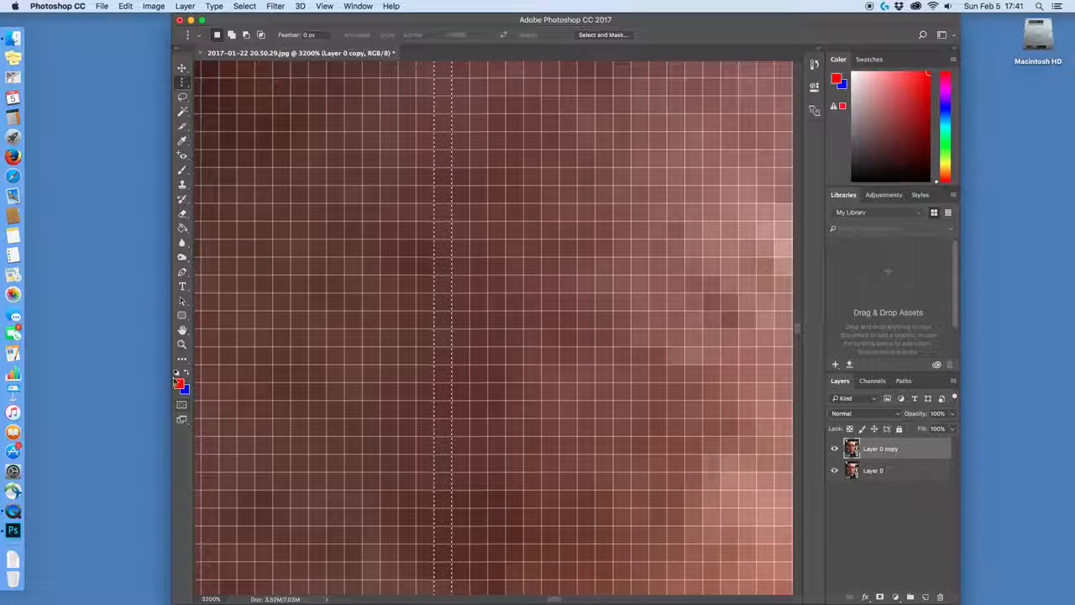
Zoom back out to 66.67% to view the single-column selection across the whole photo
click(182, 345)
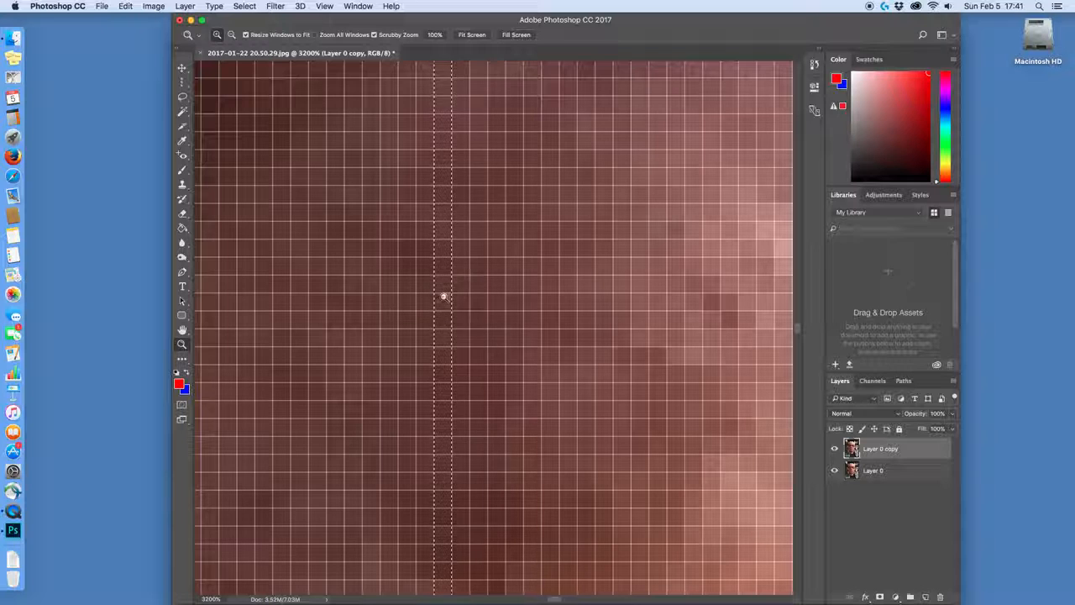
alt+click(478, 263)
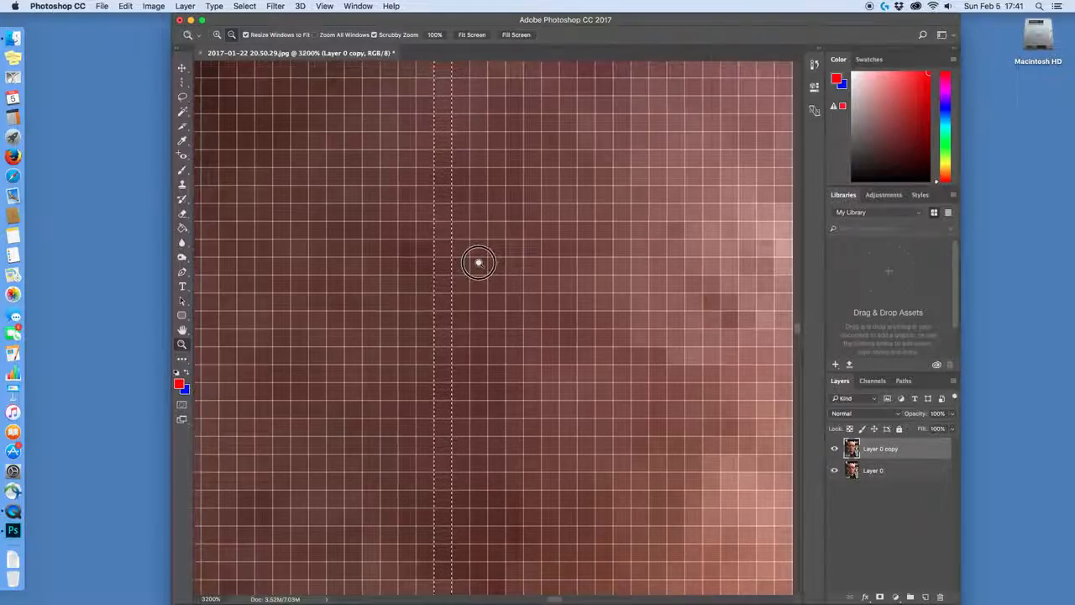
alt+click(479, 263)
alt+click(478, 263)
alt+click(478, 263)
alt+click(478, 263)
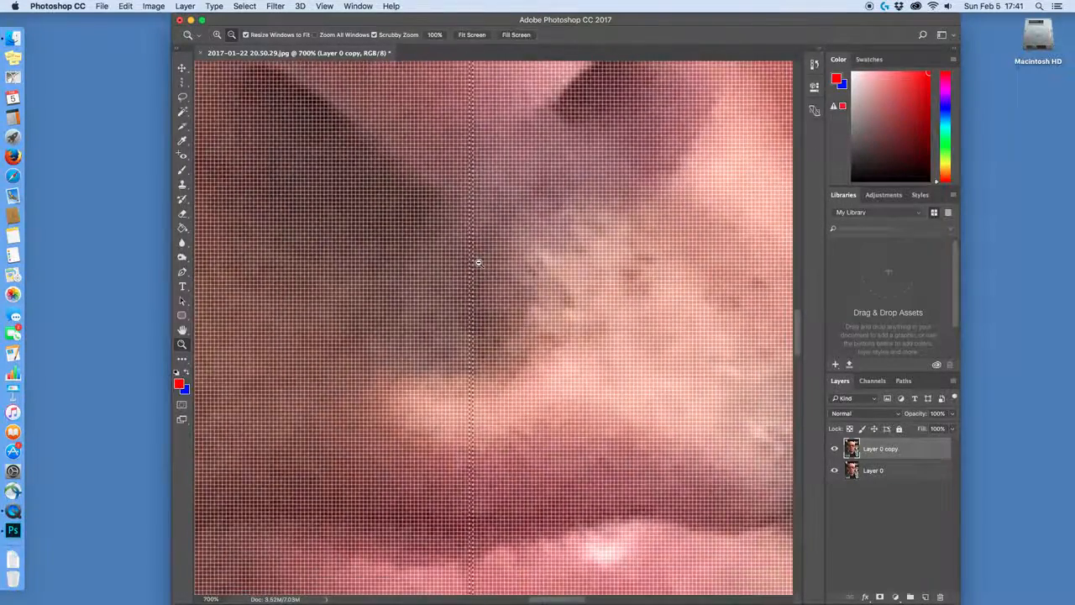
alt+click(478, 263)
alt+click(478, 263)
alt+click(479, 263)
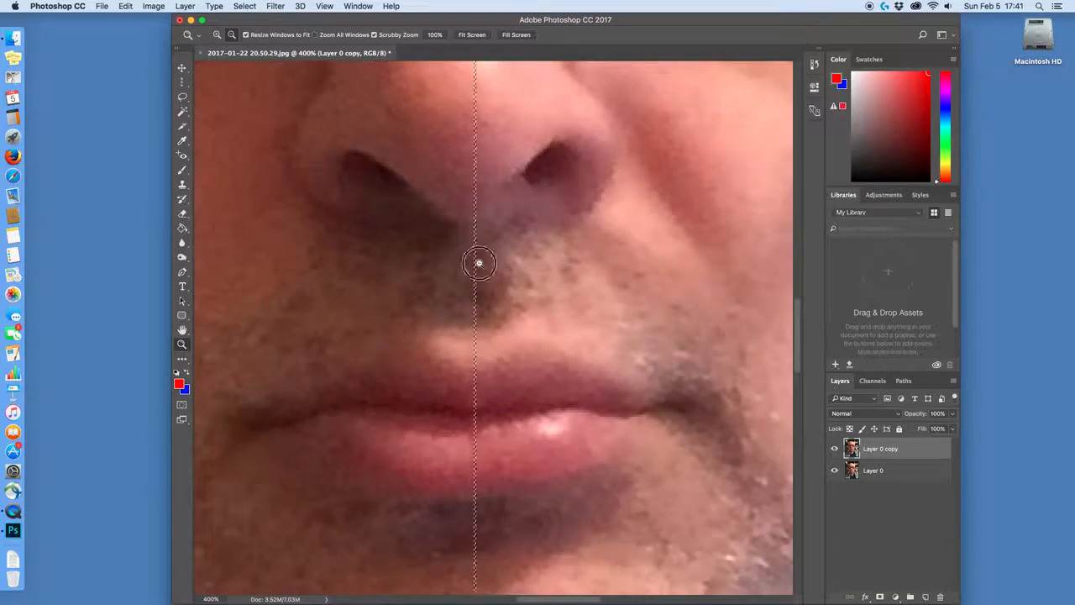
alt+click(479, 263)
alt+click(479, 263)
alt+click(479, 263)
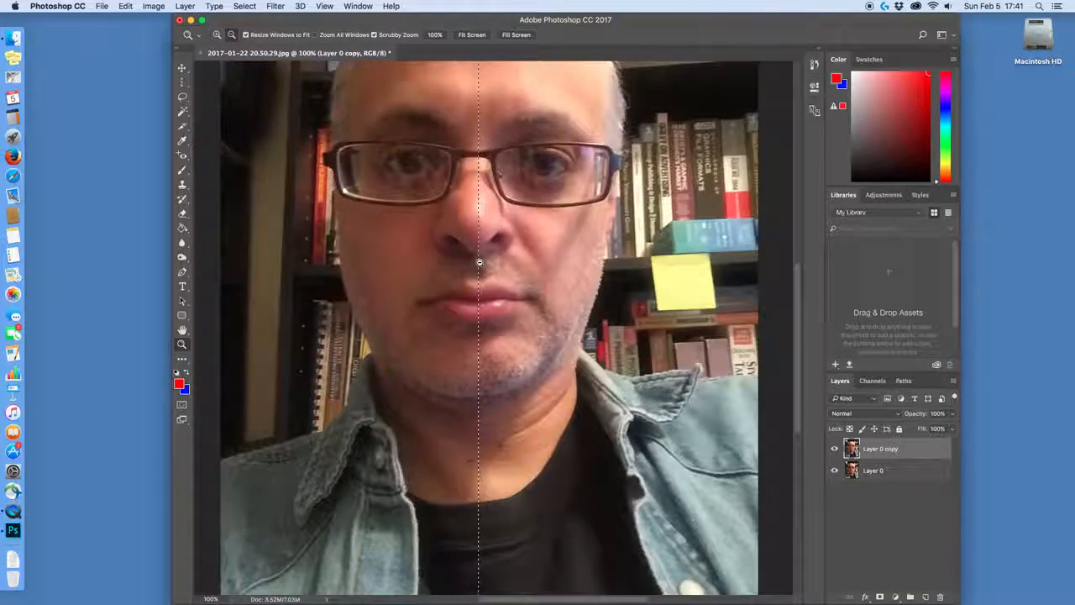
alt+click(479, 263)
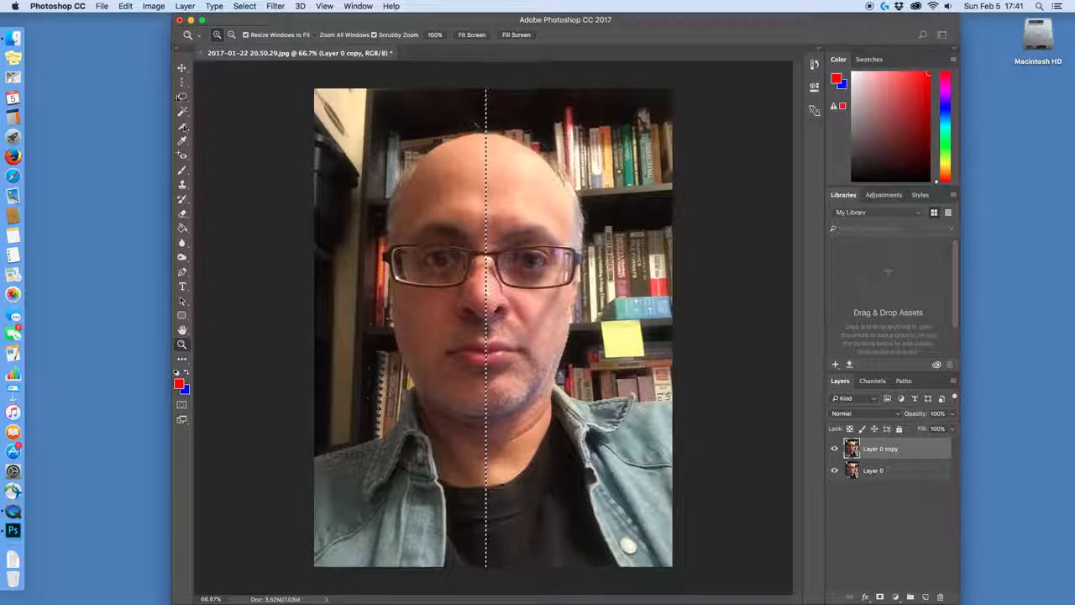
Clear the single-column selection and draw a freehand Lasso selection around the whole head
click(245, 5)
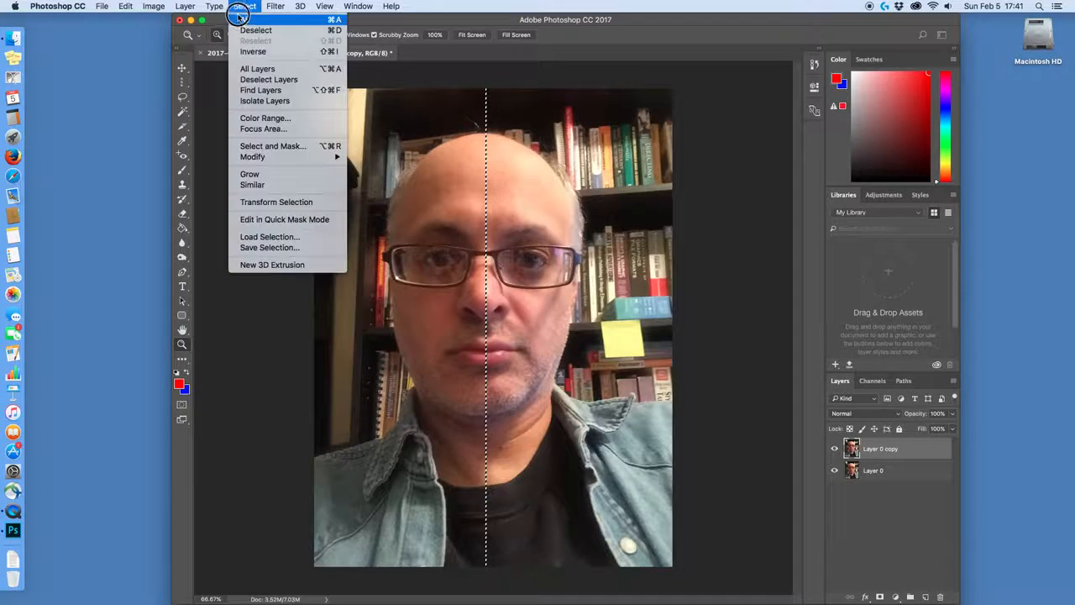
click(243, 29)
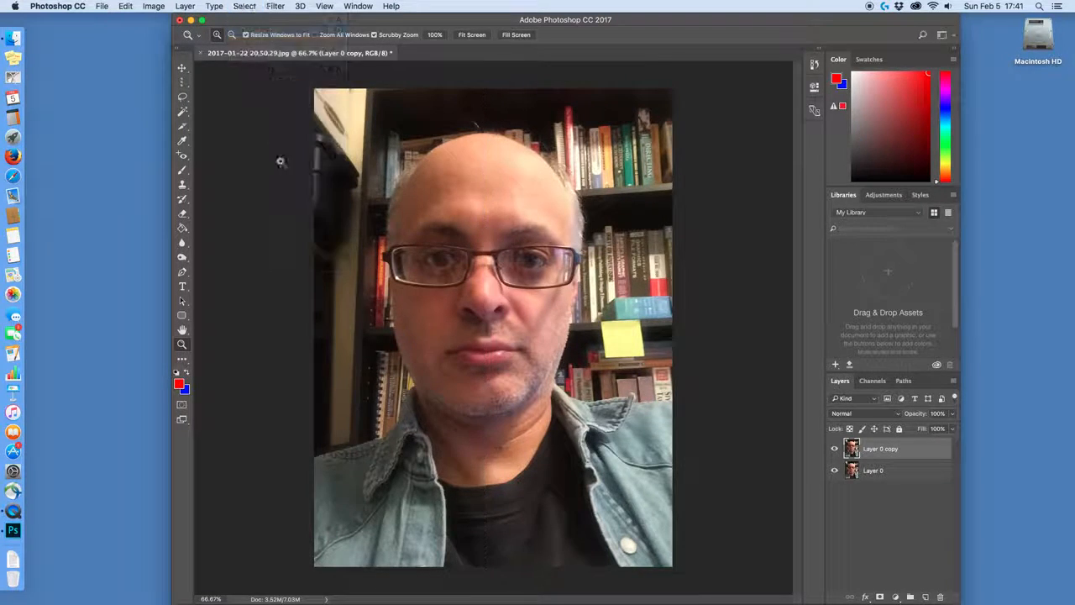
click(184, 98)
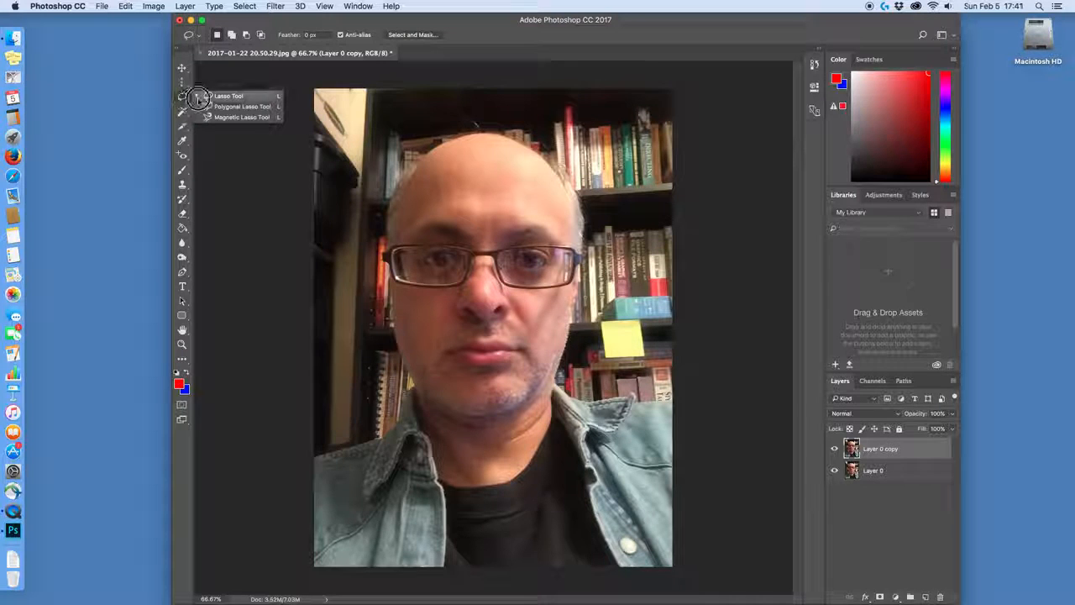
click(242, 106)
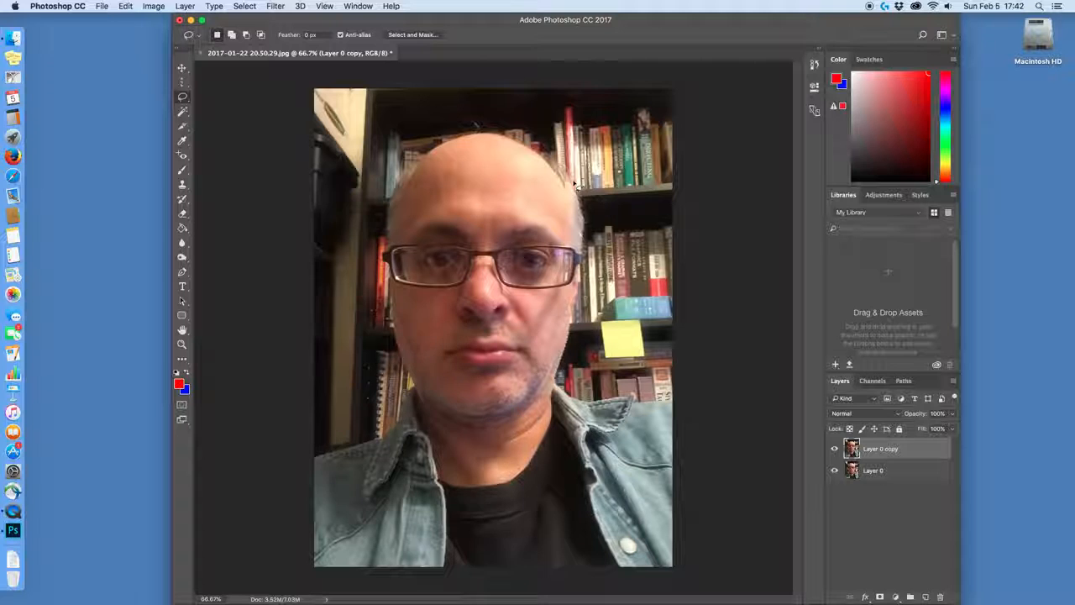
mouse_move(573, 183)
mouse_down()
mouse_move(486, 127)
mouse_move(442, 126)
mouse_move(418, 143)
mouse_move(370, 236)
mouse_move(368, 287)
mouse_move(389, 373)
mouse_move(417, 410)
mouse_move(457, 433)
mouse_move(499, 436)
mouse_move(535, 429)
mouse_move(568, 404)
mouse_move(607, 306)
mouse_move(579, 180)
mouse_up()
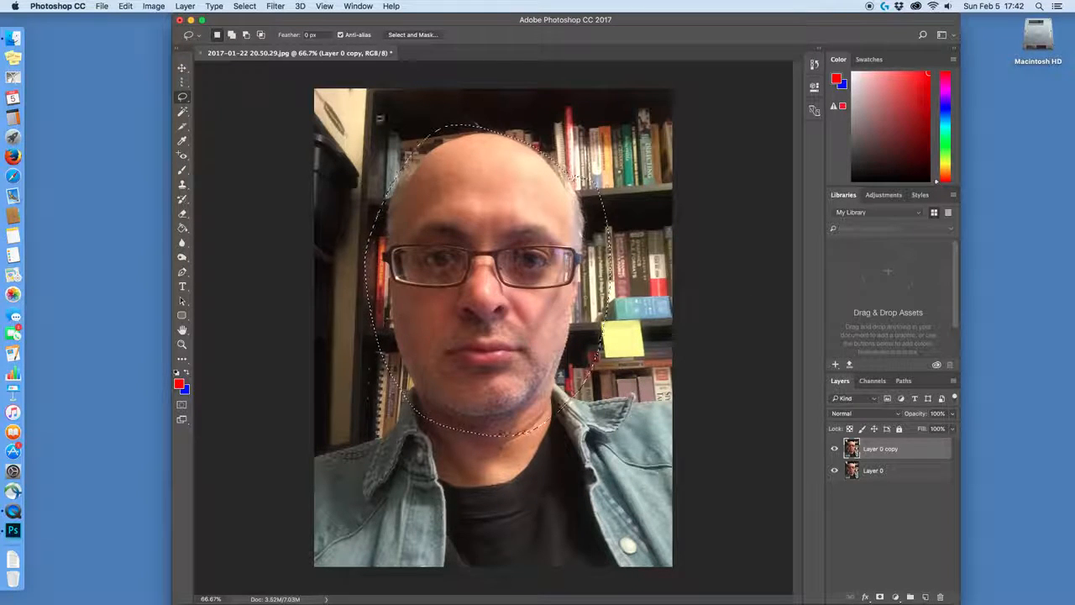
Try a freehand Lasso selection across the upper bookshelf, undo it and clear the selection around the head
mouse_move(370, 137)
mouse_down()
mouse_move(387, 122)
mouse_move(456, 112)
mouse_move(568, 122)
mouse_move(583, 158)
mouse_move(645, 163)
mouse_move(629, 108)
mouse_move(387, 96)
mouse_move(375, 116)
mouse_up()
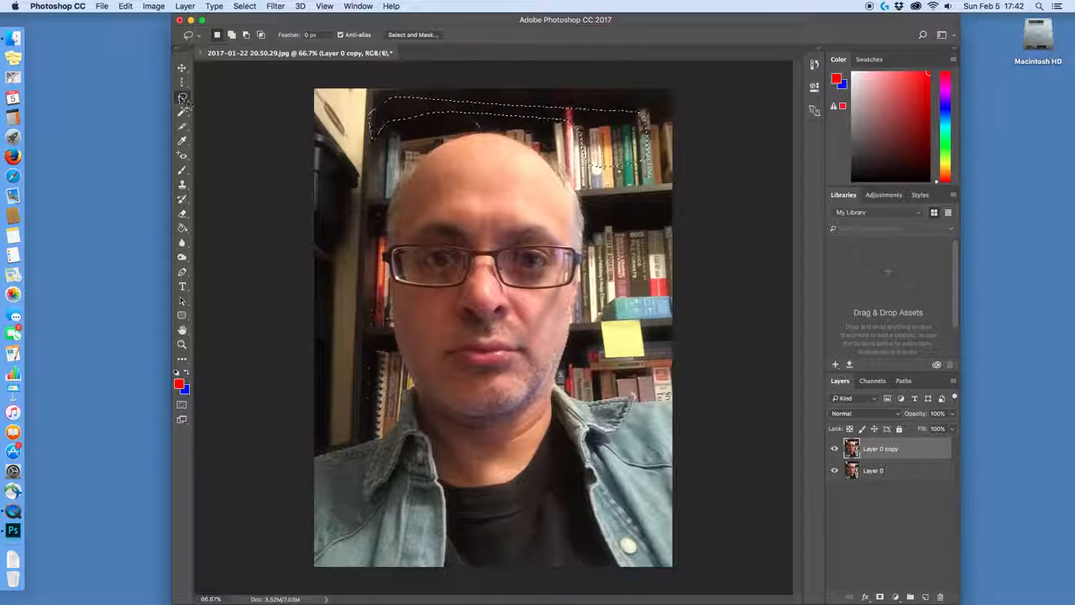
key(super+z)
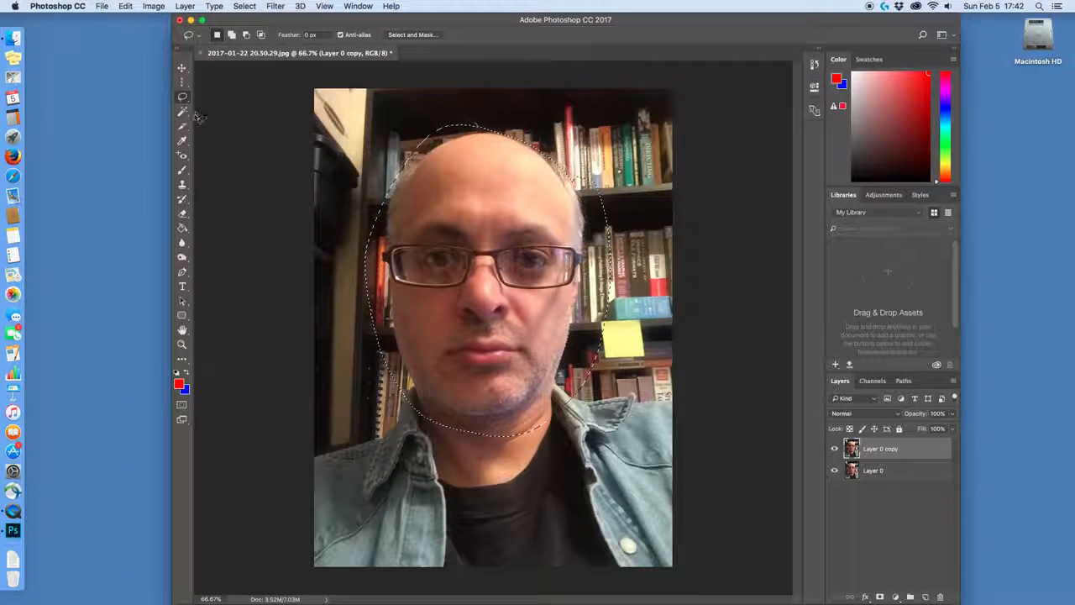
key(super+d)
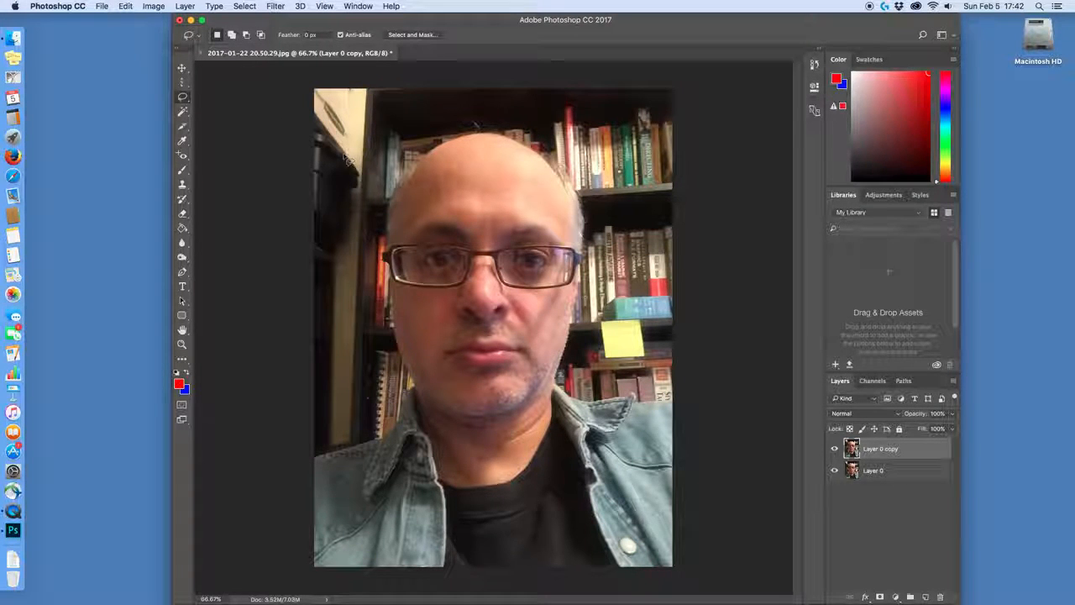
Select the door area along the photo's left edge, down to the shoulder, with straight segments of the Polygonal Lasso tool
click(183, 99)
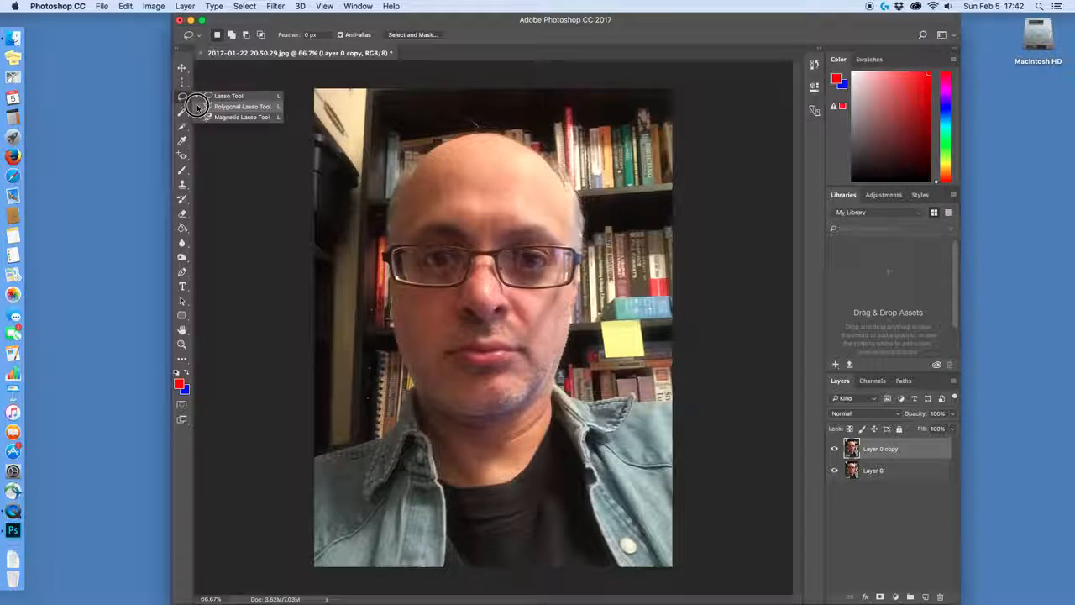
click(240, 107)
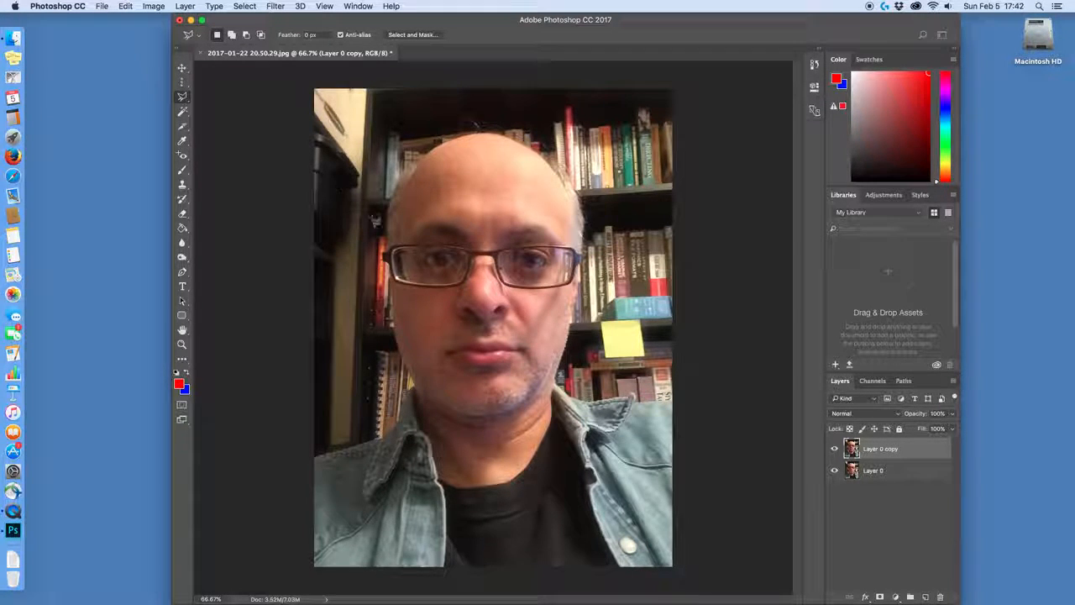
click(353, 451)
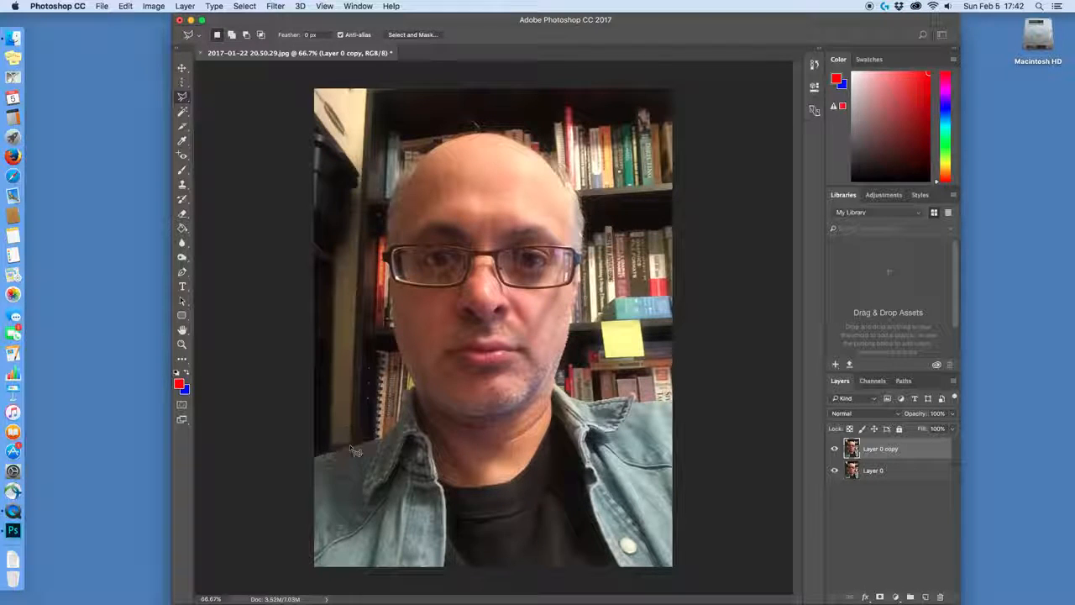
click(367, 87)
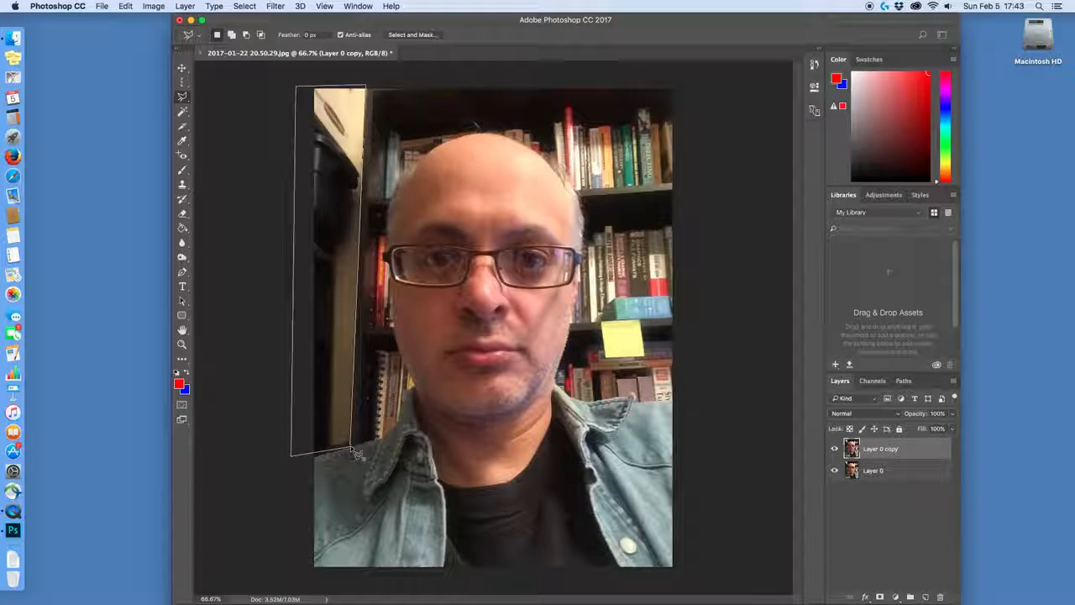
double_click(354, 451)
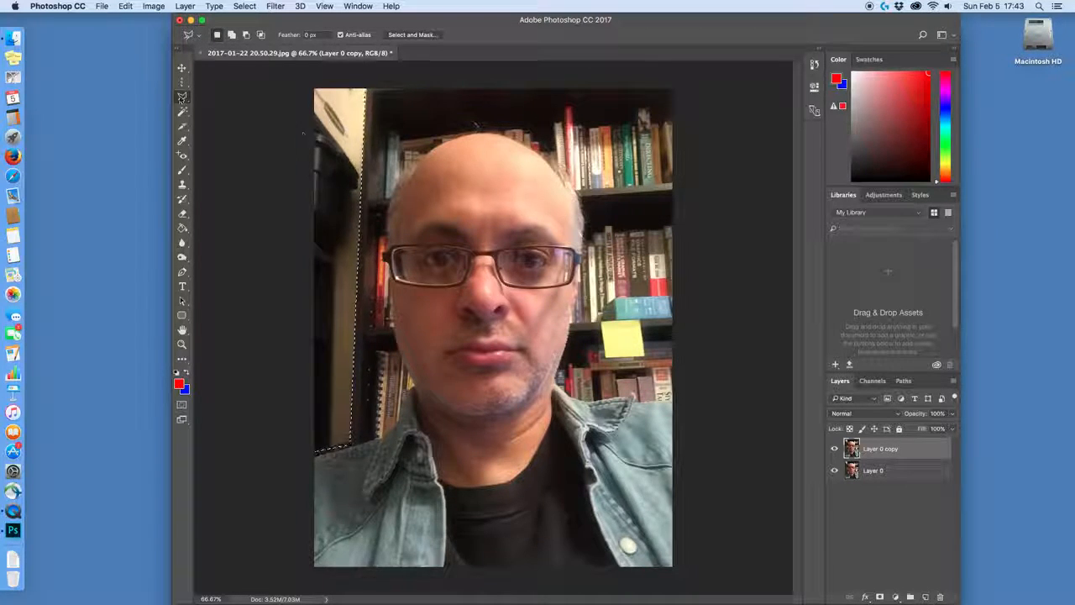
Select the yellow sticky note on the bookshelf with the Magnetic Lasso tool
click(182, 98)
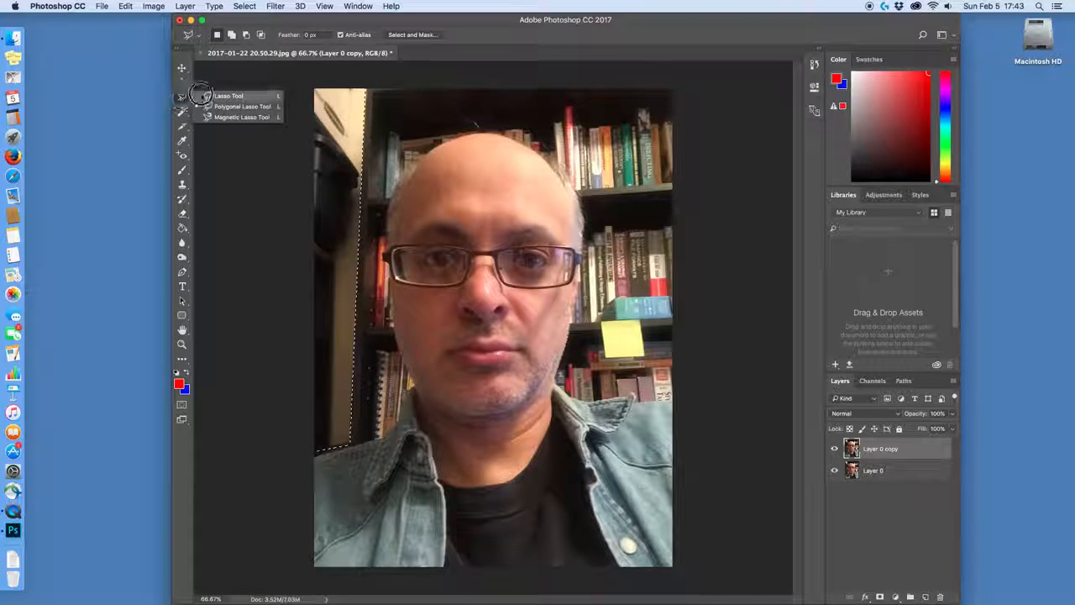
click(242, 117)
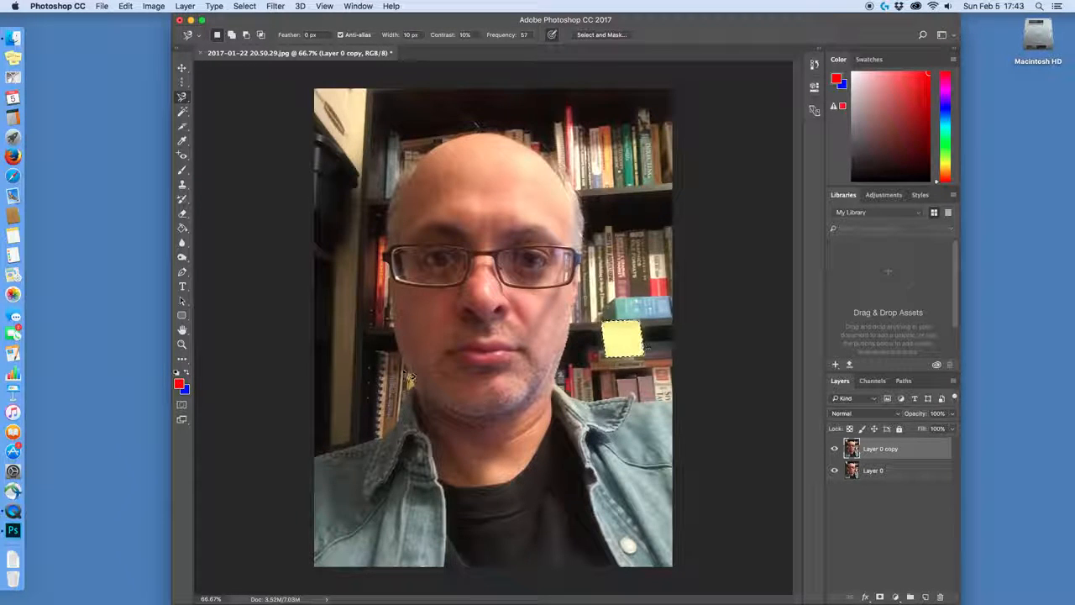
Try tracing the light-coloured door strip beside the bookshelf with the Magnetic Lasso and undo that selection
click(368, 91)
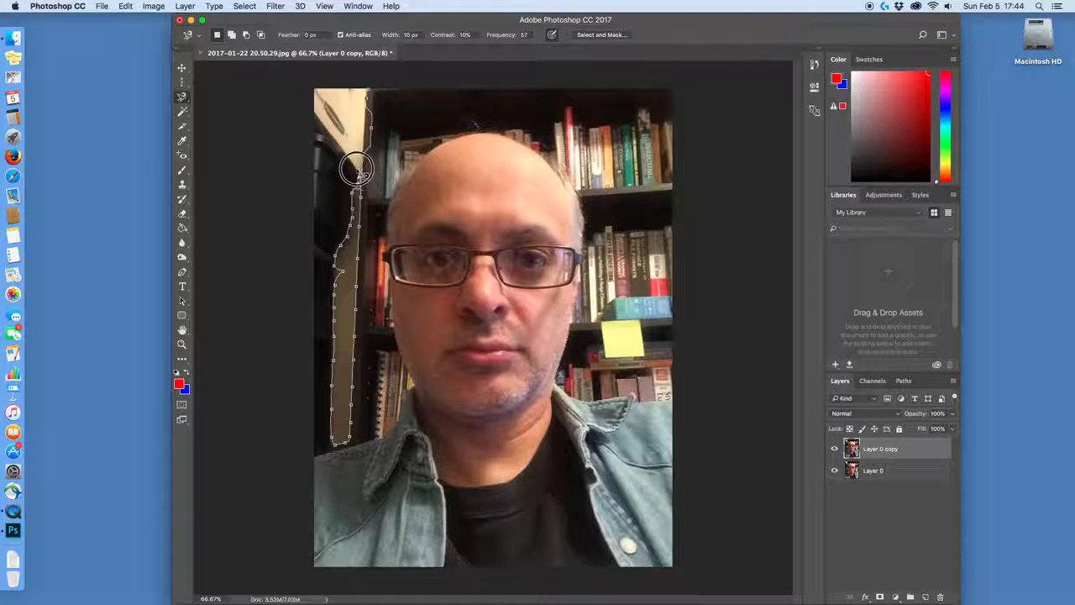
double_click(311, 91)
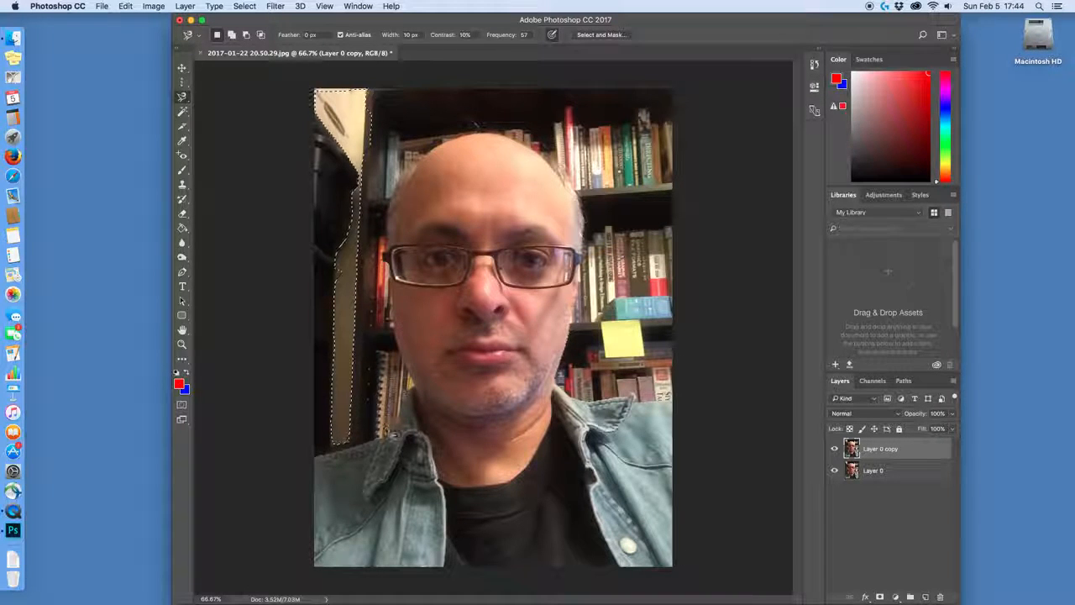
key(super+z)
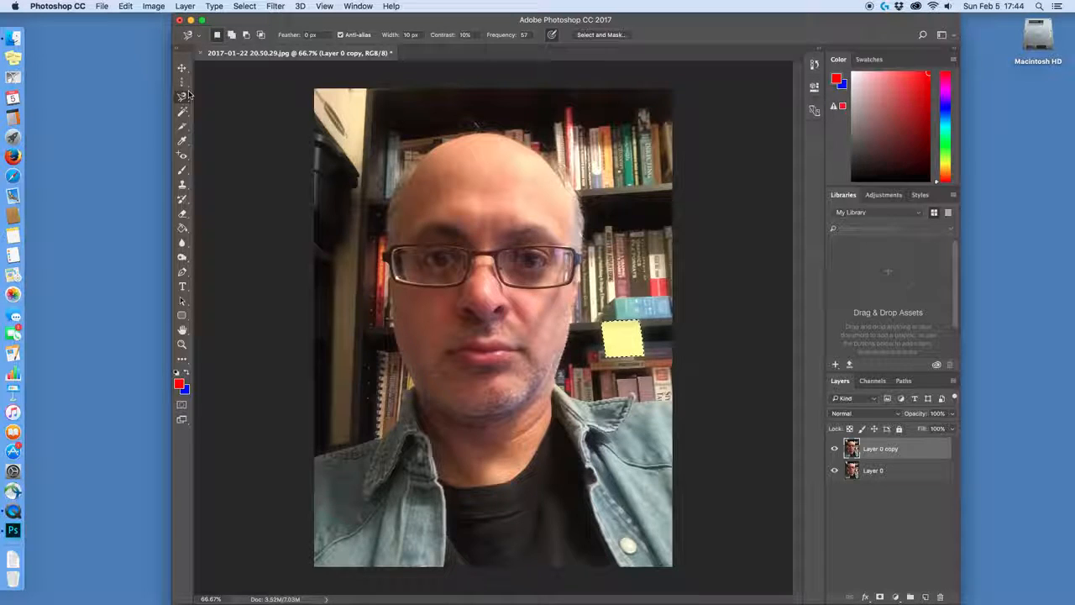
Switch from the lasso tools to the Quick Selection tool and set its brush size to 35 px
click(184, 98)
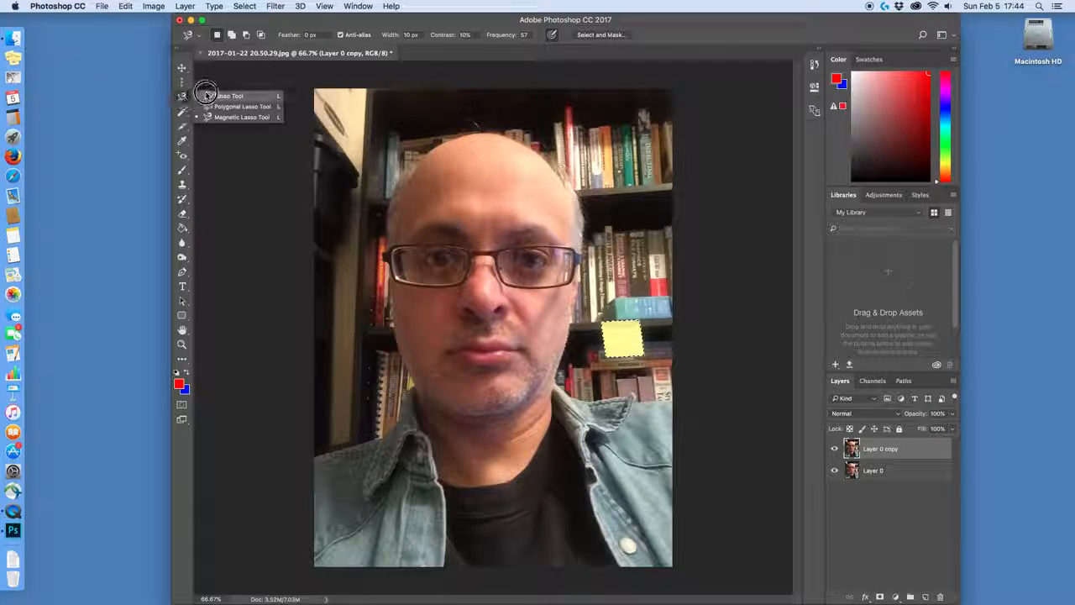
click(222, 95)
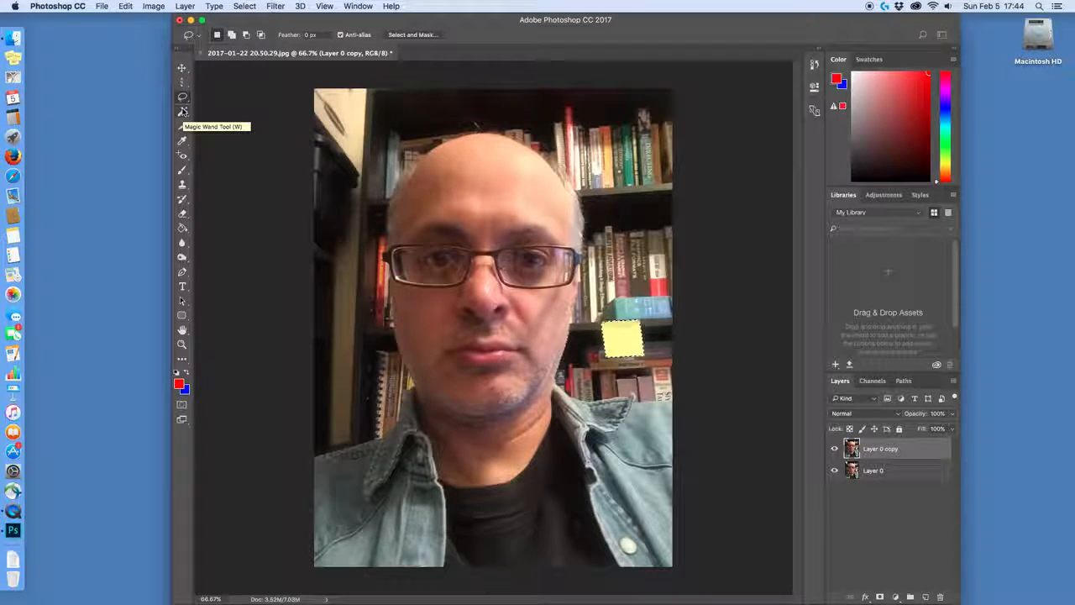
click(183, 112)
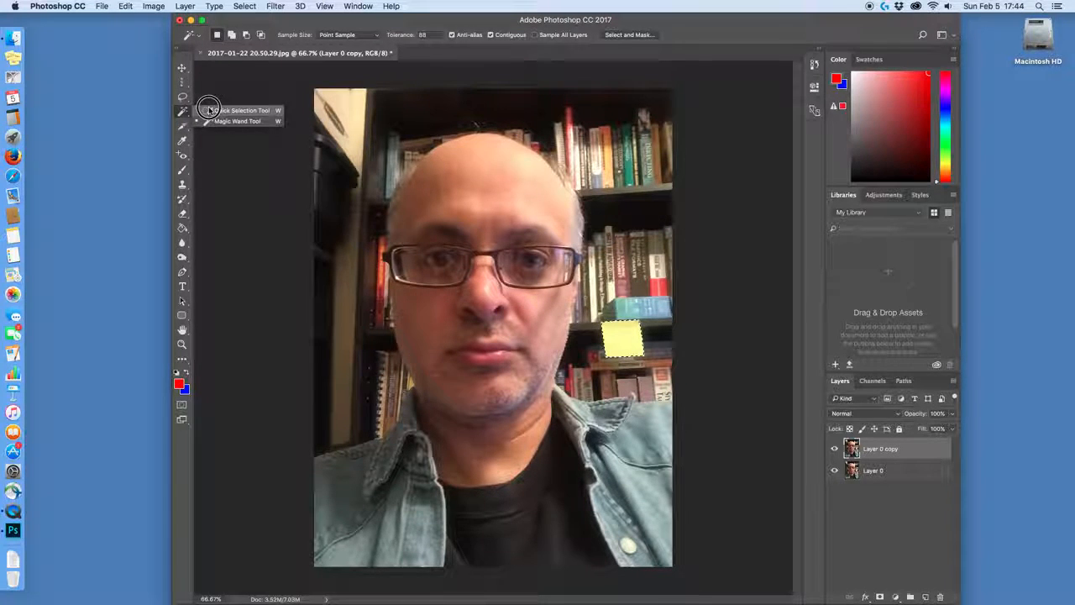
click(237, 111)
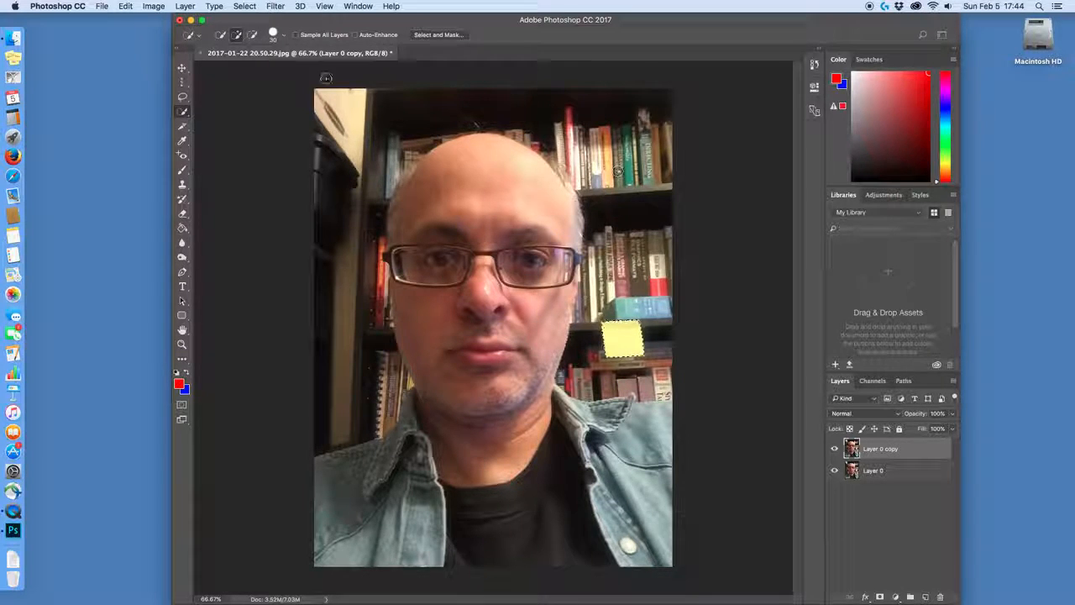
click(287, 38)
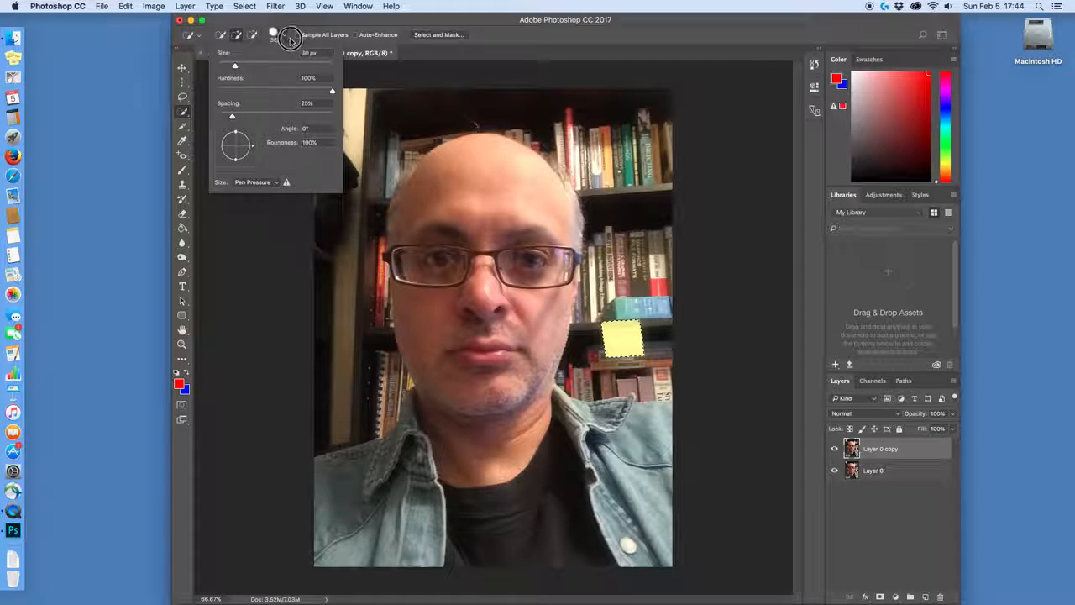
drag(235, 66, 274, 67)
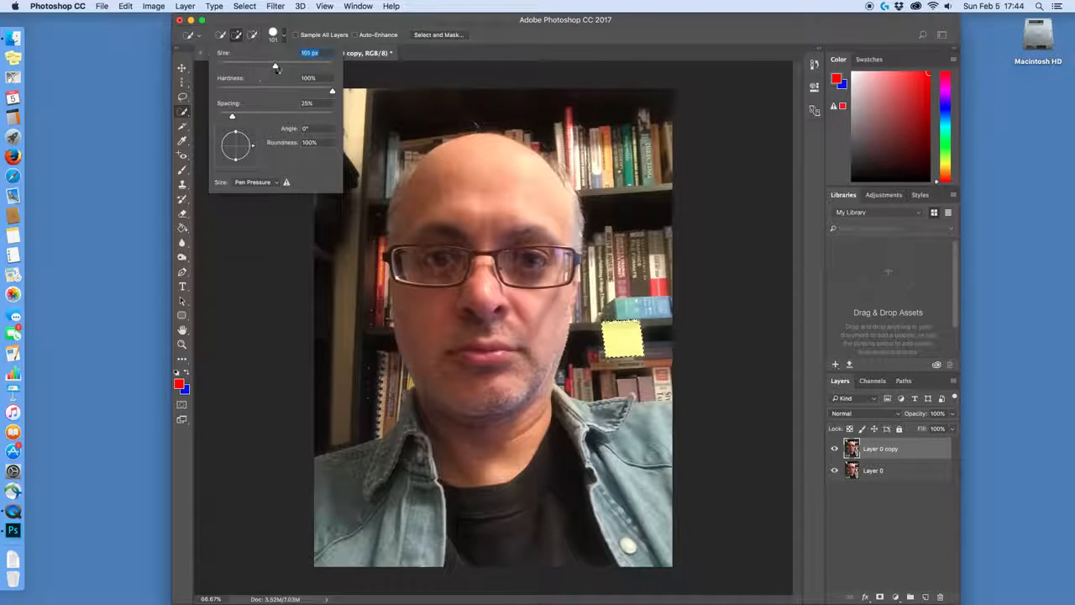
drag(277, 69, 238, 66)
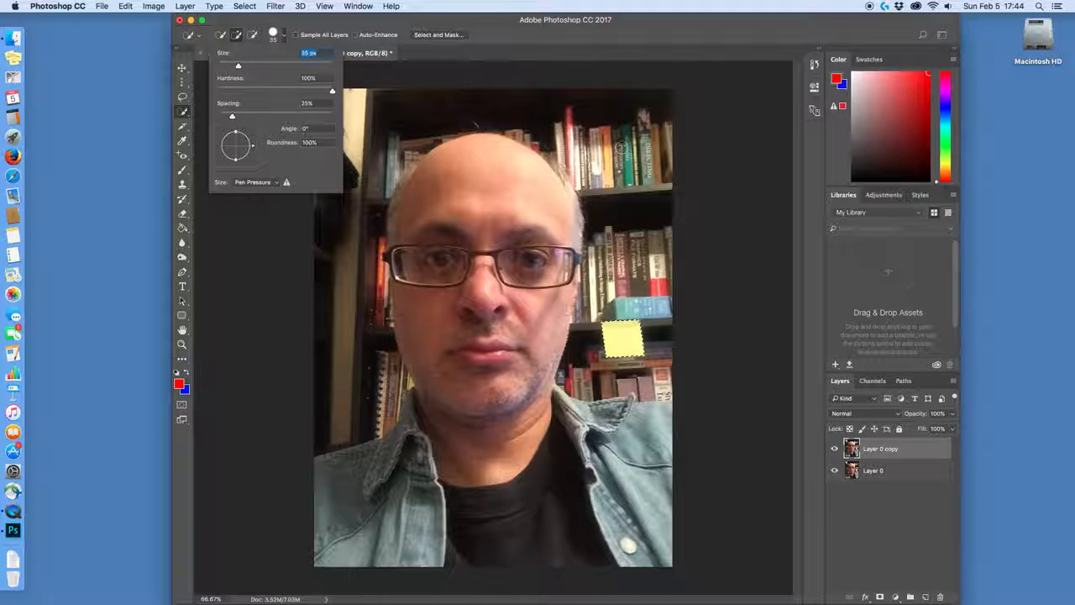
Quick-select the upper bookshelf in two passes, lowering the brush hardness for the second, and clear the bookshelf selection
click(610, 106)
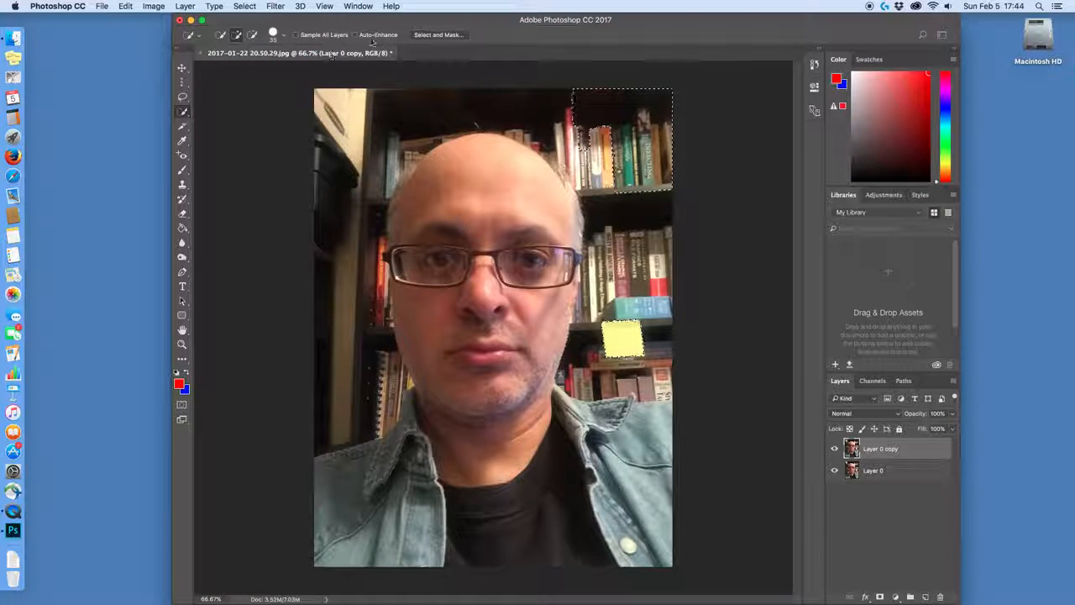
click(284, 36)
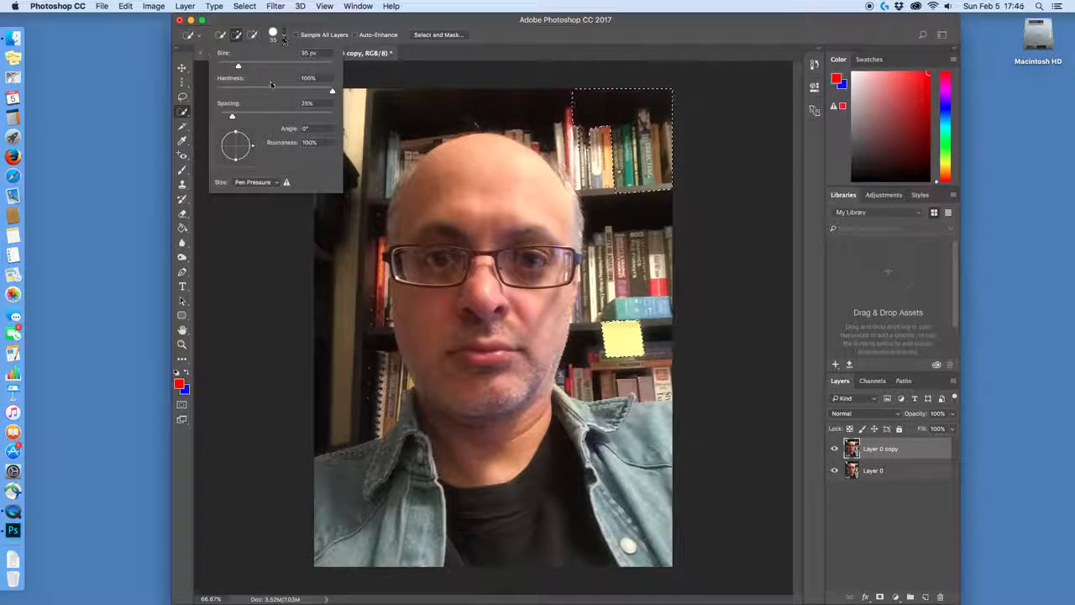
drag(332, 90, 237, 88)
click(425, 105)
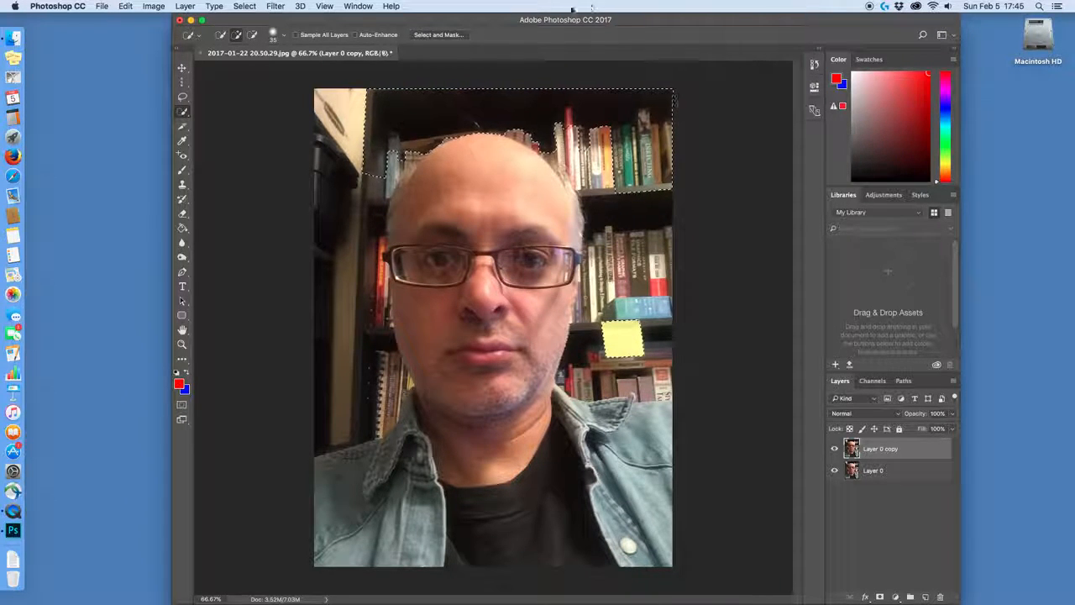
click(245, 6)
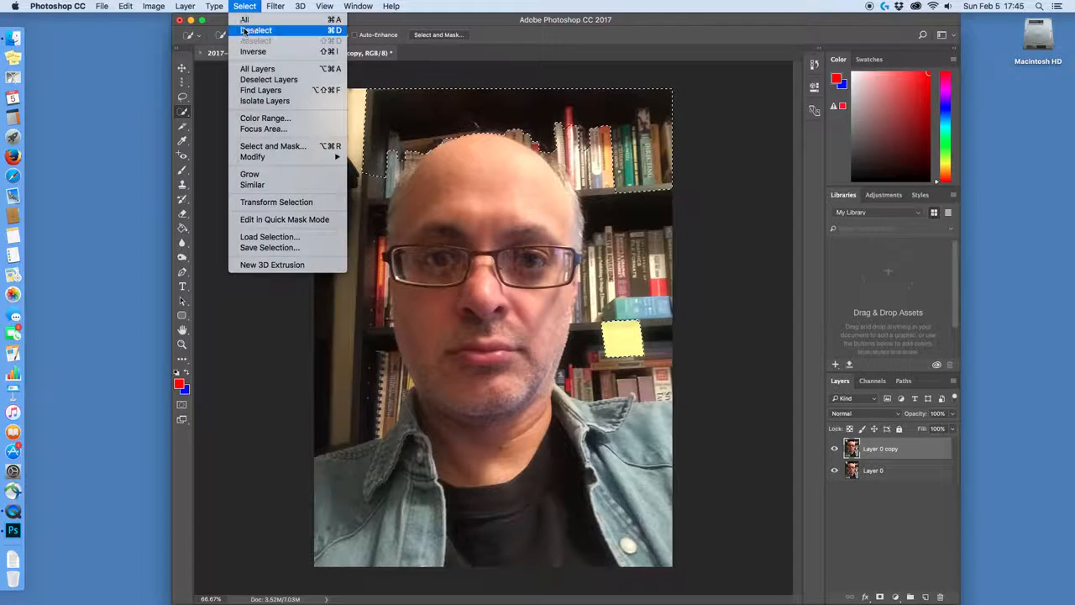
click(252, 36)
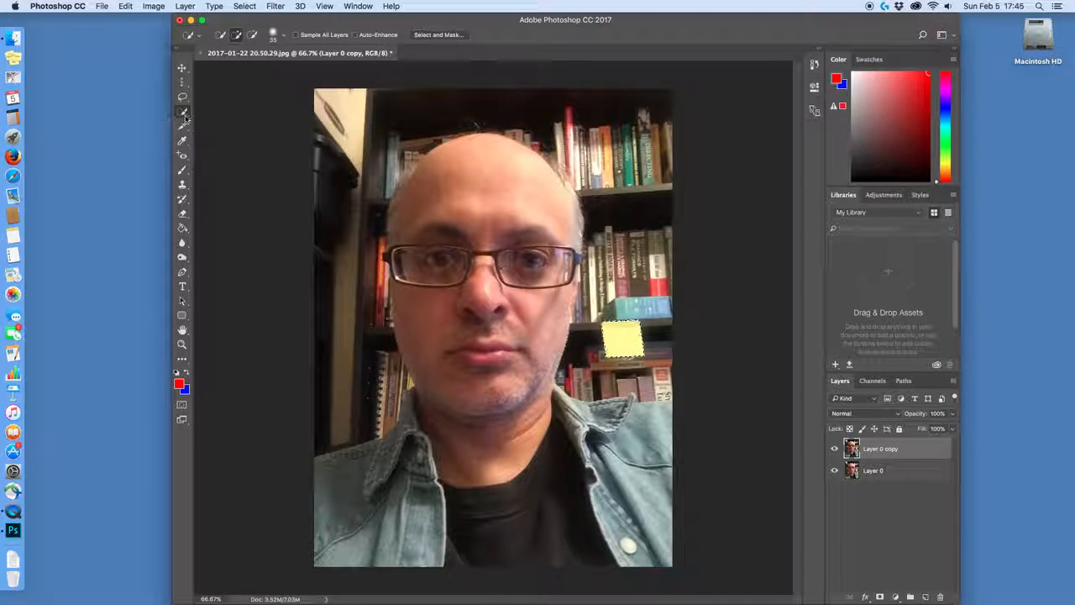
Select the dark shelf area above the head with the Magic Wand tool
drag(185, 118, 200, 122)
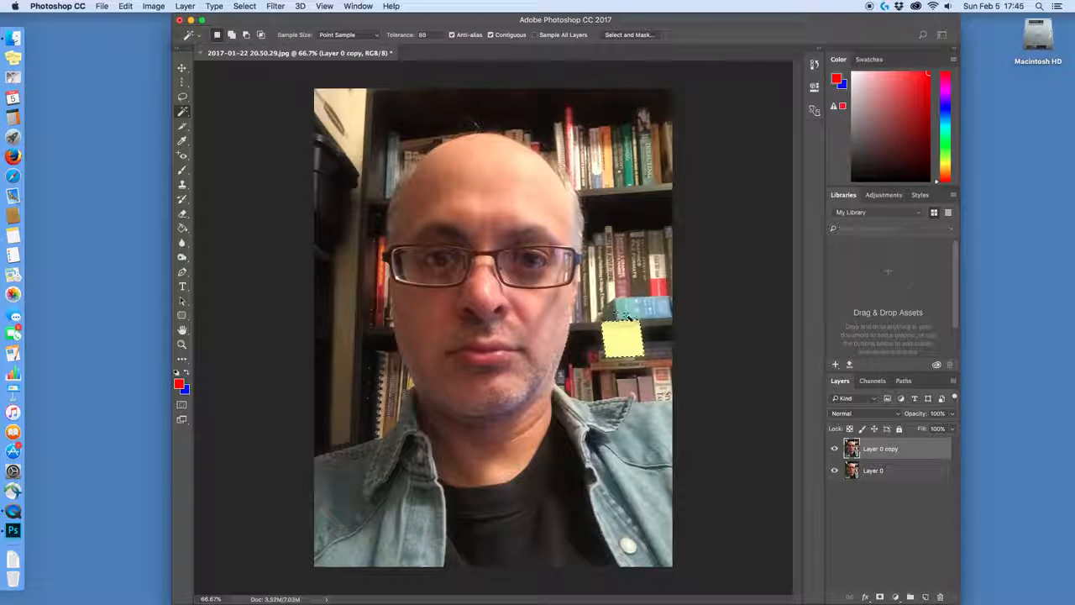
click(508, 110)
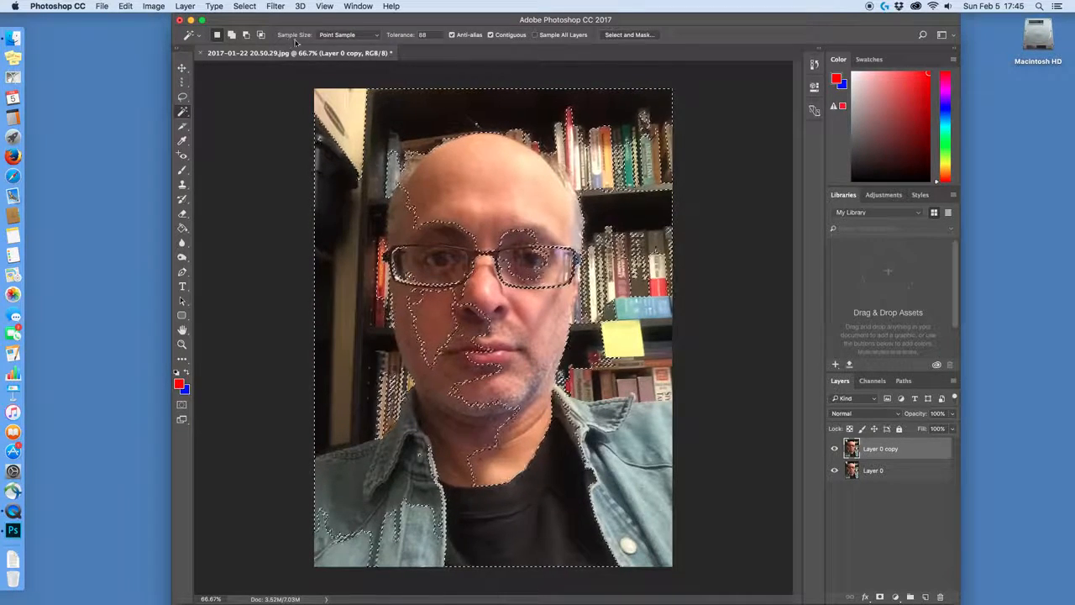
Set the Magic Wand tolerance to 8 and sample the dark shelf area above the head and the yellow sticky note
click(423, 35)
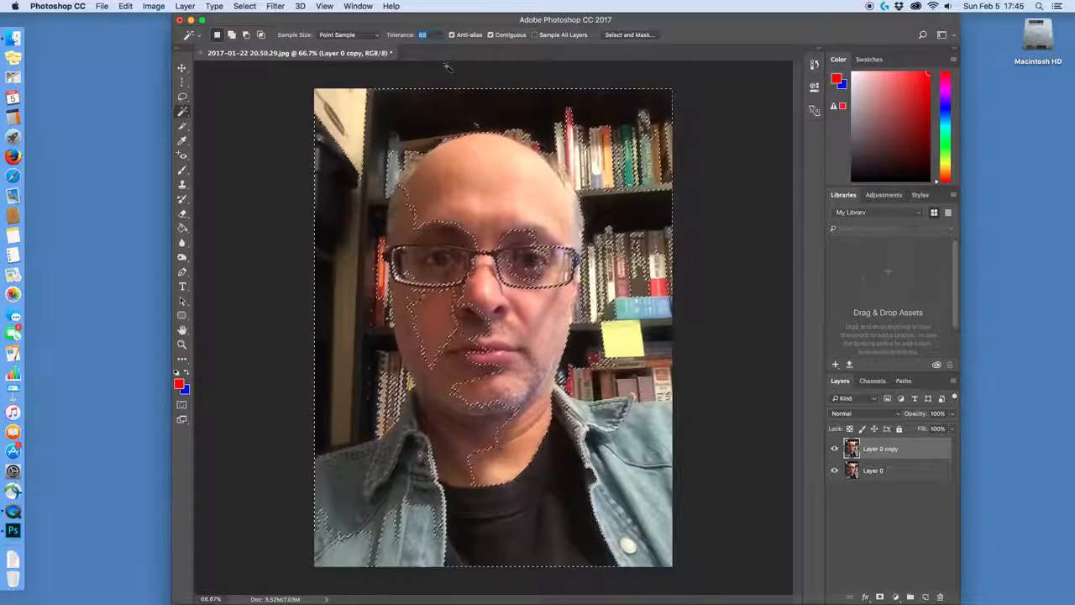
key(super+c)
key(super+d)
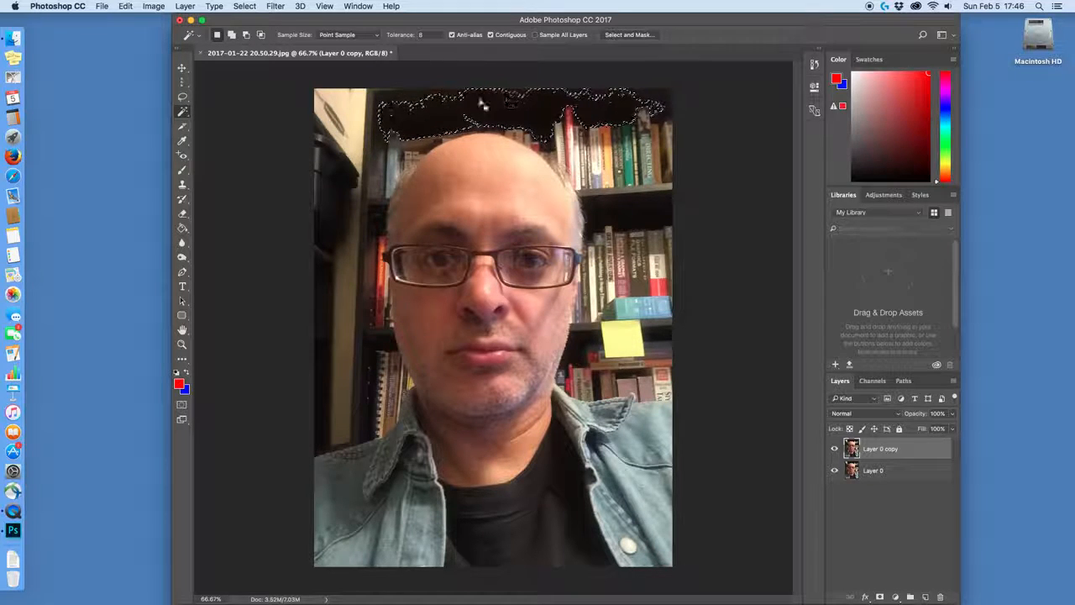
click(638, 351)
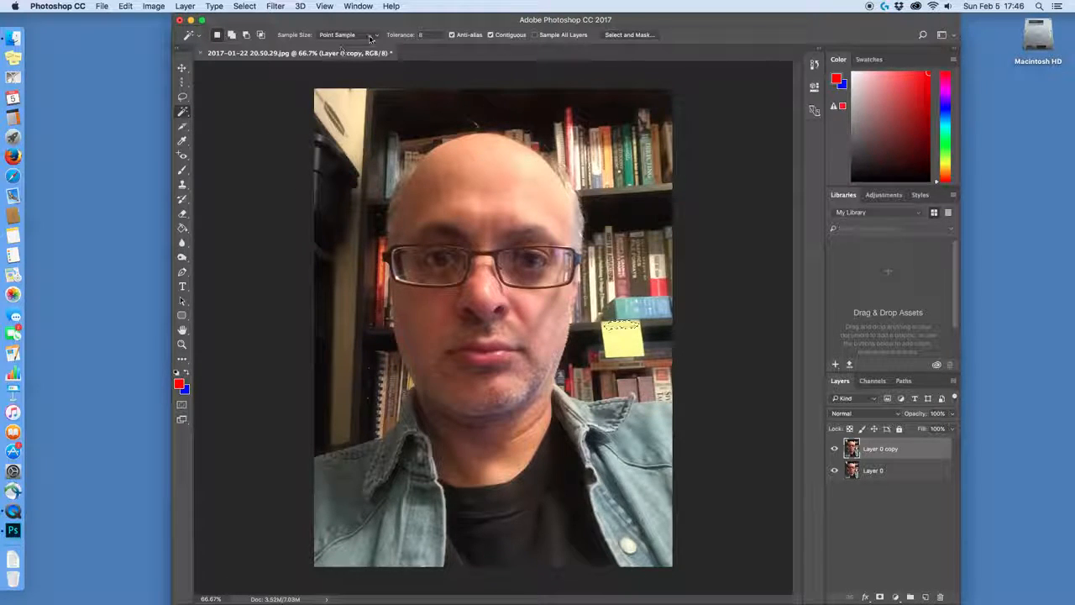
Switch from the Magic Wand to the Crop tool, returning to the Move tool in between
click(183, 126)
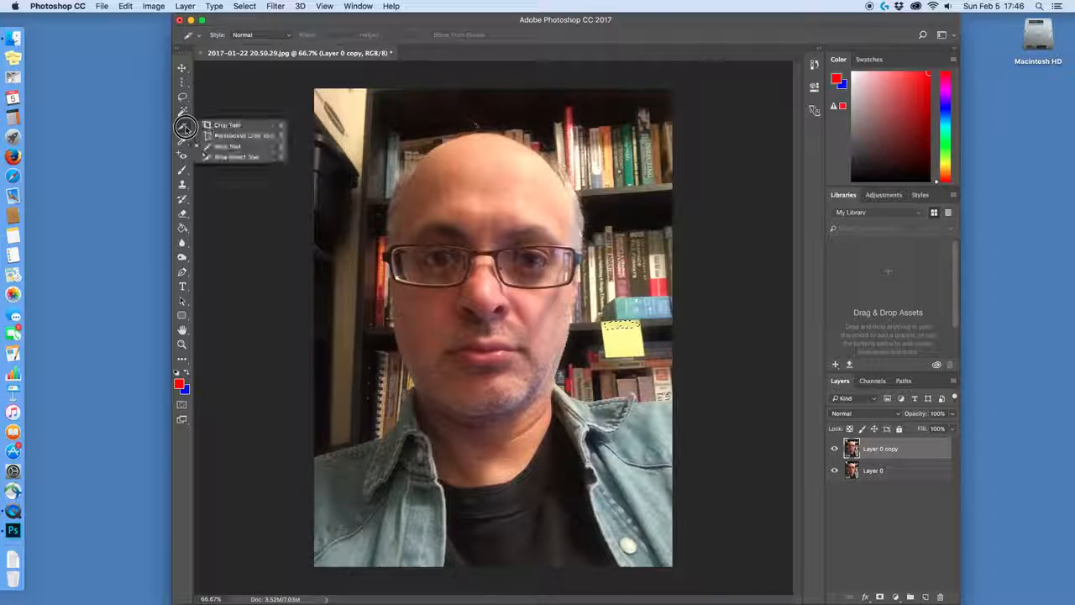
click(211, 121)
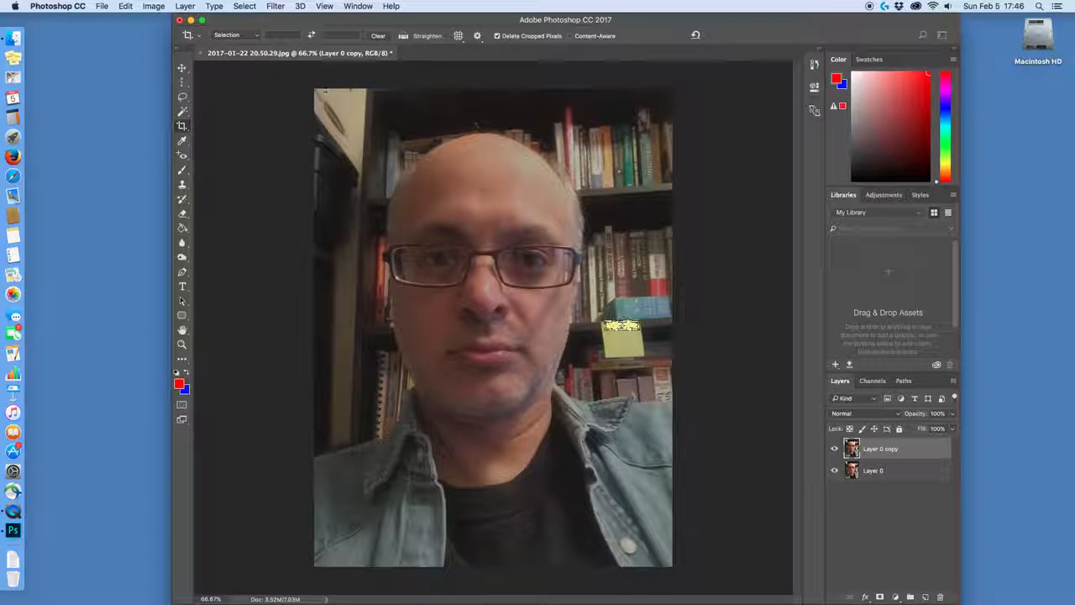
click(182, 68)
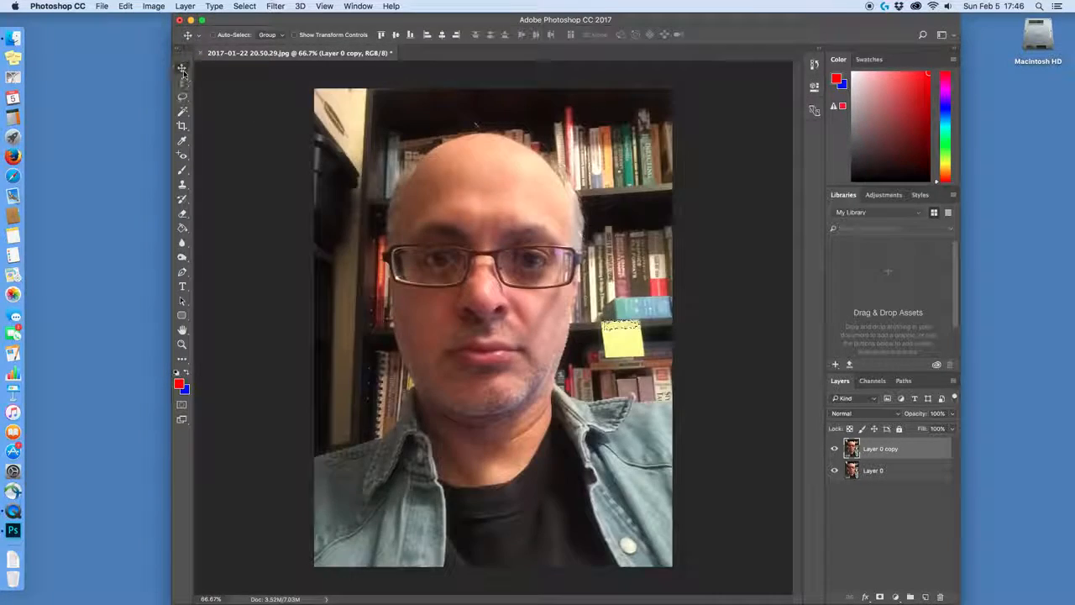
click(183, 125)
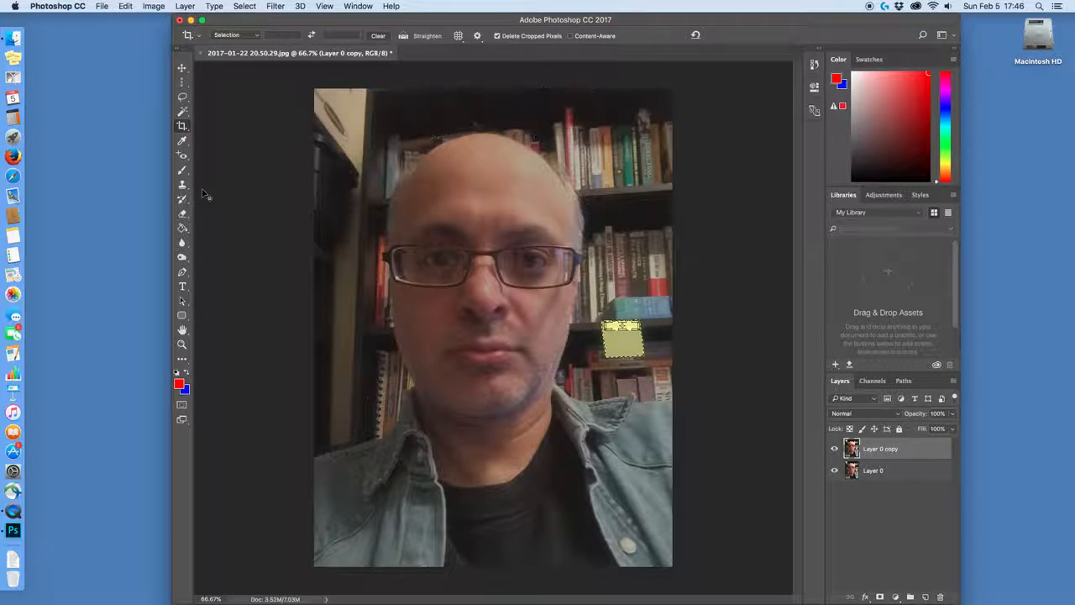
Undo the recent selection changes, return to the Move tool and clear the entire selection
key(super+z)
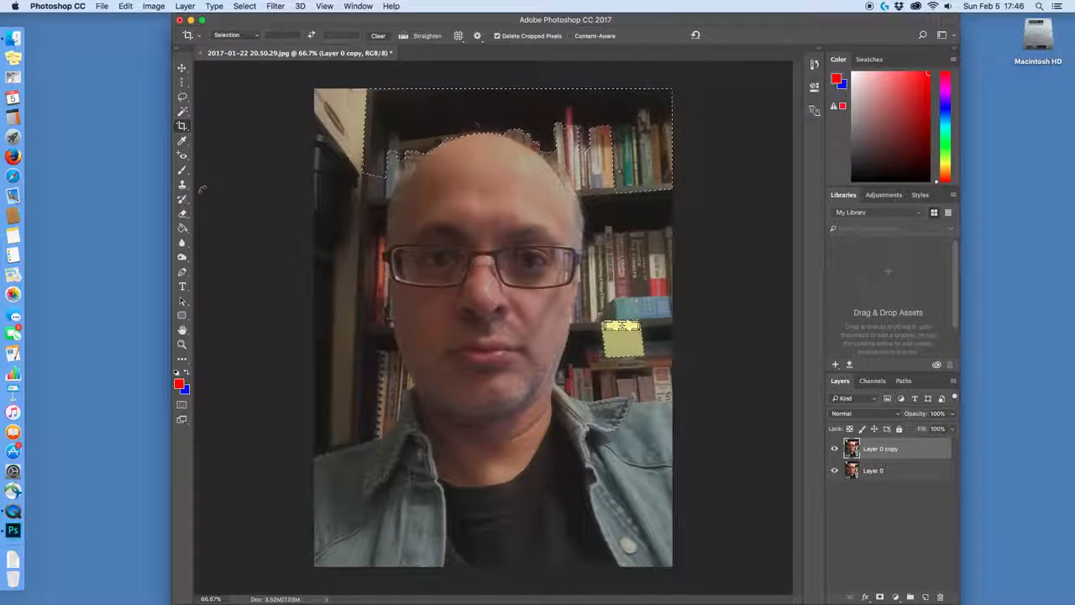
key(super+z)
key(v)
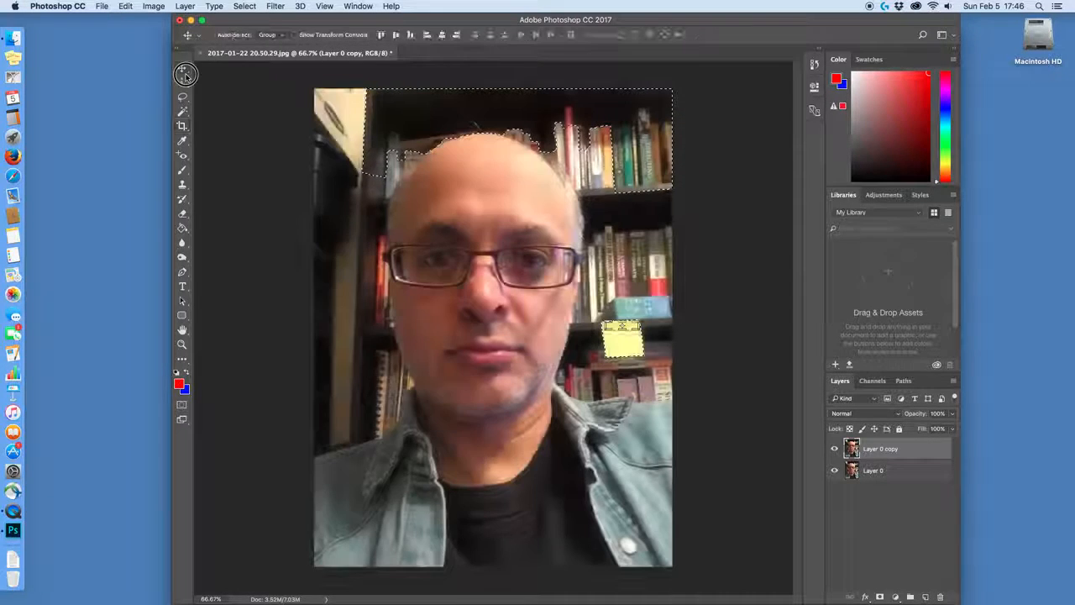
click(234, 8)
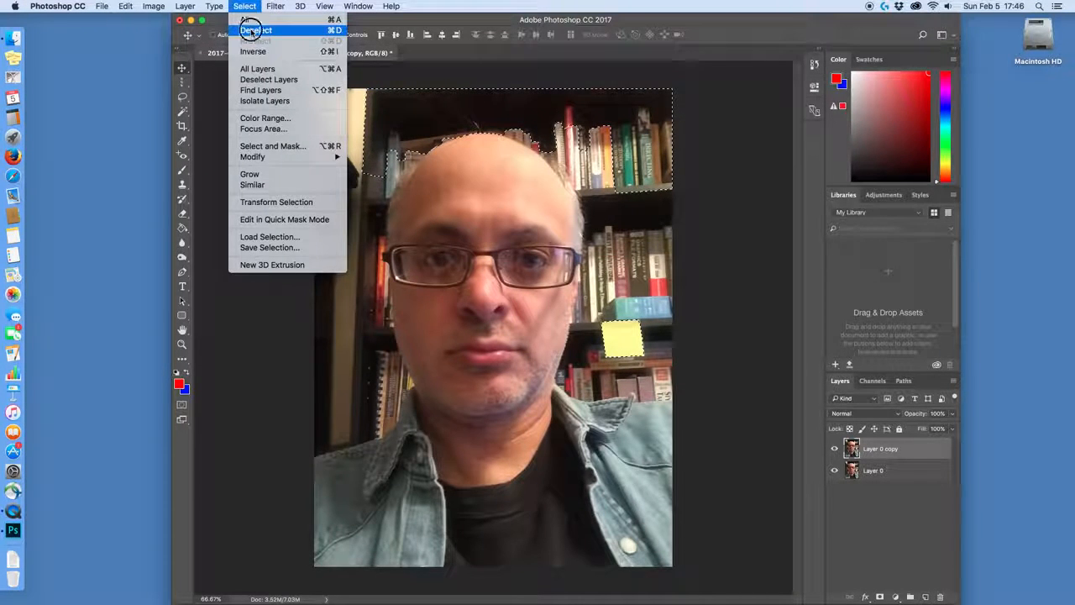
click(249, 31)
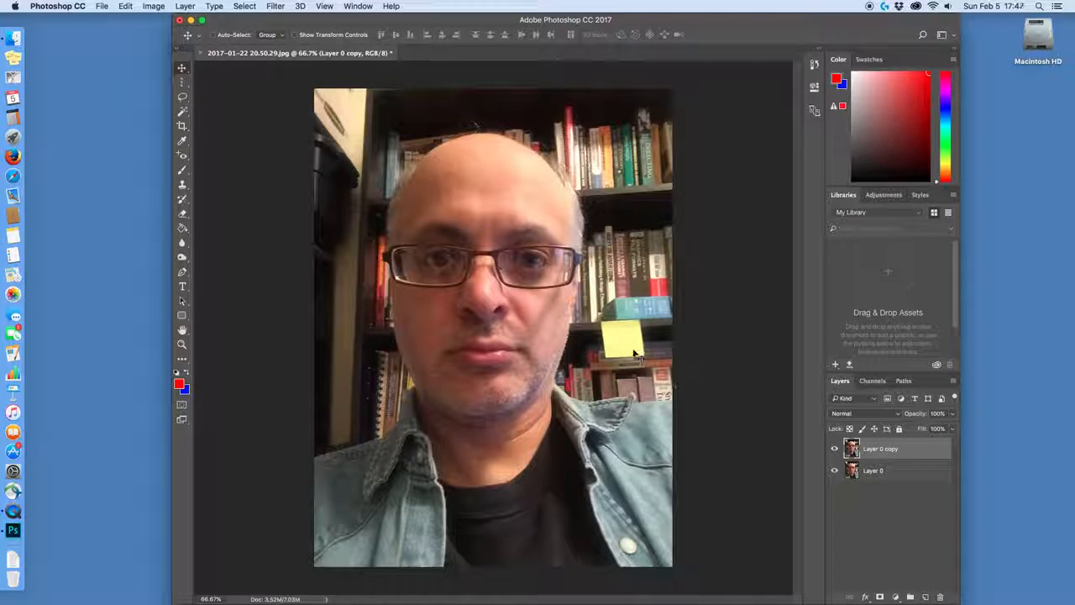
Tighten a crop frame around the upper-left part of the portrait, cutting through the face and ending at the chin
click(182, 126)
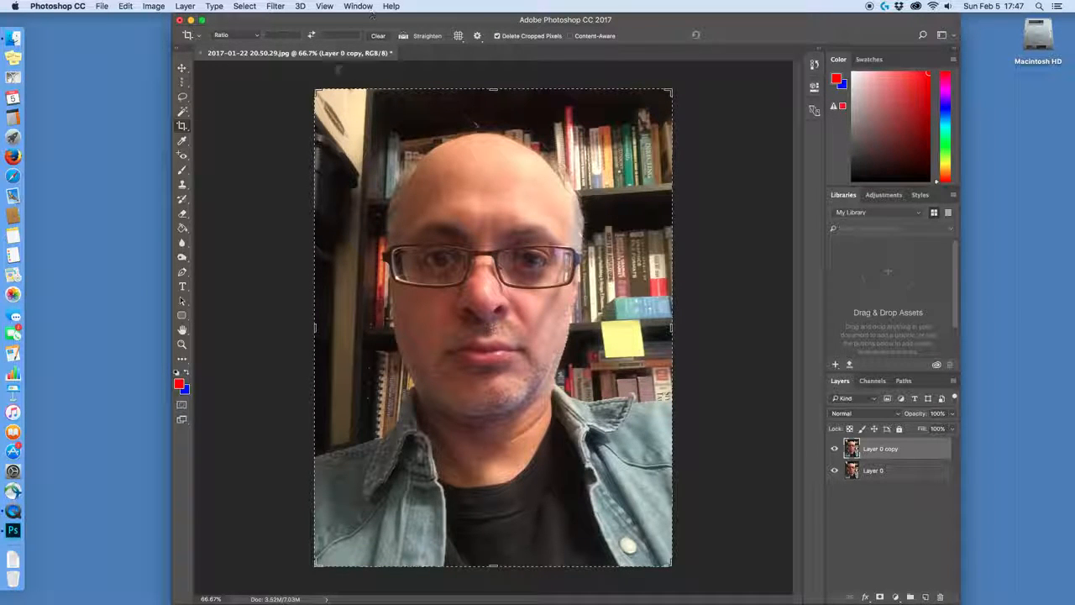
mouse_move(492, 89)
mouse_down()
mouse_move(488, 101)
mouse_move(492, 89)
mouse_up()
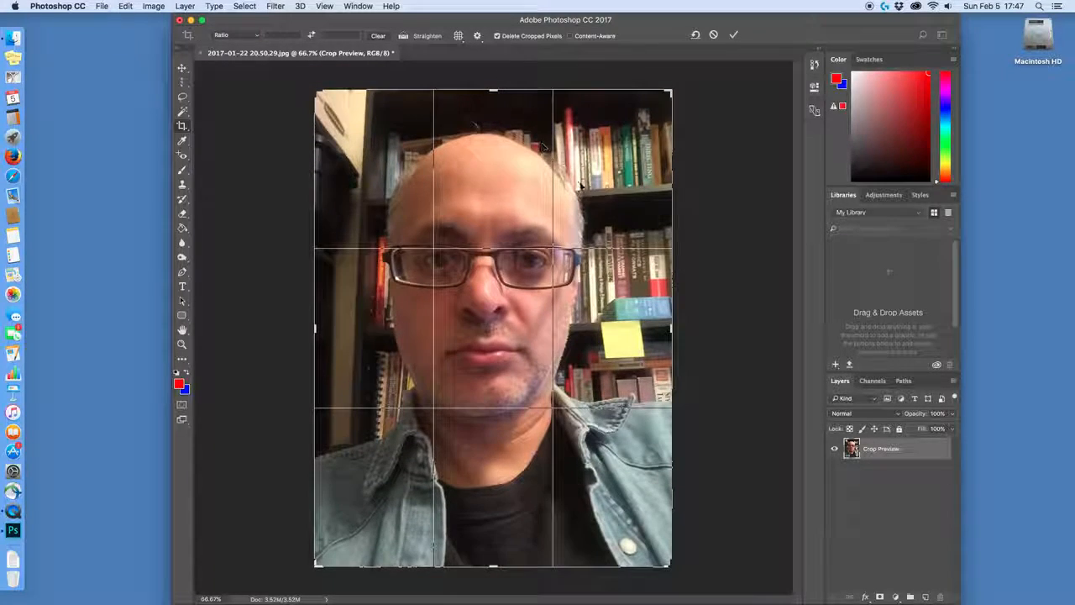
mouse_move(671, 90)
mouse_down()
mouse_move(619, 99)
mouse_move(664, 113)
mouse_move(671, 89)
mouse_up()
mouse_move(671, 326)
mouse_down()
mouse_move(642, 326)
mouse_move(675, 312)
mouse_move(673, 324)
mouse_up()
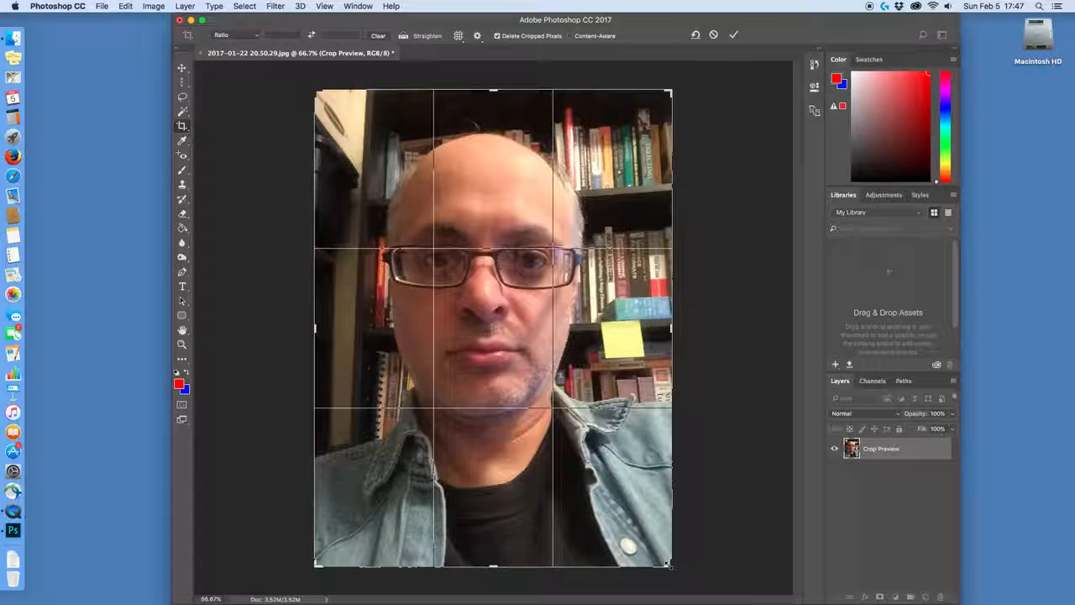
drag(668, 564, 534, 573)
drag(680, 433, 593, 486)
mouse_move(494, 358)
mouse_down()
mouse_move(531, 388)
mouse_move(509, 321)
mouse_move(503, 354)
mouse_move(490, 351)
mouse_move(501, 357)
mouse_move(430, 317)
mouse_move(441, 307)
mouse_move(514, 344)
mouse_move(493, 357)
mouse_up()
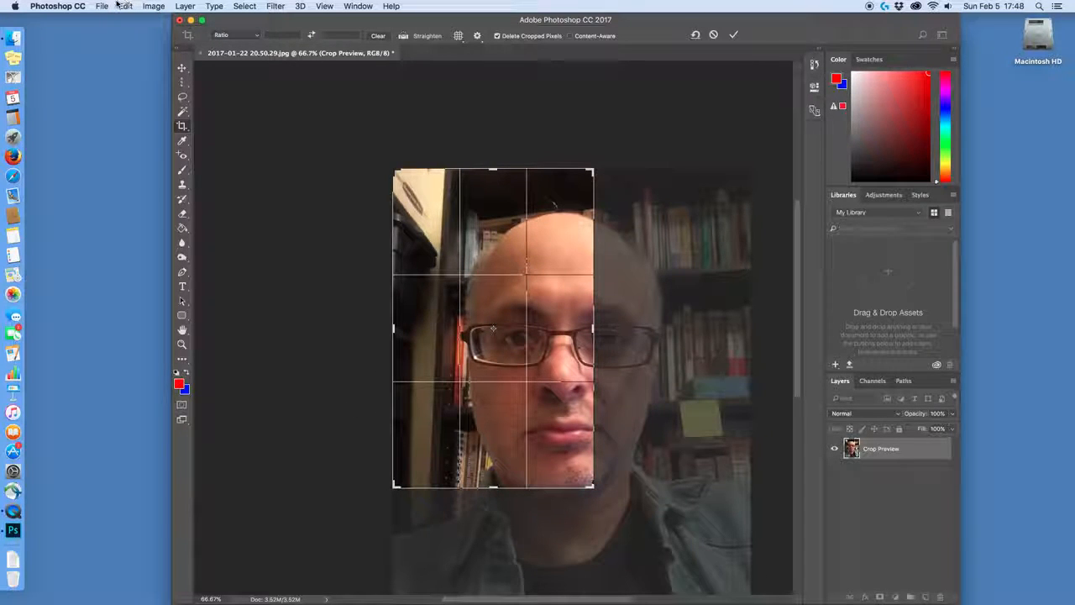
Apply the crop to the framed upper-left area and undo it
click(154, 6)
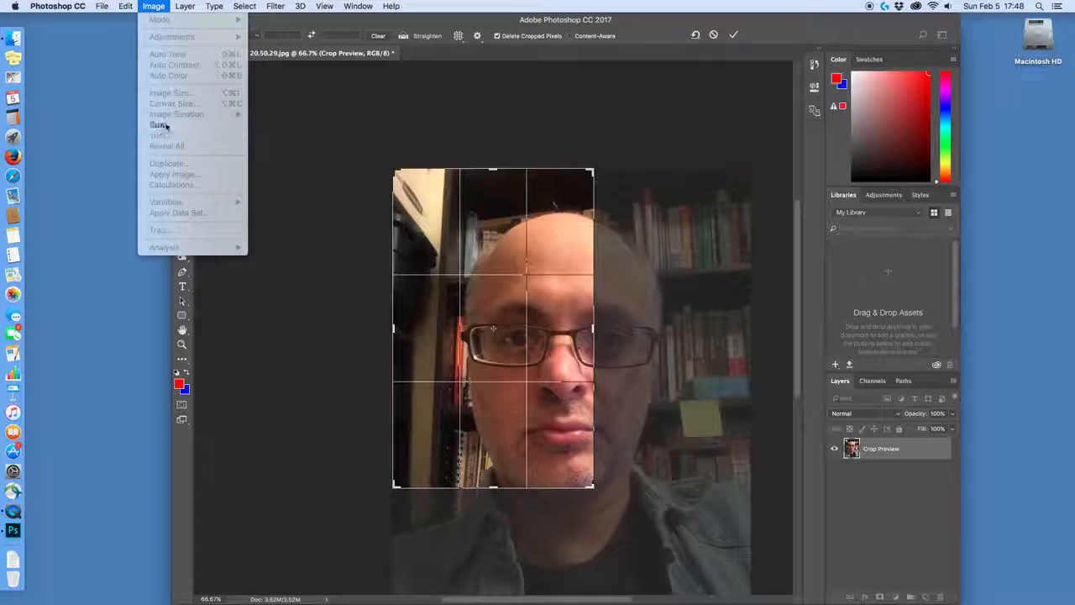
click(164, 124)
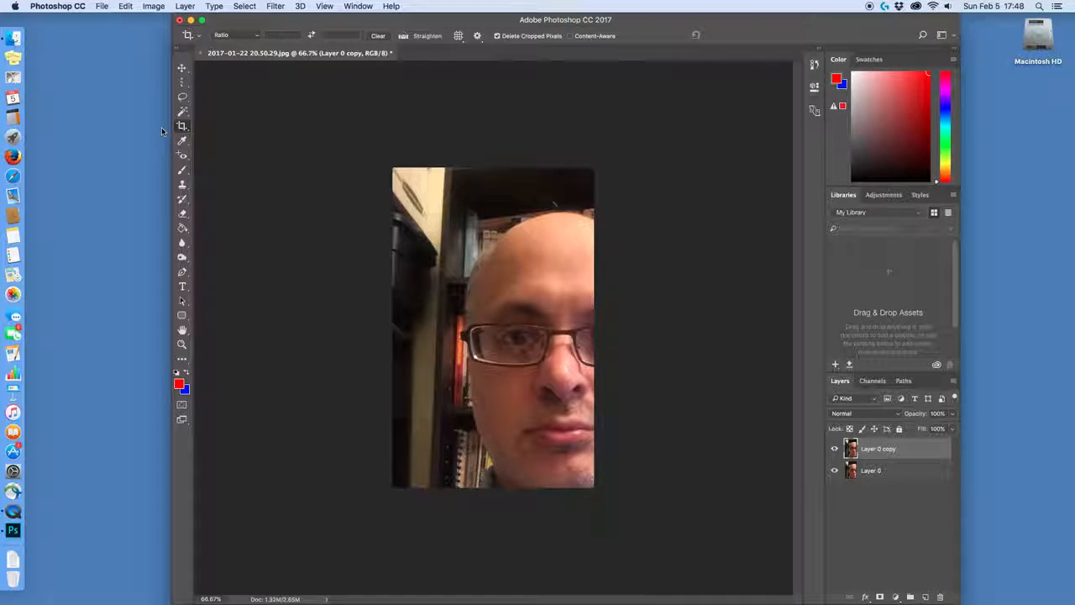
key(super+z)
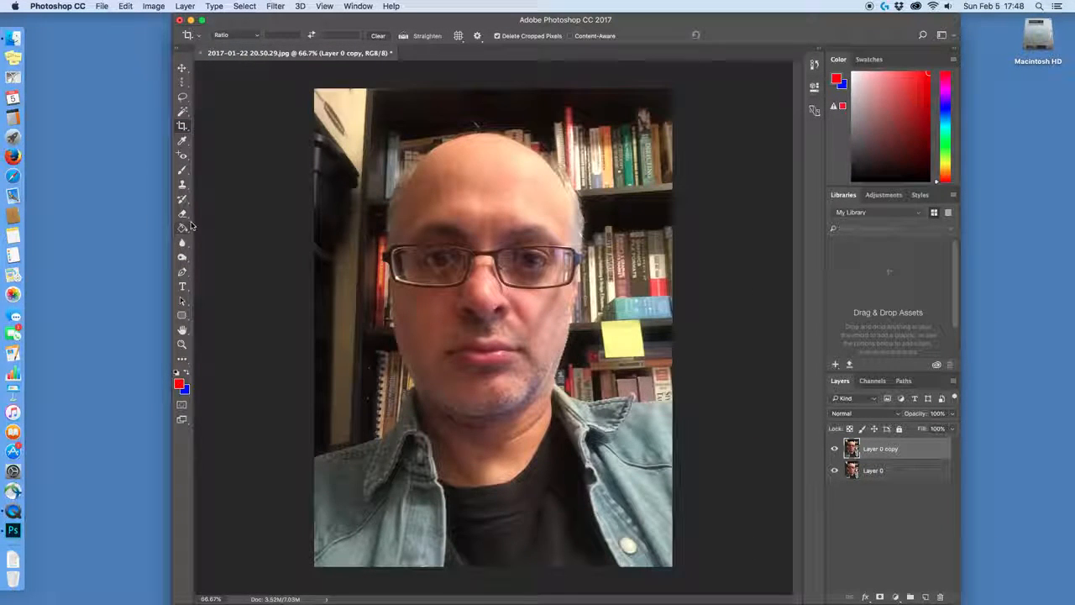
Review the Crop tool variants and switch to the Eyedropper tool
click(184, 127)
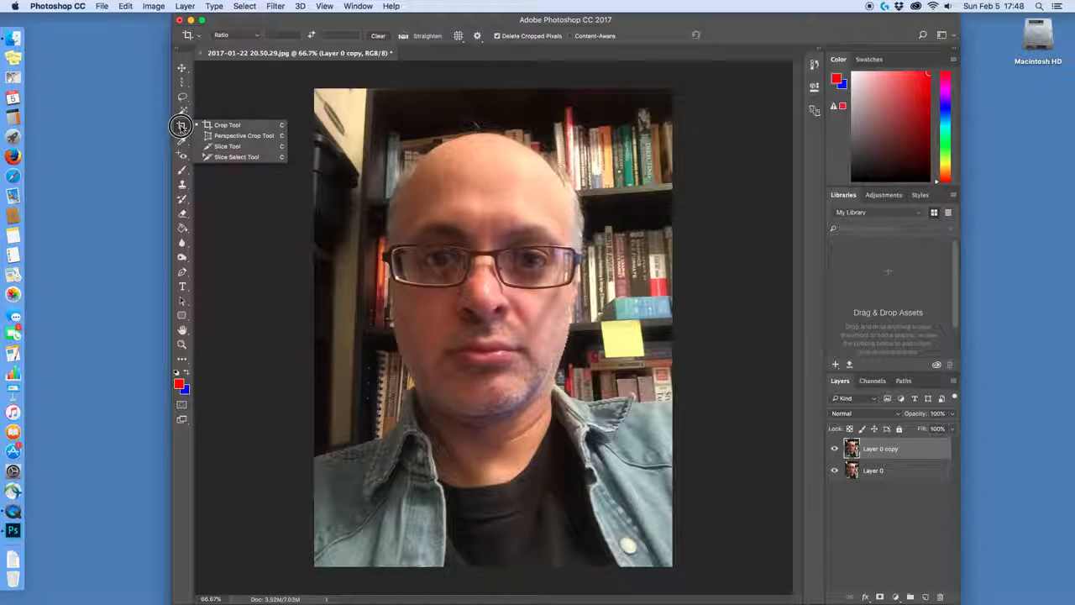
click(181, 126)
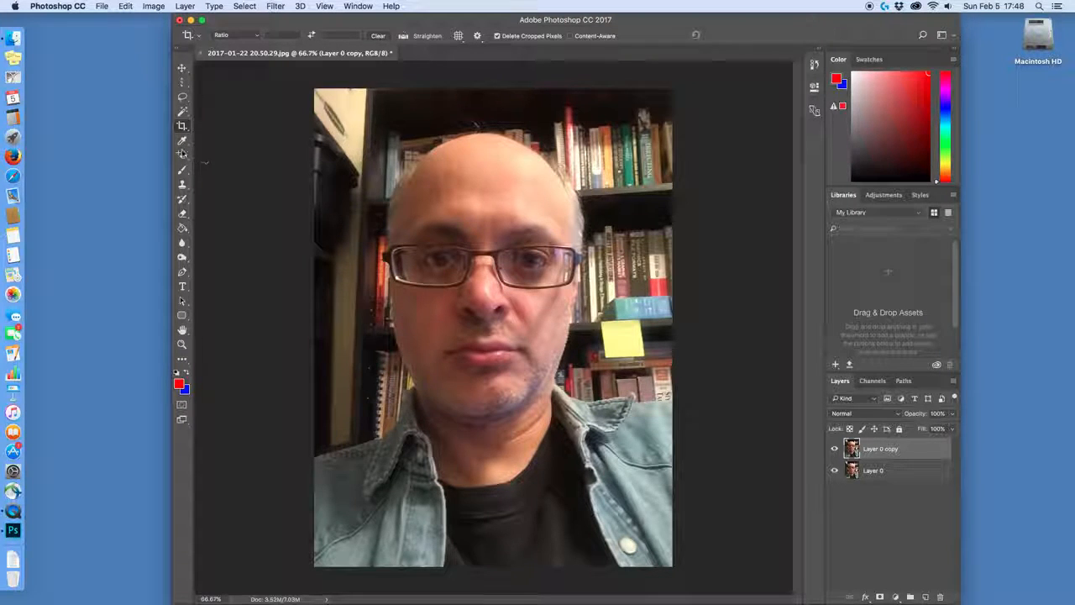
click(183, 141)
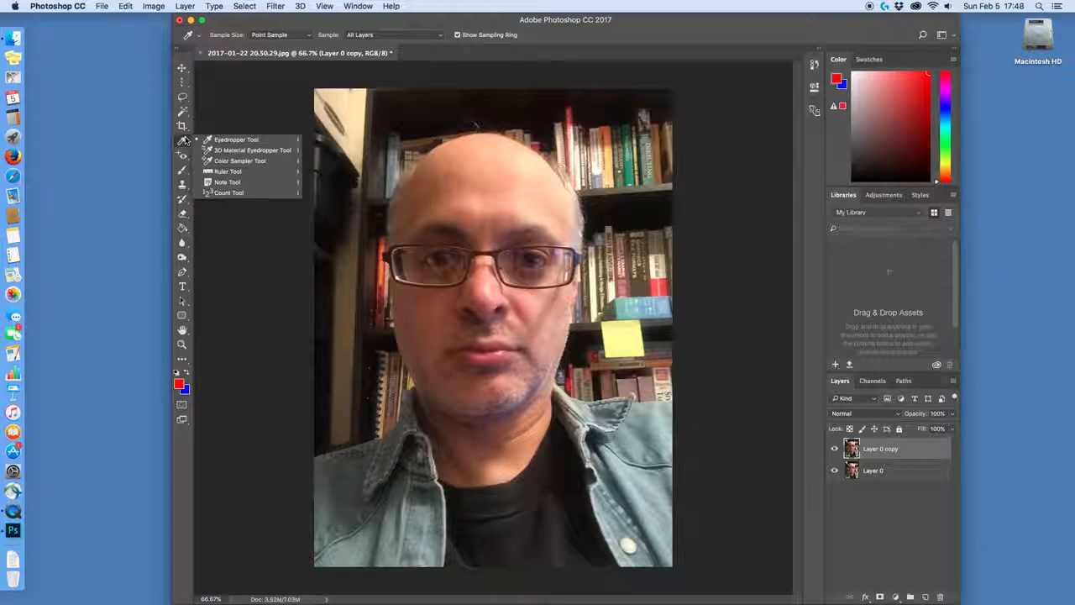
click(188, 140)
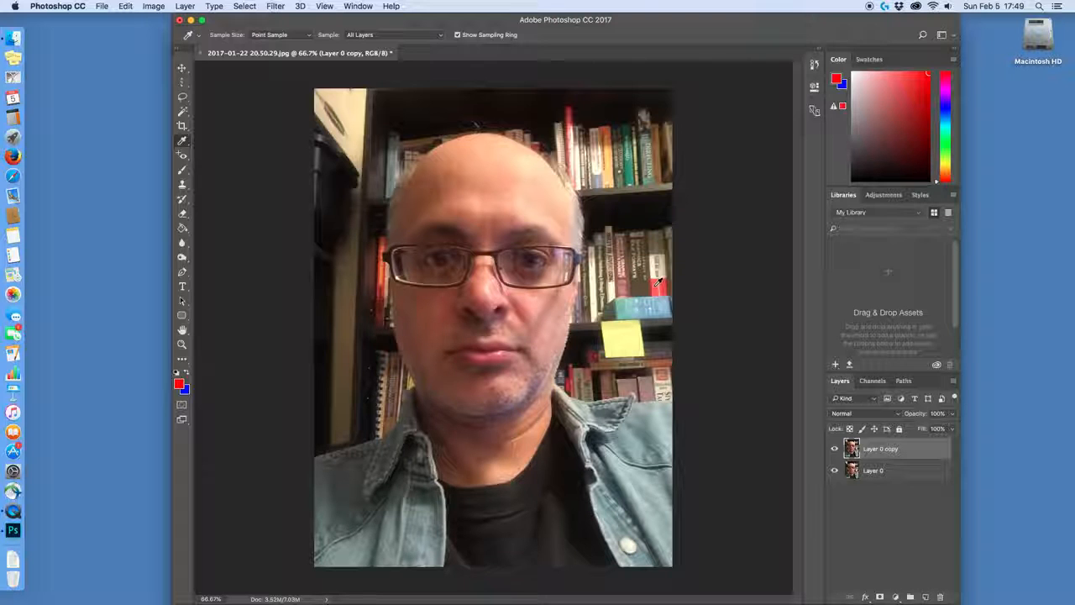
Sample the red of the book above the blue book, beside the face, as the foreground color
click(658, 283)
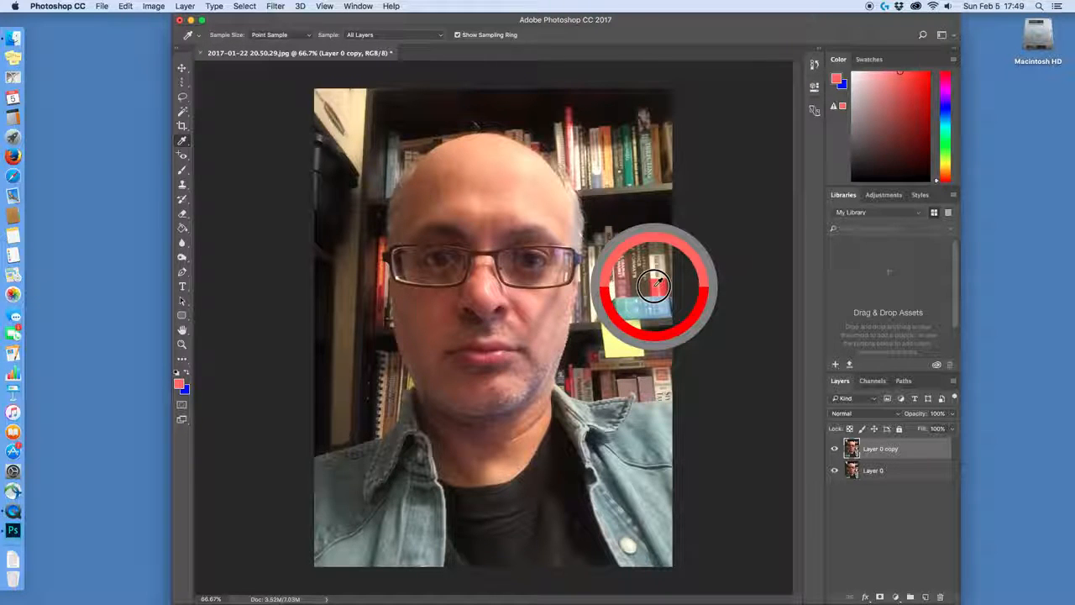
click(658, 283)
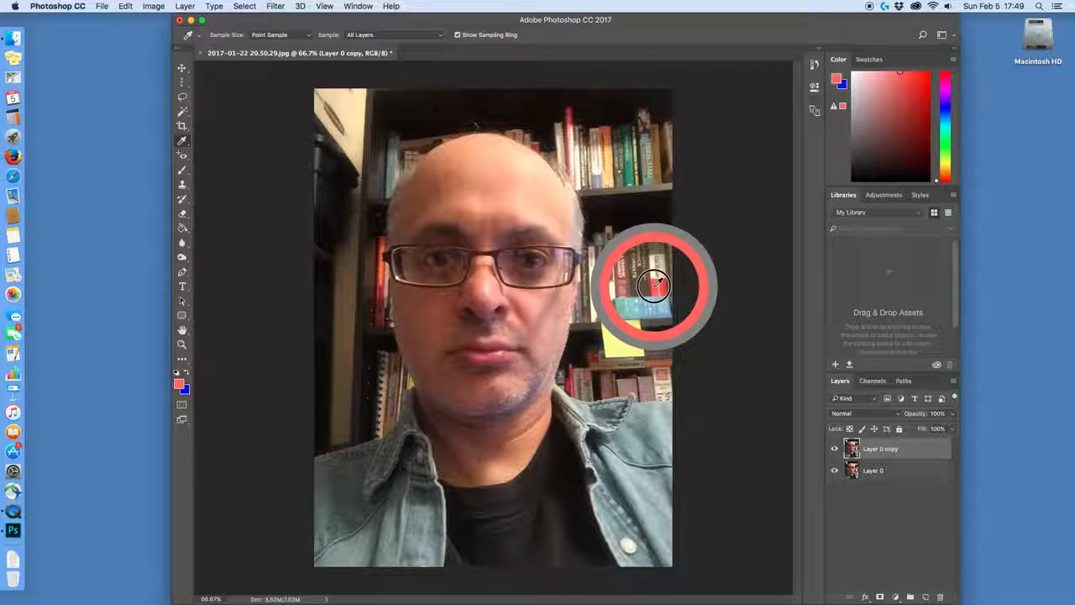
click(658, 283)
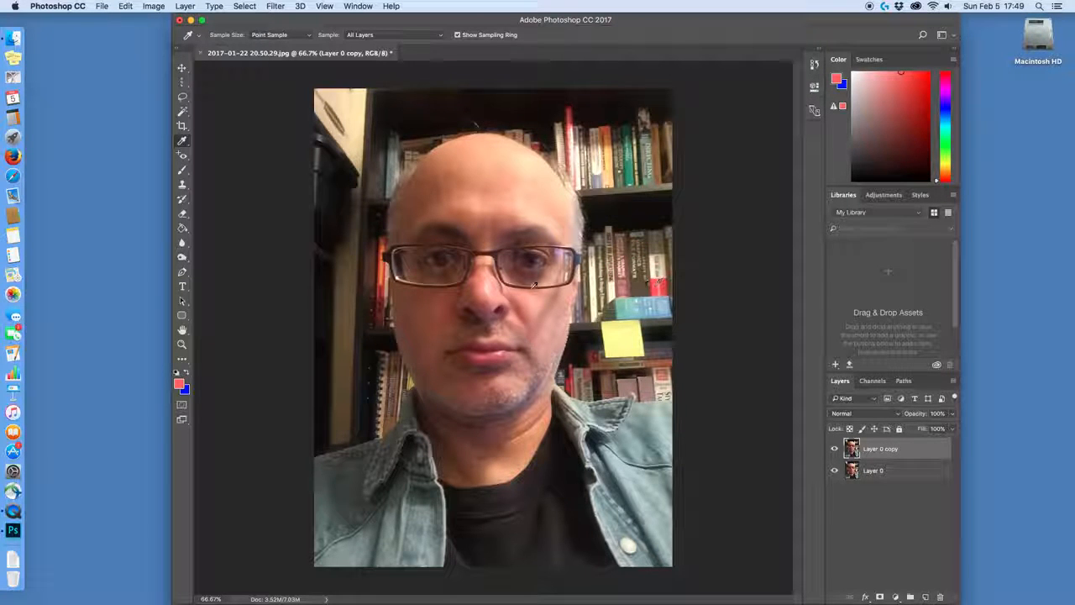
click(657, 280)
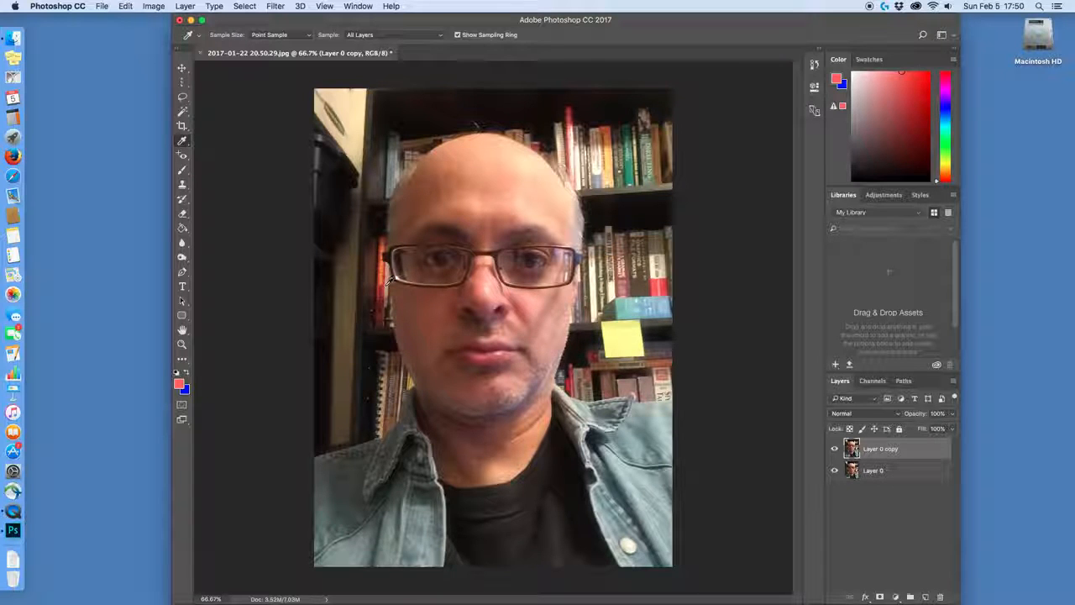
Sample a darker red from the book spine left of the glasses as the foreground color
click(382, 288)
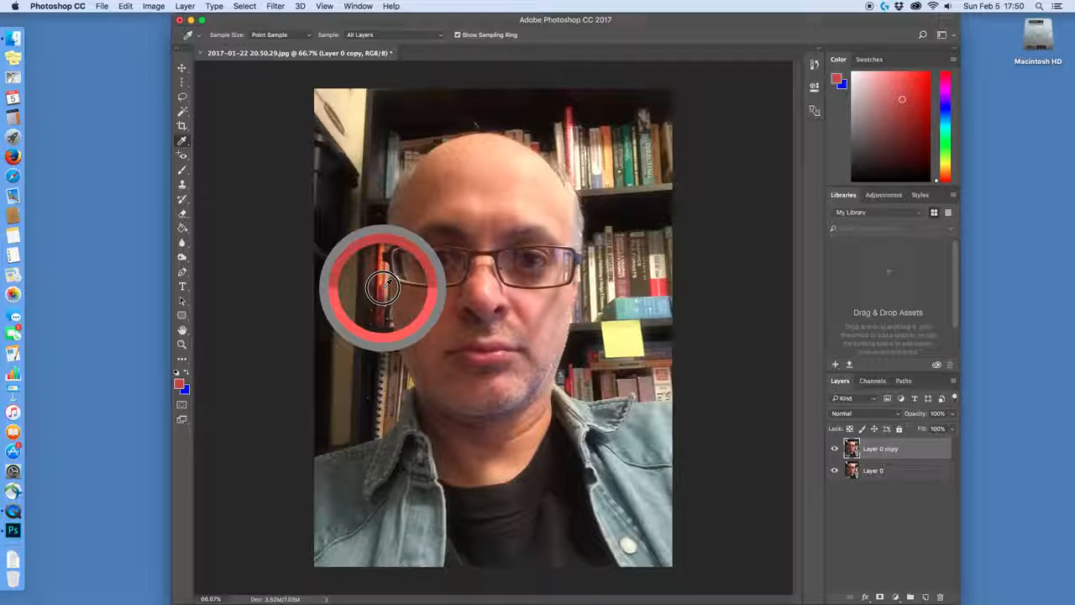
drag(383, 287, 382, 292)
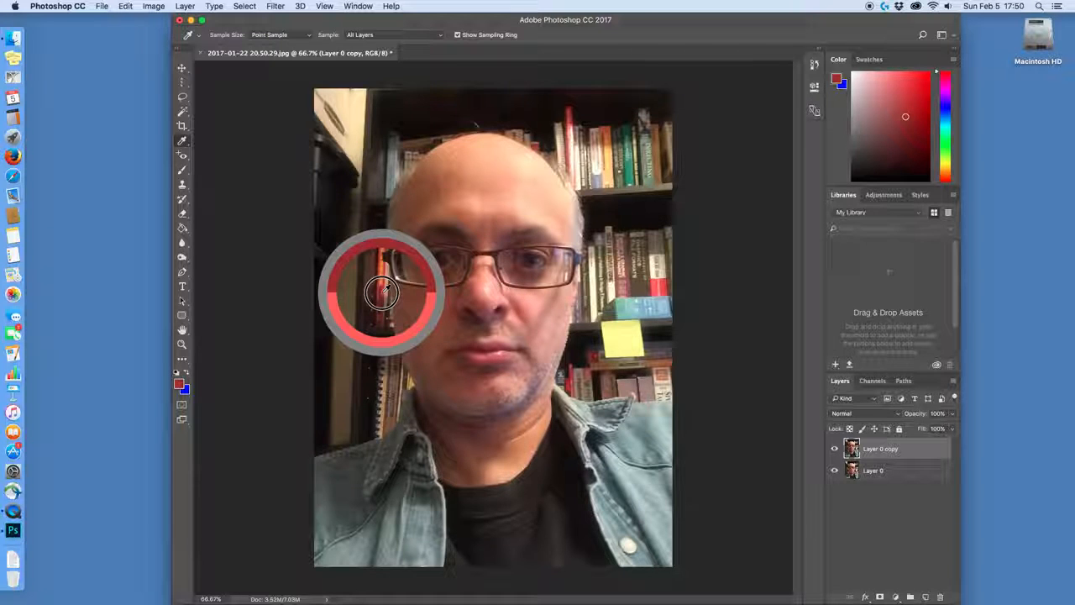
drag(383, 291, 382, 294)
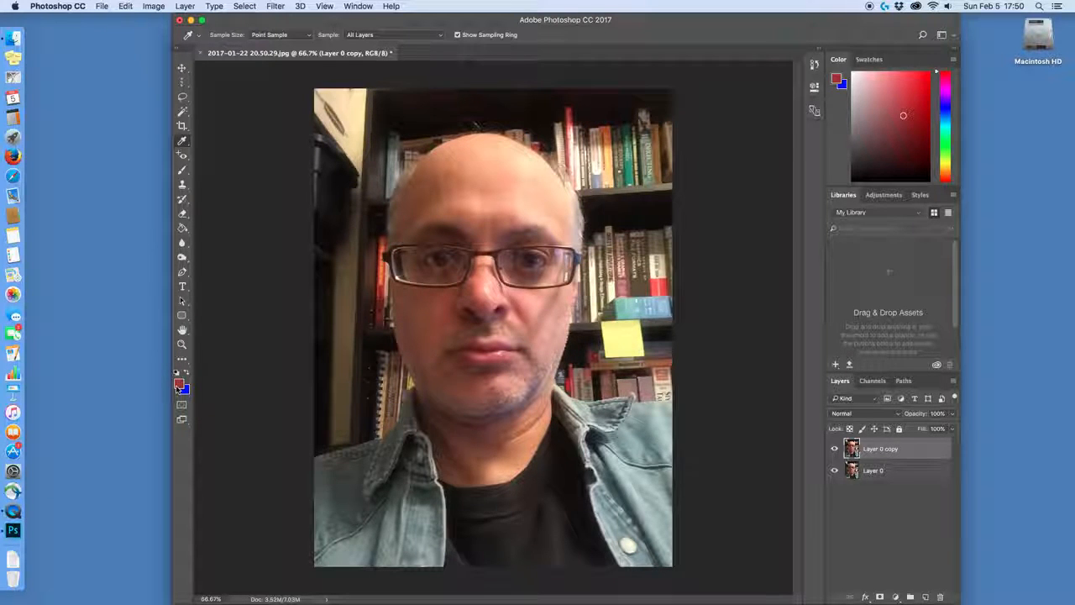
Retouch the cheek below the right-hand lens with the Spot Healing Brush in Content-Aware mode
click(183, 156)
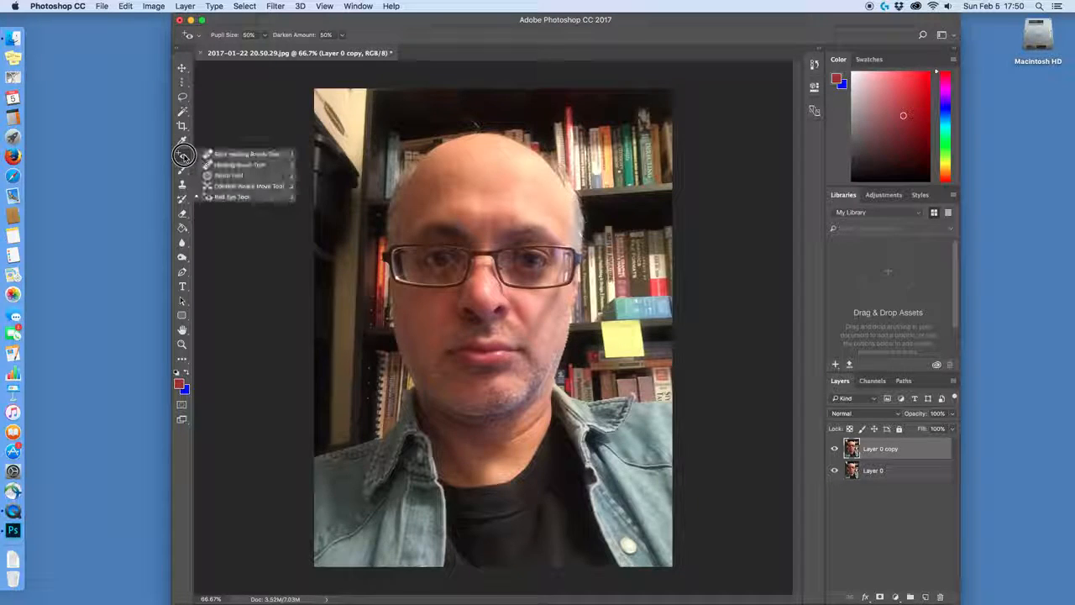
click(212, 154)
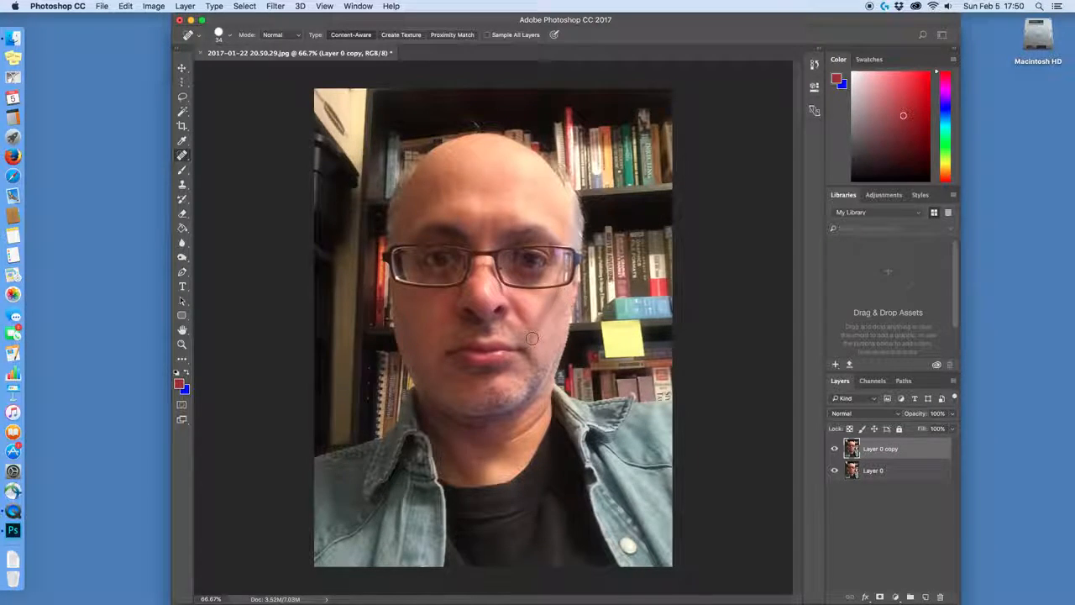
click(558, 289)
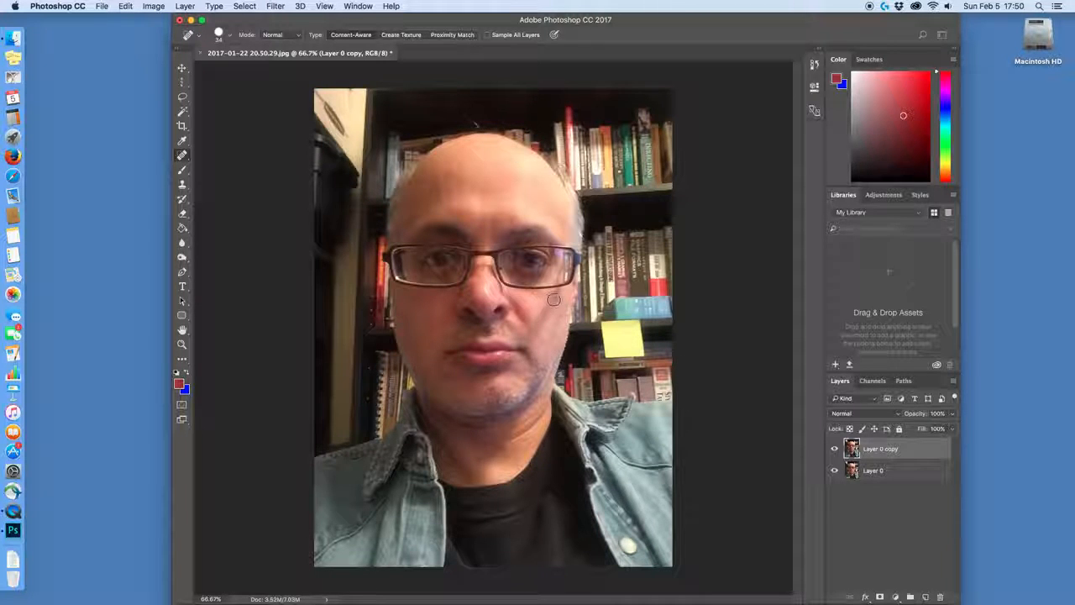
mouse_move(554, 298)
mouse_down()
mouse_move(541, 322)
mouse_move(547, 305)
mouse_move(551, 315)
mouse_up()
drag(547, 317, 552, 306)
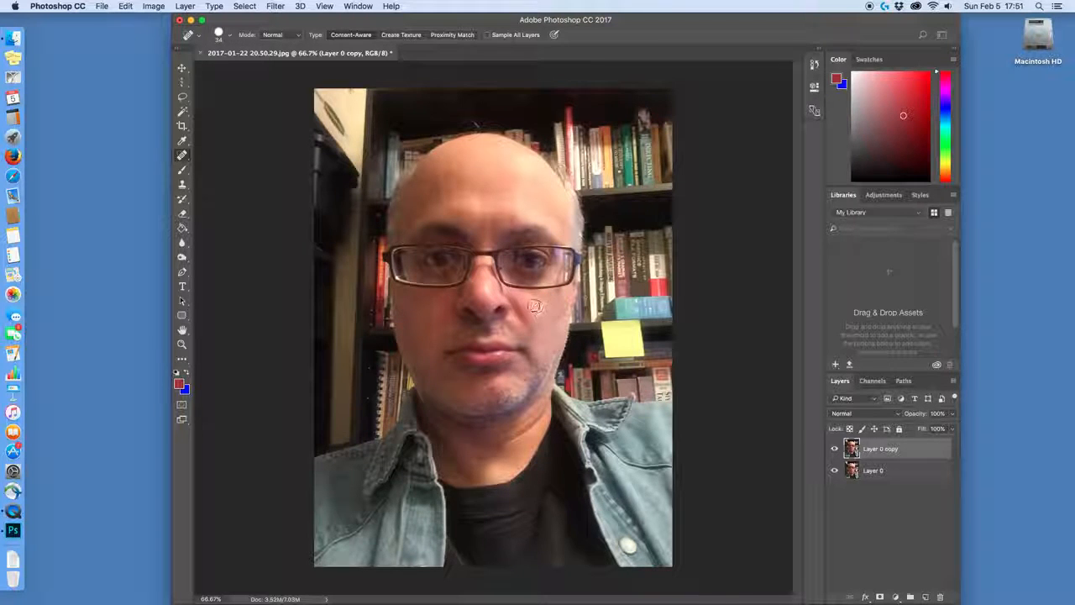
click(560, 317)
click(553, 319)
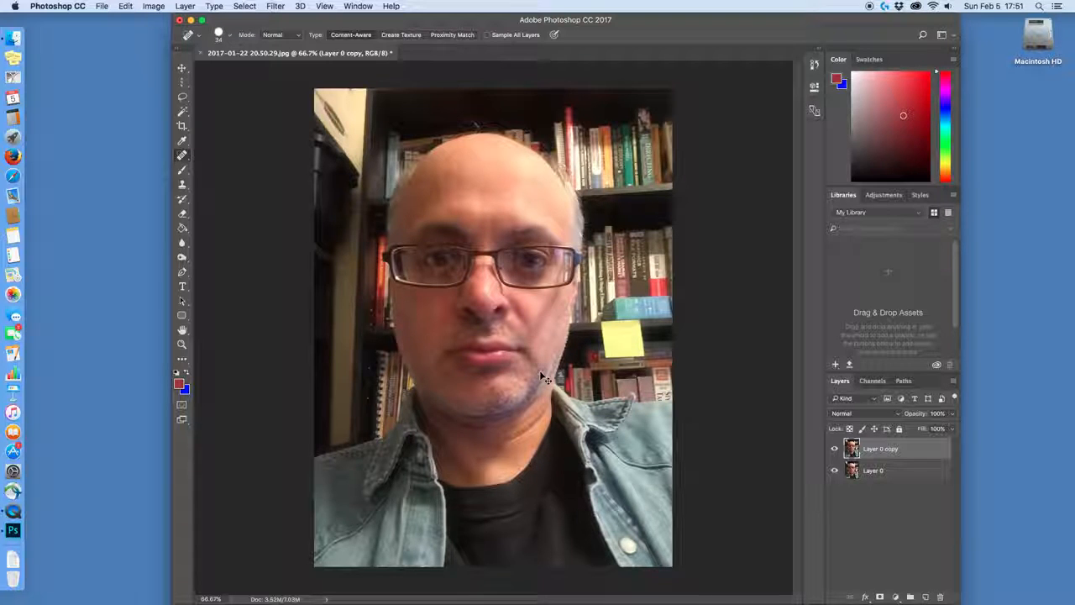
click(128, 7)
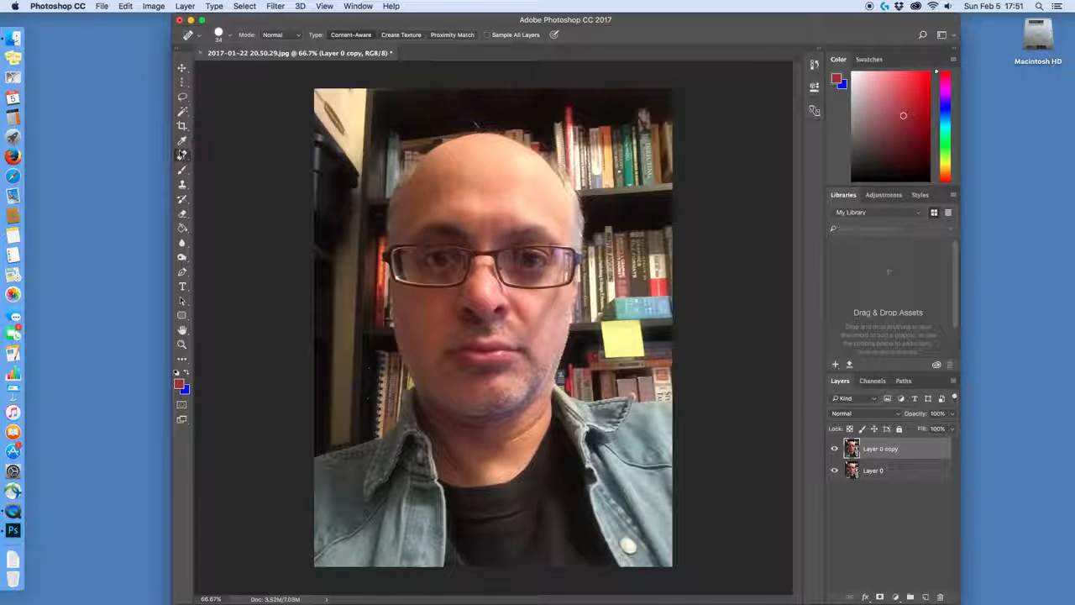
Switch to the Healing Brush tool and try to retouch the cheek without a source point, dismissing the alert
click(181, 155)
click(225, 162)
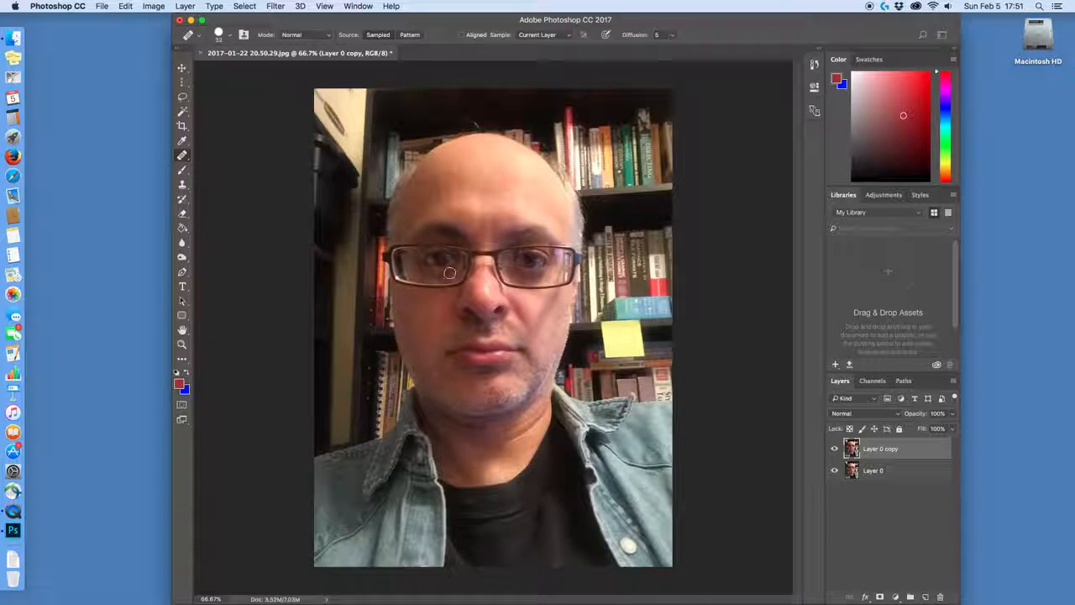
click(544, 317)
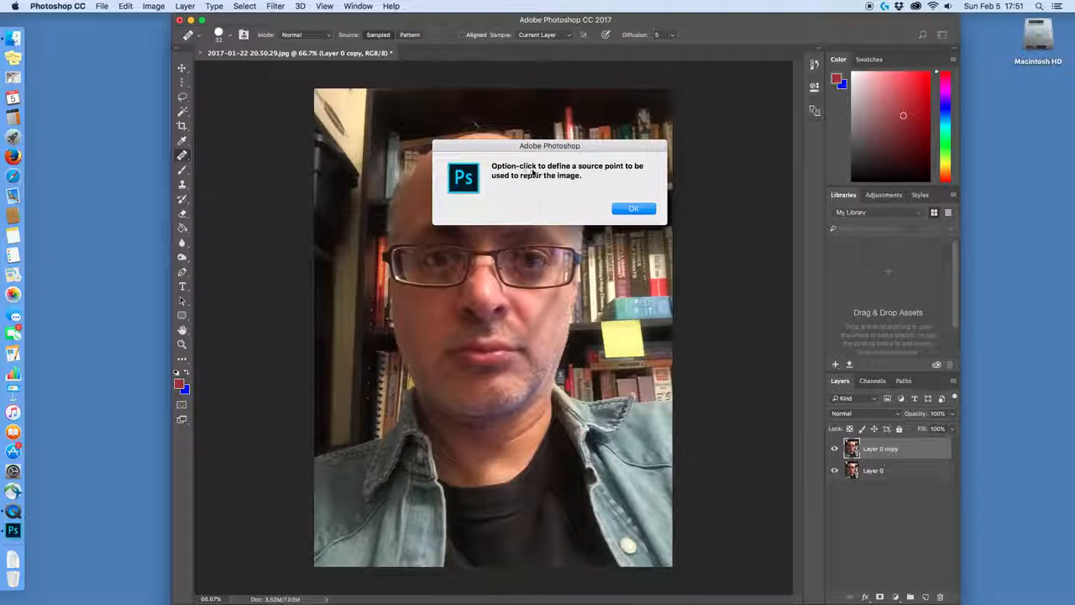
click(634, 207)
click(635, 210)
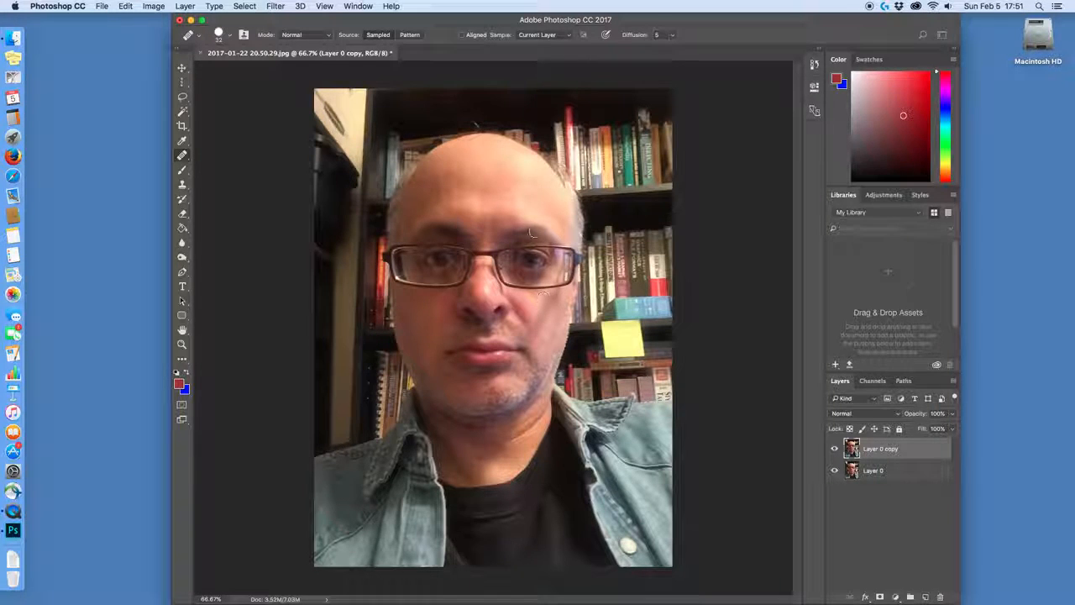
Retouch the cheek below the right-hand lens and the chin with the Healing Brush, sampling clean skin from the forehead
click(497, 179)
click(500, 157)
click(552, 296)
click(551, 297)
drag(552, 297, 532, 333)
click(555, 295)
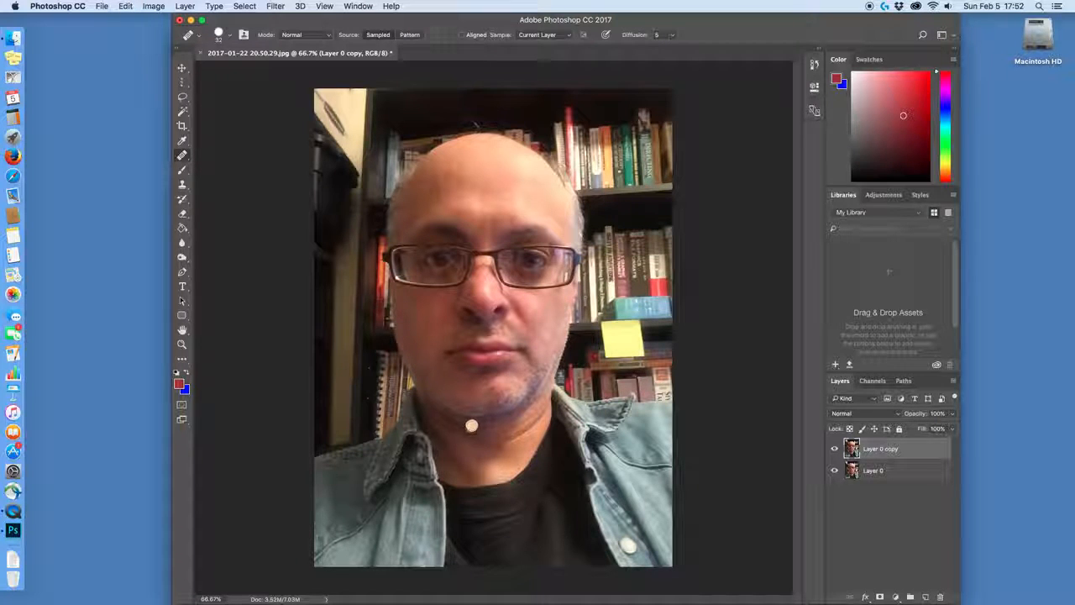
drag(468, 427, 501, 382)
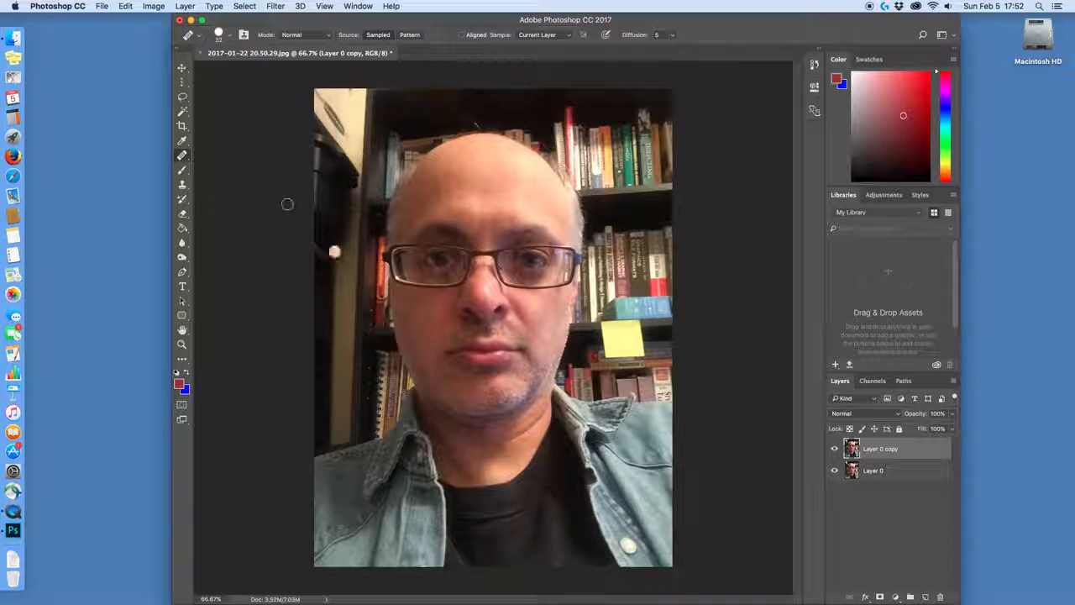
Outline the middle of the forehead with the Patch tool and patch it with the neighbouring forehead skin
click(183, 156)
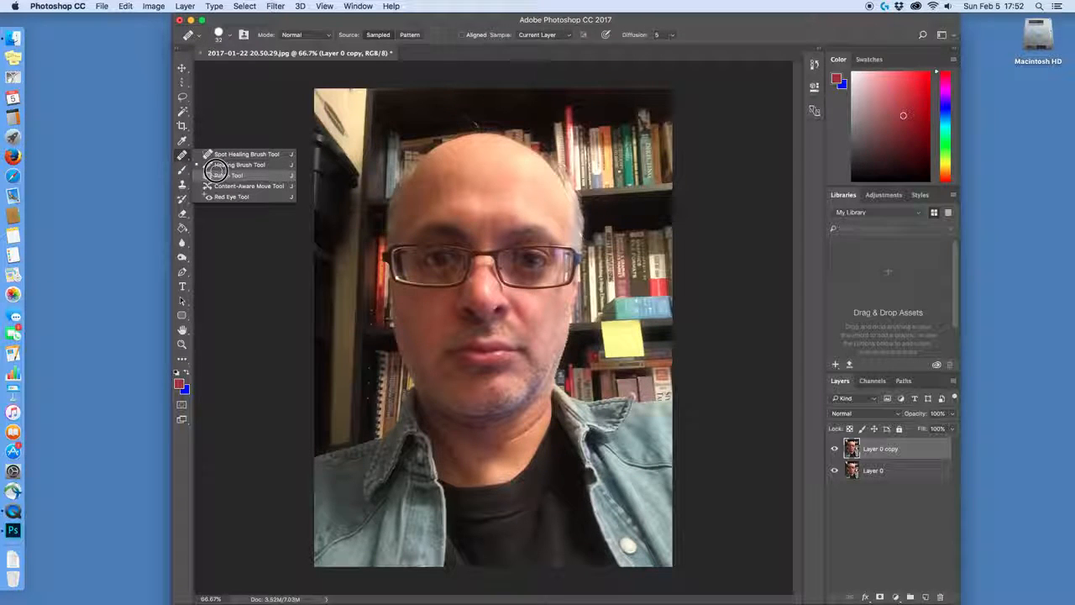
click(217, 174)
mouse_move(487, 177)
mouse_down()
mouse_move(444, 181)
mouse_move(445, 212)
mouse_move(515, 204)
mouse_move(500, 178)
mouse_move(478, 172)
mouse_move(484, 192)
mouse_move(500, 191)
mouse_move(510, 152)
mouse_up()
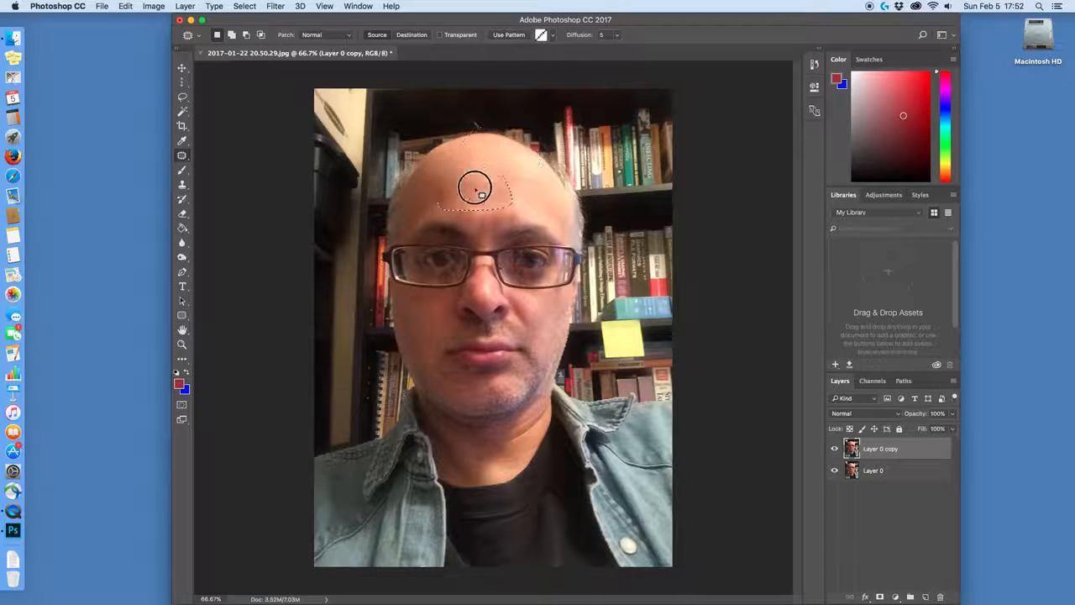
drag(427, 225, 472, 256)
mouse_move(480, 193)
mouse_down()
mouse_move(456, 180)
mouse_move(522, 193)
mouse_up()
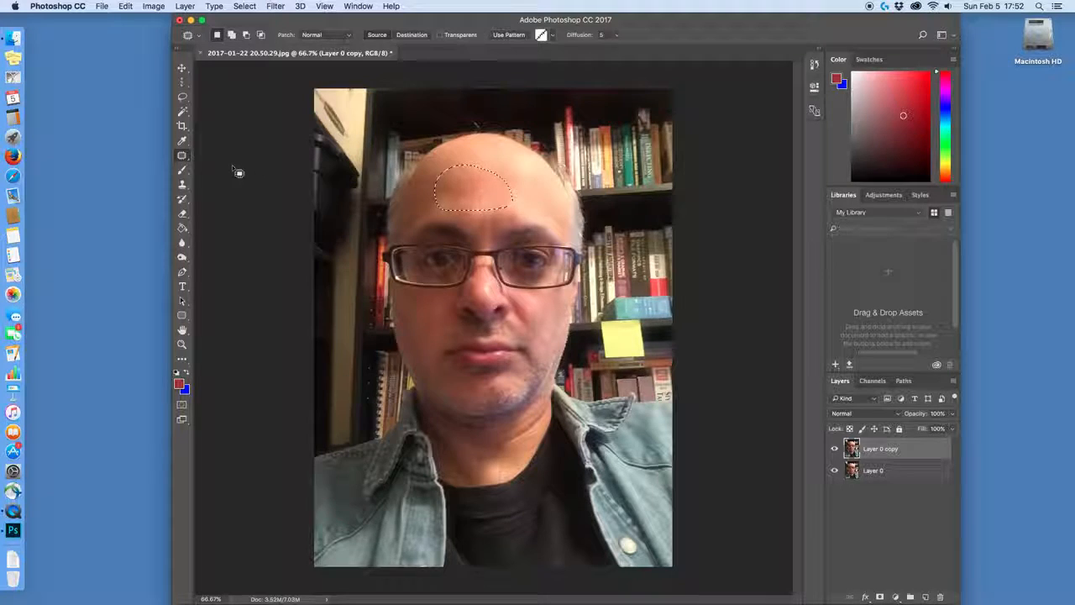
View the other healing tools and clear the patch selection on the forehead
click(183, 156)
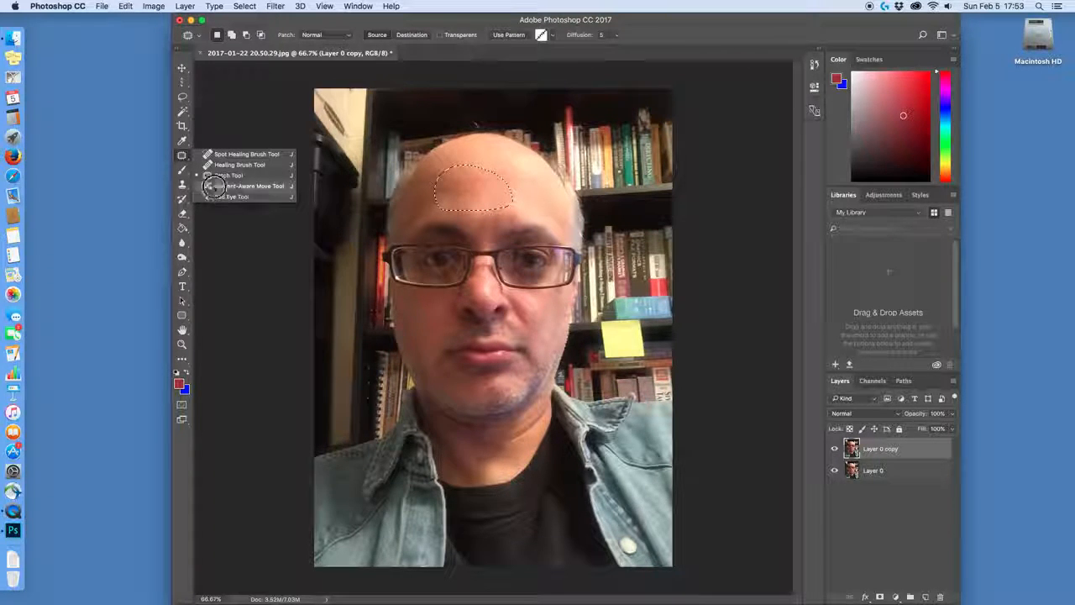
click(184, 158)
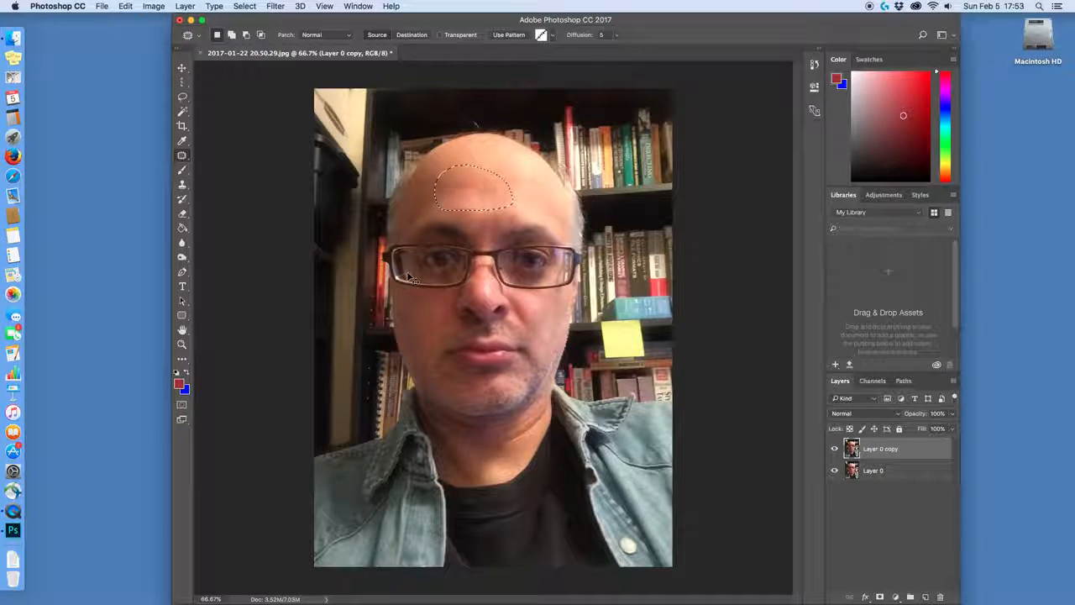
key(super+z)
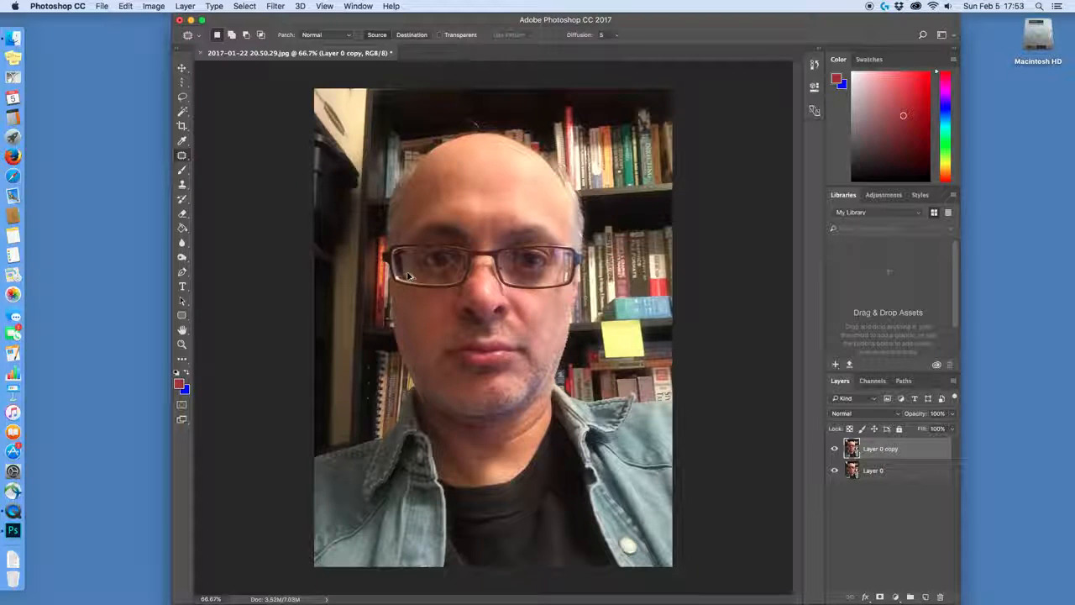
Set the Brush tool's foreground color to bright red, fd030a
click(183, 171)
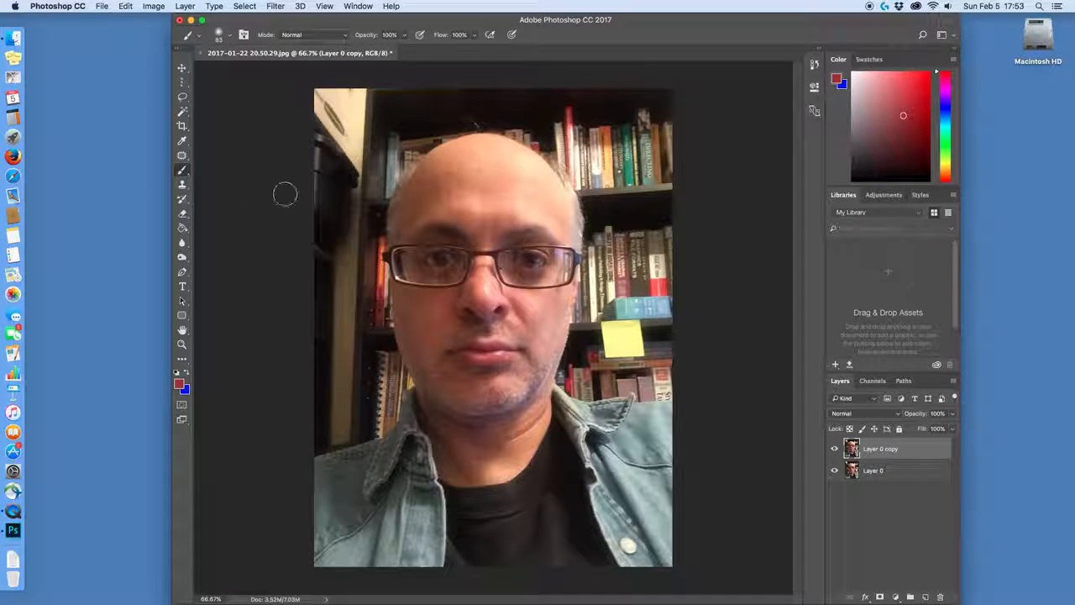
click(180, 385)
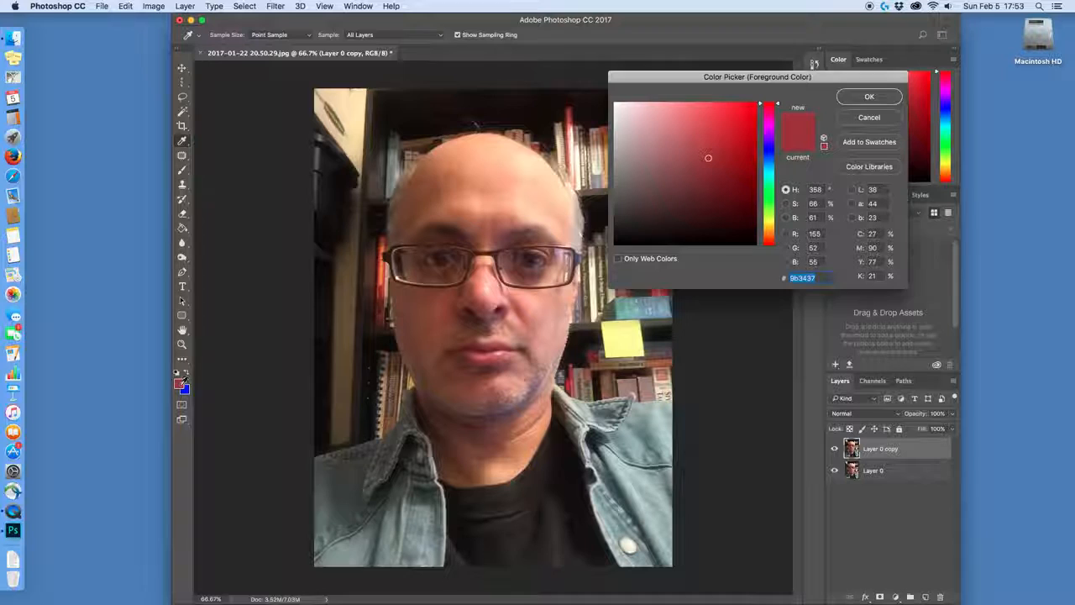
drag(710, 159, 755, 103)
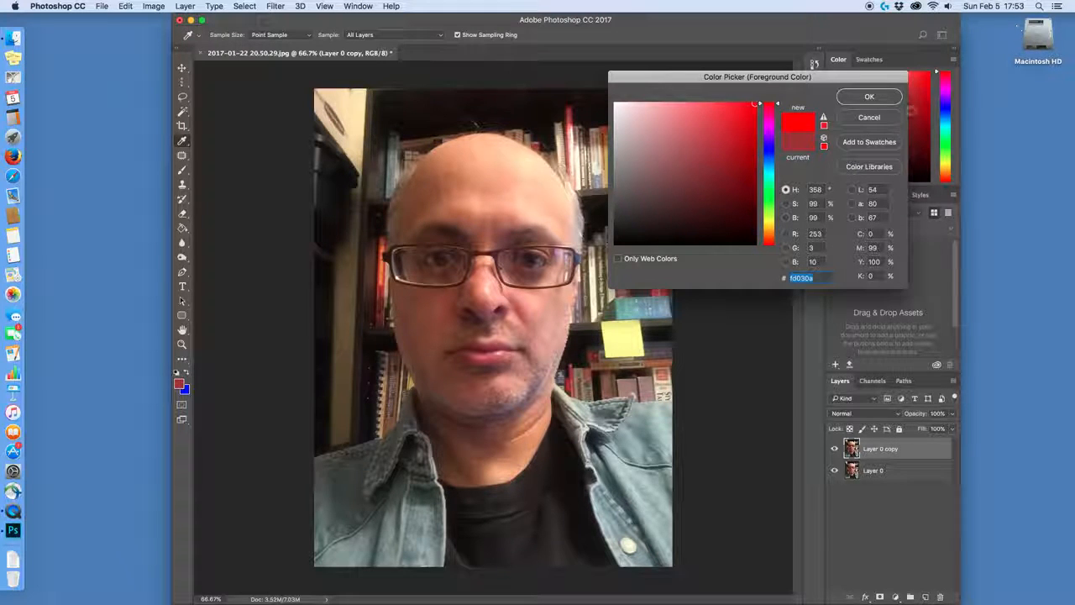
click(870, 98)
key(b)
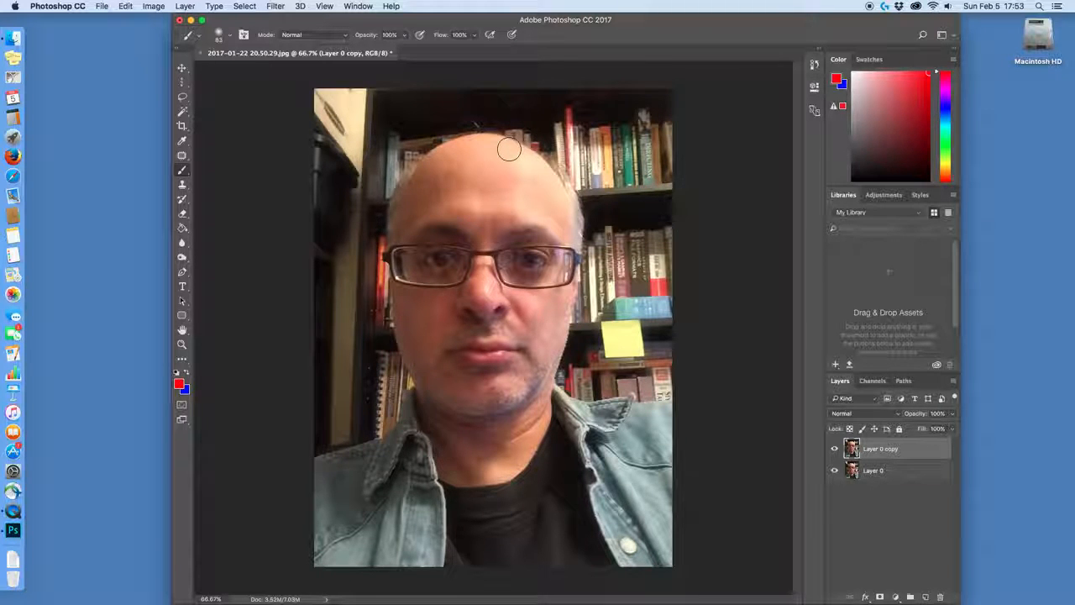
Paint a red lightning bolt from the forehead to the chin, then swap colors and paint a blue bolt overlapping its right side
click(509, 150)
mouse_move(509, 149)
mouse_down()
mouse_move(472, 225)
mouse_move(511, 223)
mouse_move(466, 410)
mouse_move(538, 257)
mouse_move(532, 225)
mouse_move(497, 211)
mouse_move(523, 153)
mouse_move(511, 149)
mouse_move(493, 211)
mouse_move(519, 240)
mouse_move(506, 294)
mouse_up()
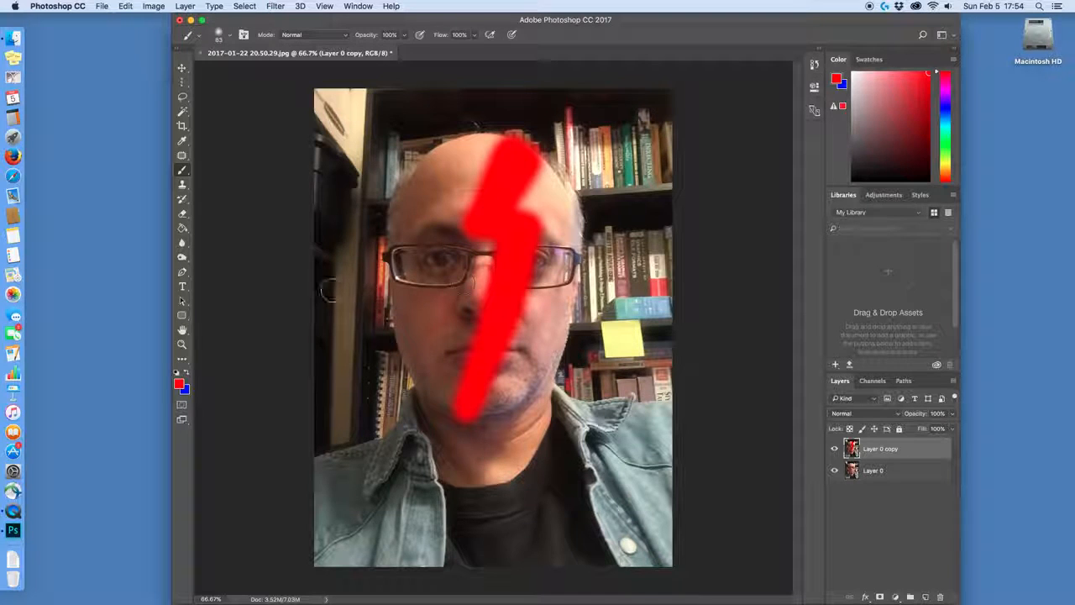
click(186, 375)
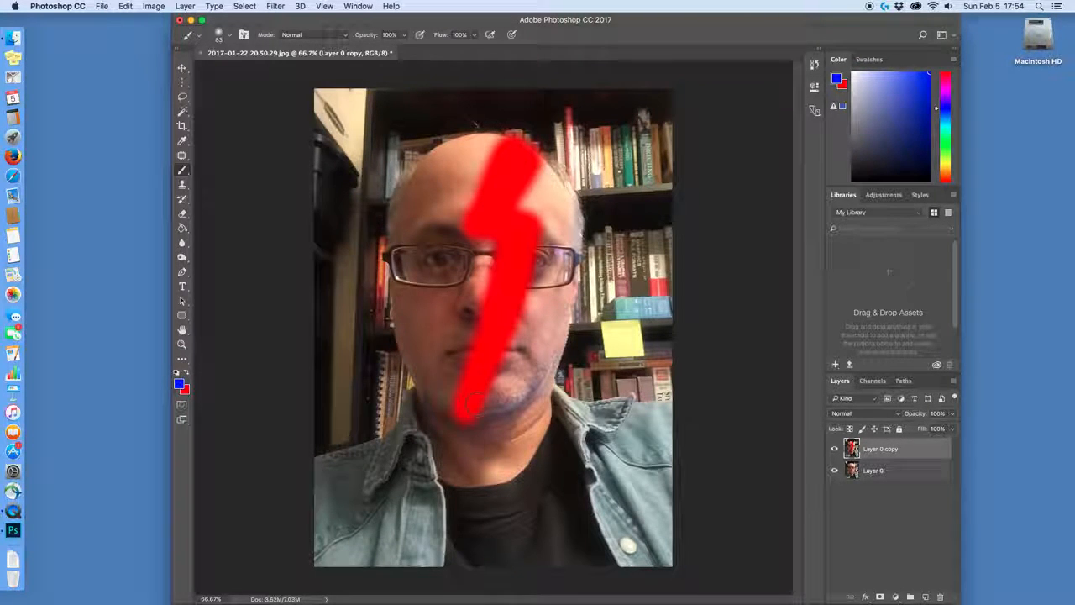
mouse_move(471, 409)
mouse_down()
mouse_move(542, 225)
mouse_move(513, 212)
mouse_move(525, 194)
mouse_up()
mouse_move(539, 166)
mouse_down()
mouse_move(523, 156)
mouse_move(499, 211)
mouse_move(545, 217)
mouse_up()
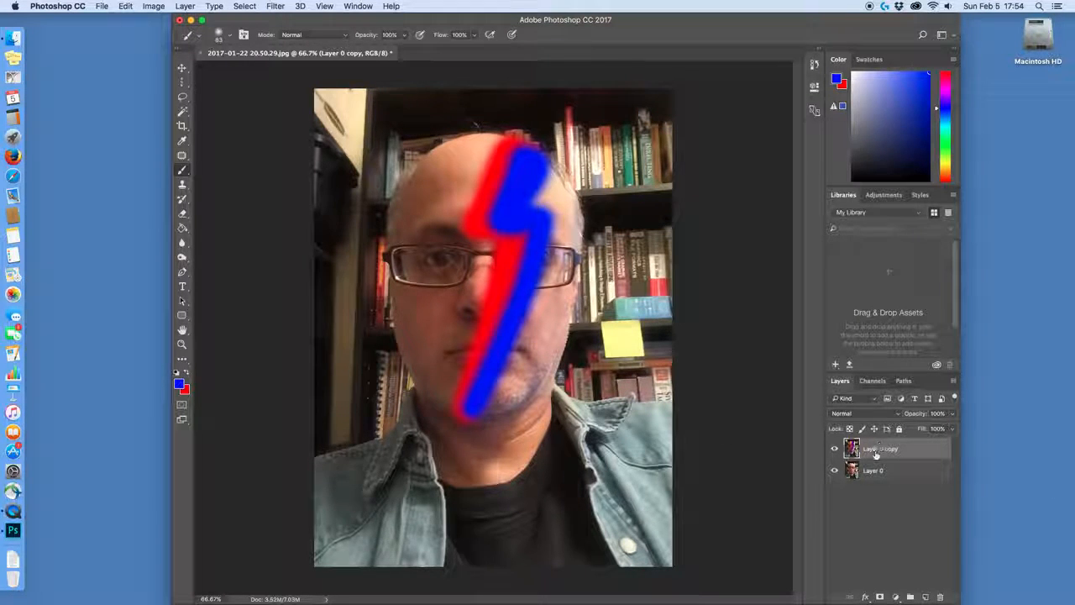
Lower the opacity of Layer 0 copy to 77% and erase its bolt over the right-hand eye and the nose
click(954, 418)
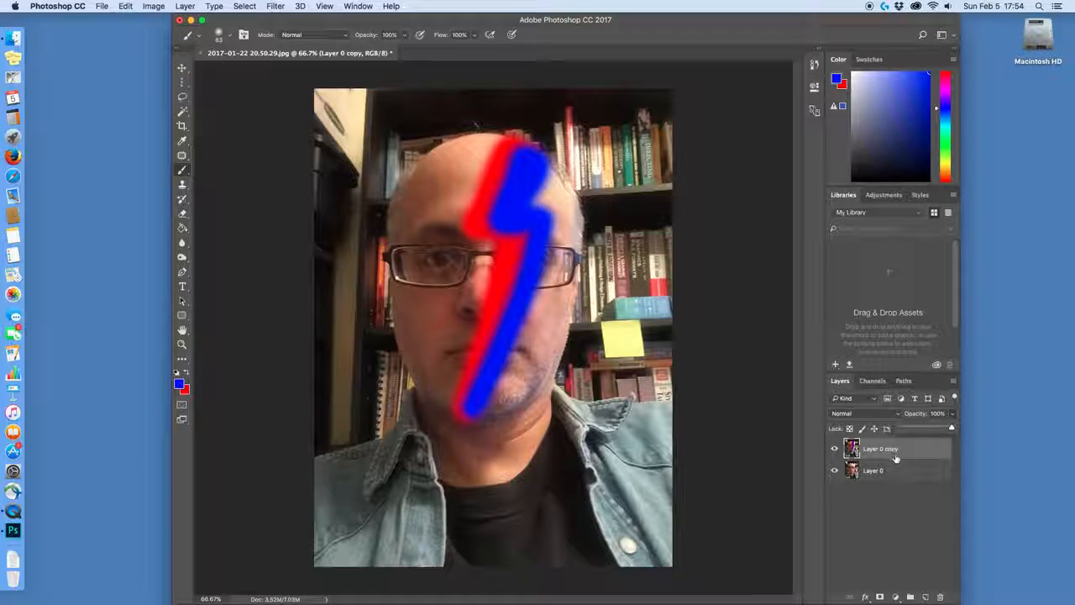
mouse_move(952, 429)
mouse_down()
mouse_move(897, 439)
mouse_move(940, 446)
mouse_up()
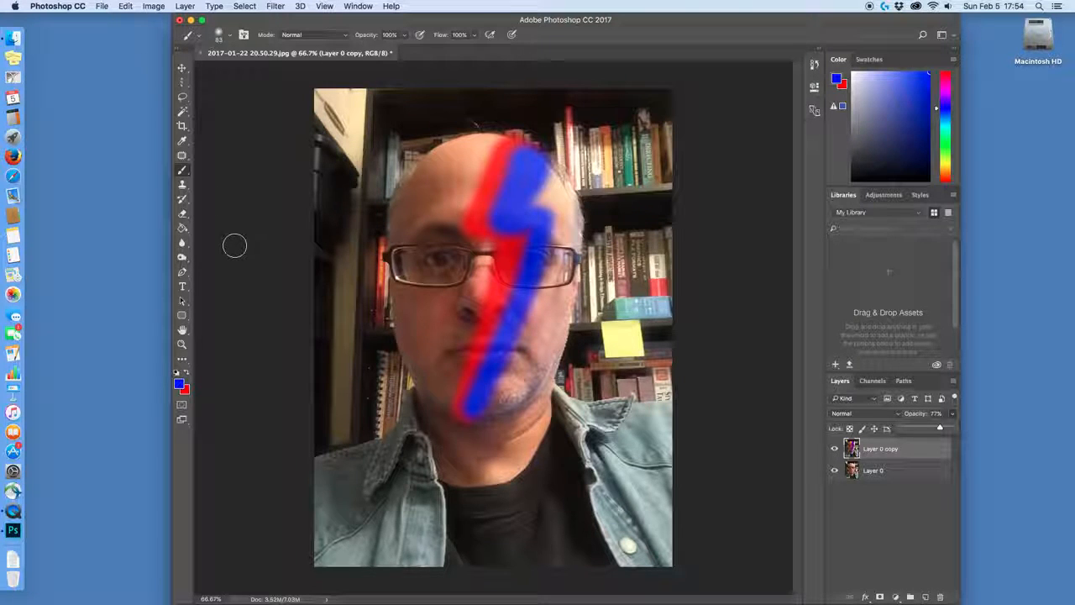
click(184, 215)
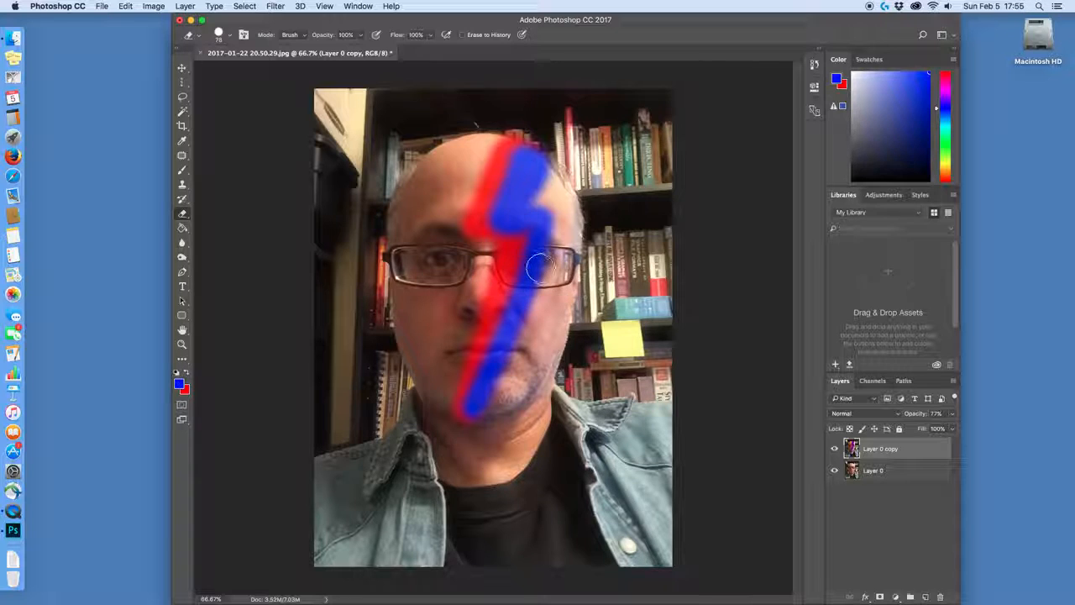
key(bracketright)
key(bracketright)
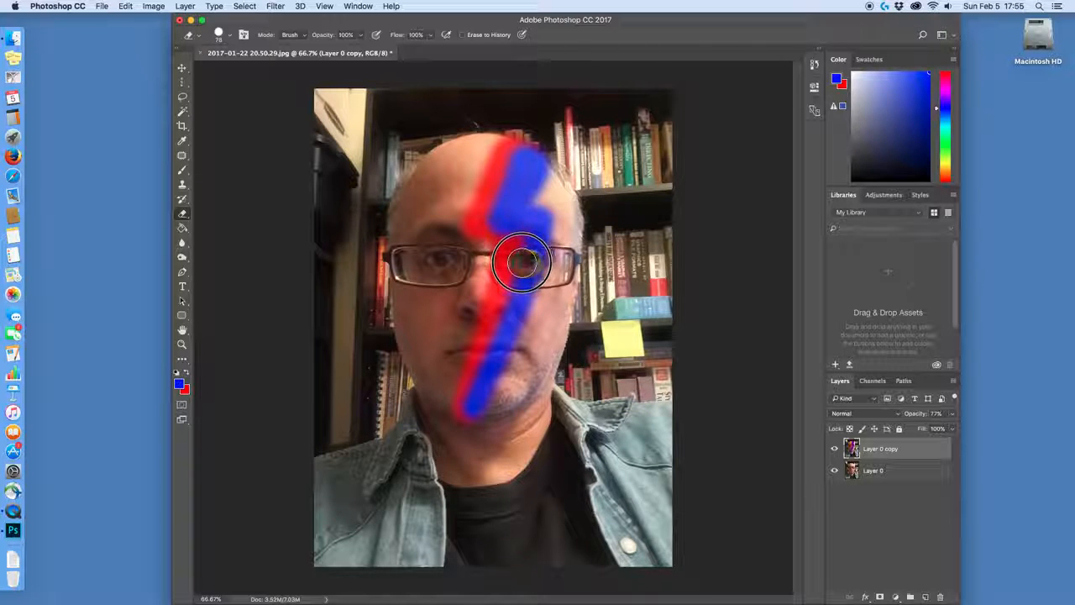
mouse_move(542, 264)
mouse_down()
mouse_move(505, 263)
mouse_move(562, 264)
mouse_move(513, 262)
mouse_move(497, 273)
mouse_move(499, 302)
mouse_move(477, 313)
mouse_move(480, 277)
mouse_move(494, 292)
mouse_move(498, 254)
mouse_up()
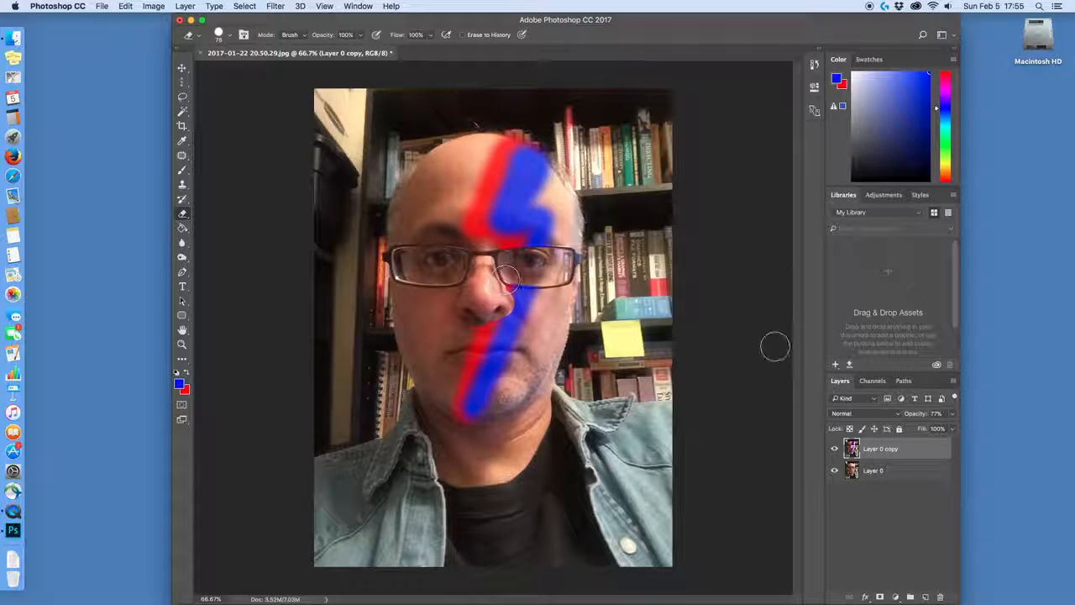
Erase the bolt over the mouth with Layer 0 temporarily hidden, and over the middle of the forehead with it shown
click(835, 470)
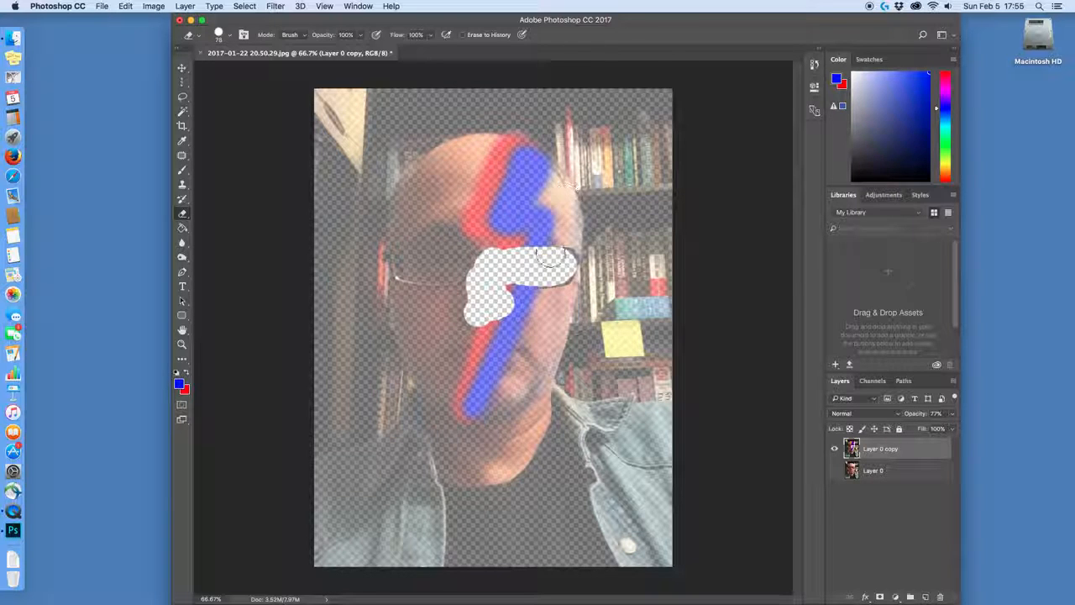
mouse_move(505, 349)
mouse_down()
mouse_move(450, 353)
mouse_move(502, 347)
mouse_up()
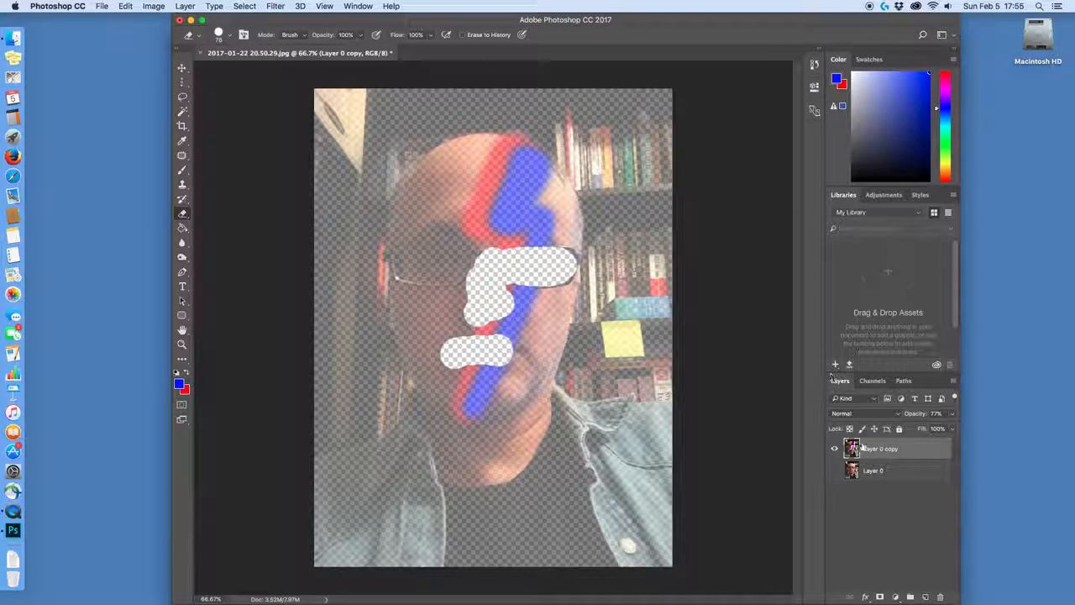
click(835, 471)
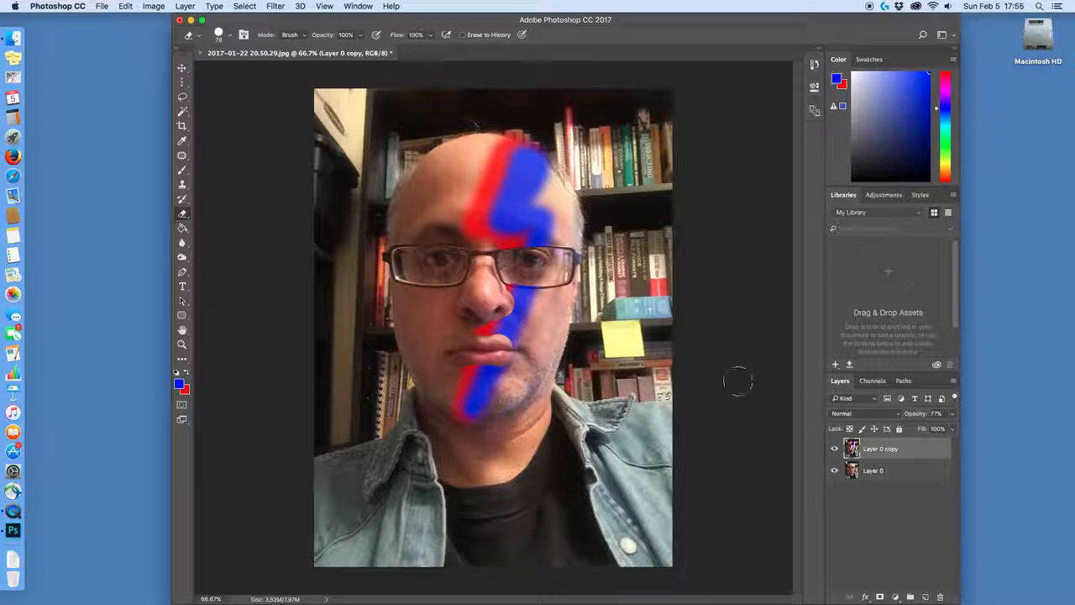
mouse_move(492, 243)
mouse_down()
mouse_move(475, 214)
mouse_move(496, 190)
mouse_move(490, 206)
mouse_up()
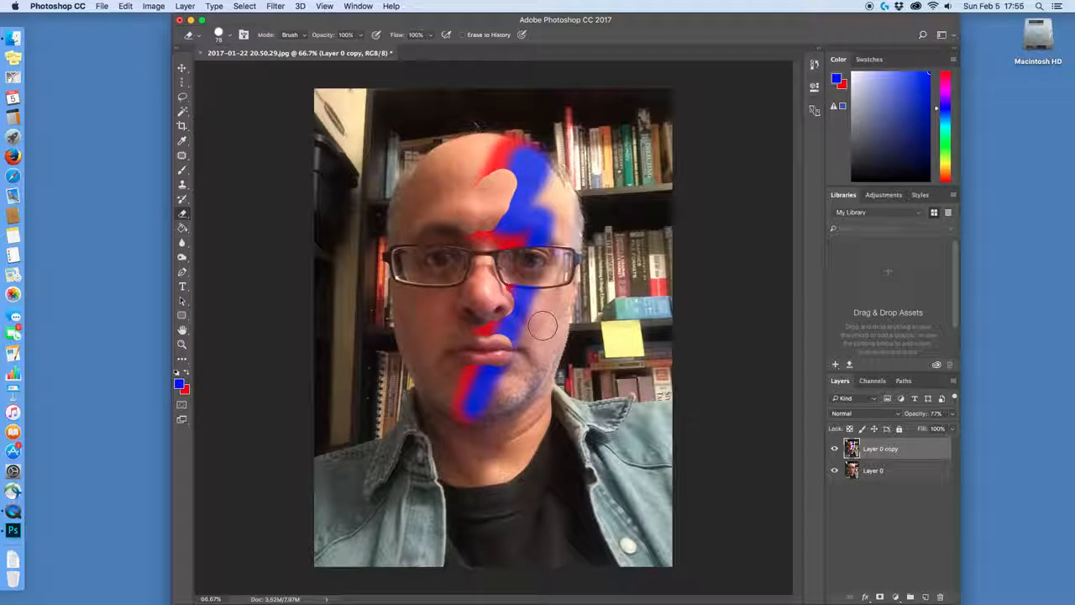
Undo all the erasing, the opacity change and the painted lightning bolt on Layer 0 copy
key(super+alt+z)
key(super+alt+z)
key(super+alt+z)
key(super+alt+z)
key(super+alt+z)
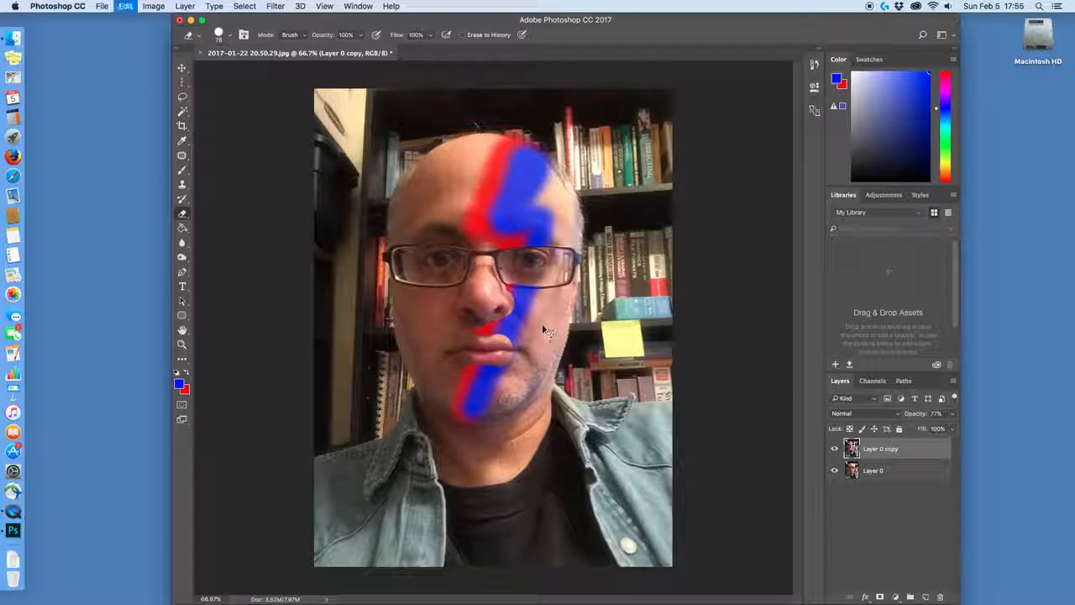
key(super+alt+z)
key(super+alt+z)
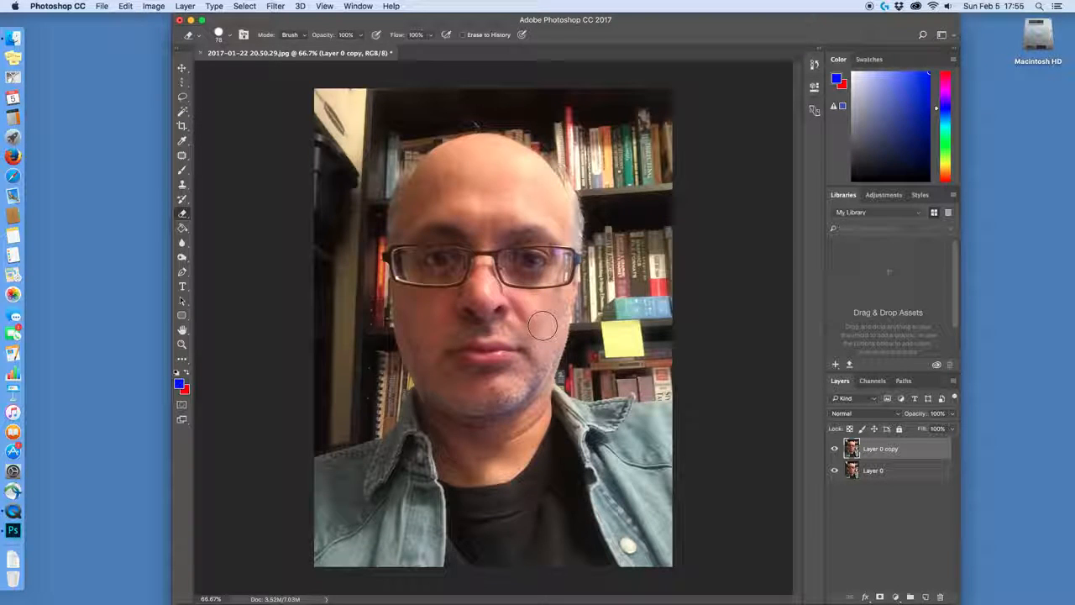
Draw a thick blue horizontal band across the forehead with the Pencil tool
click(183, 203)
click(226, 193)
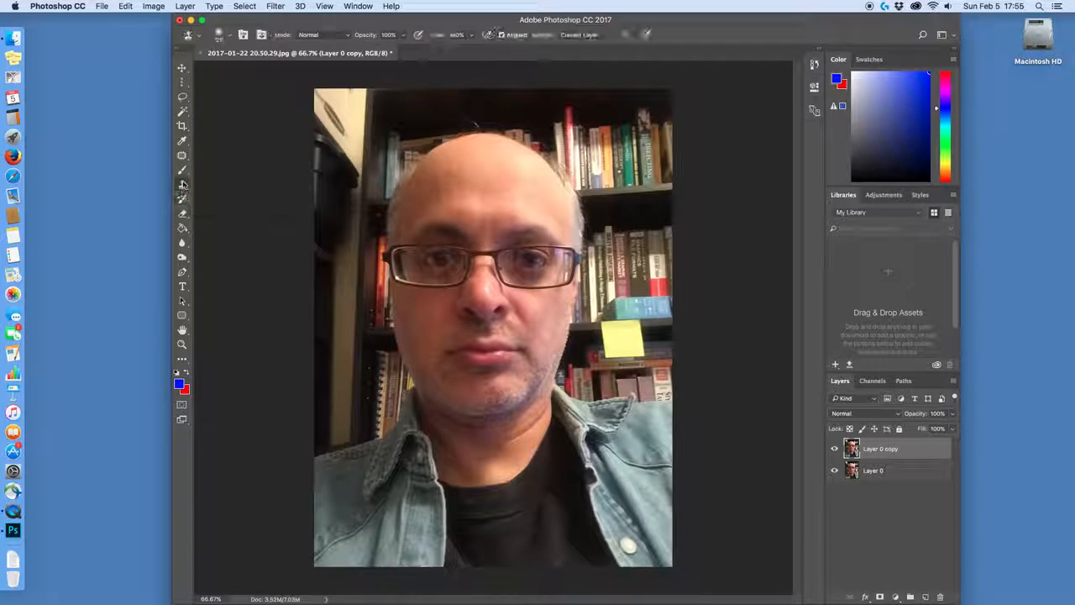
click(186, 175)
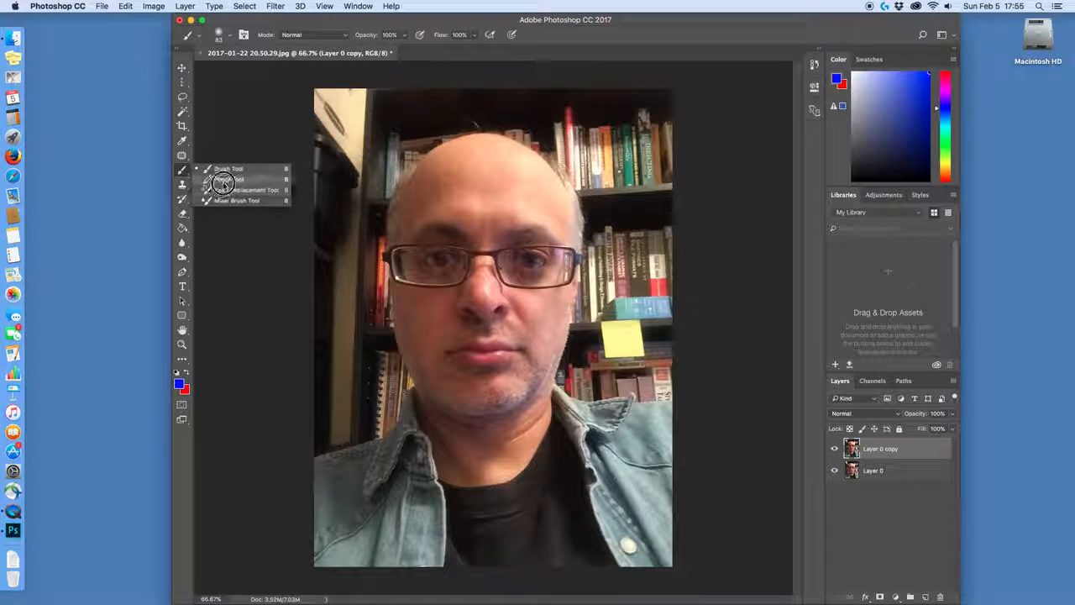
click(223, 180)
drag(371, 205, 620, 204)
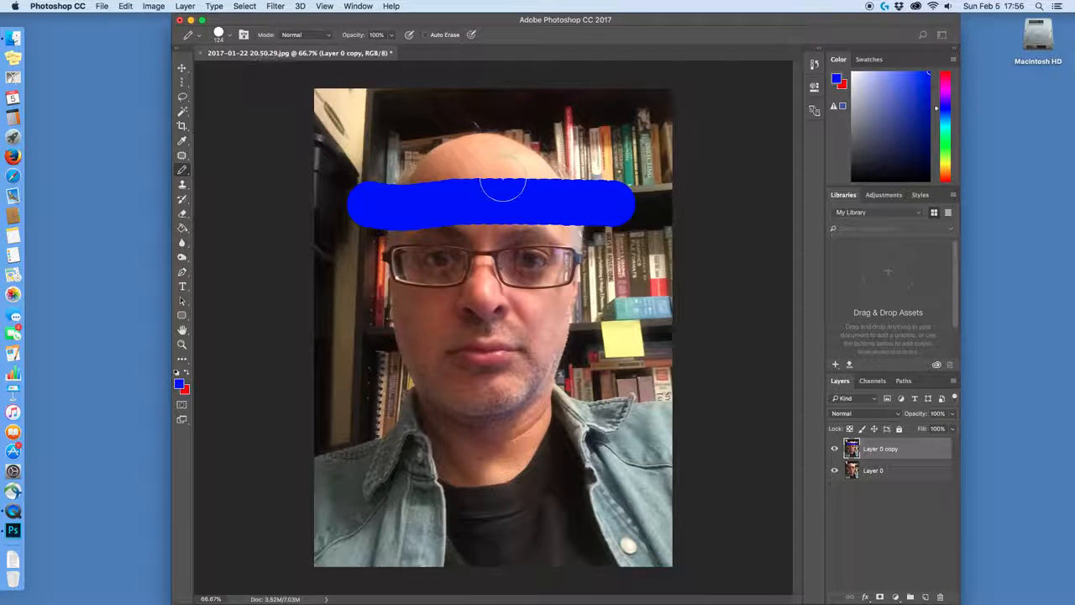
Reduce the pencil size to 39 px and draw several blue strokes across the face and neck
click(225, 36)
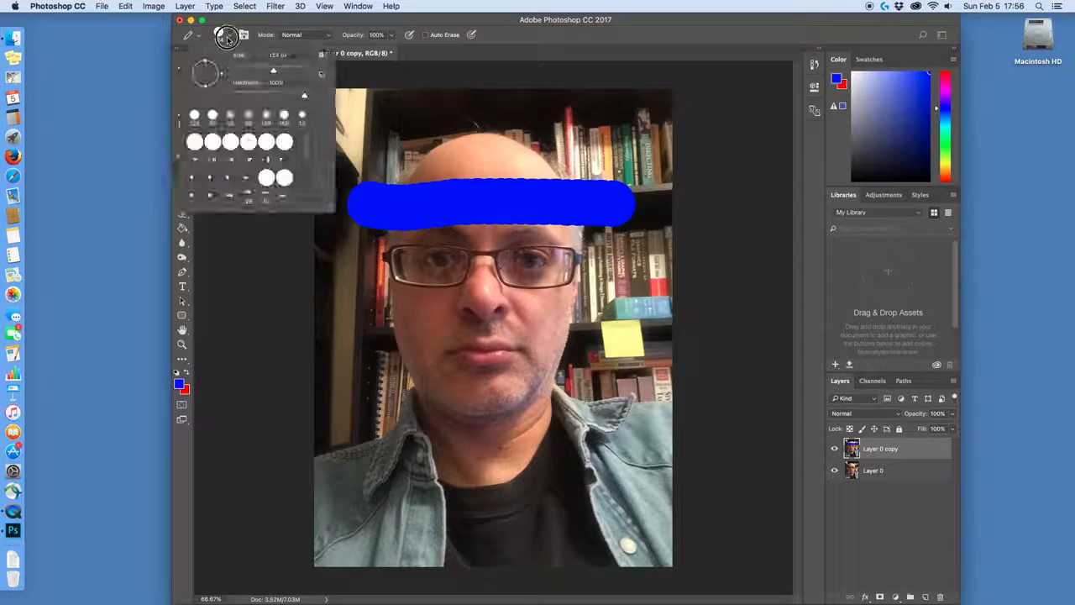
drag(270, 76, 248, 75)
drag(406, 298, 625, 412)
drag(471, 464, 595, 327)
mouse_move(422, 343)
mouse_down()
mouse_move(415, 399)
mouse_move(440, 395)
mouse_up()
mouse_move(497, 316)
mouse_down()
mouse_move(531, 285)
mouse_move(576, 274)
mouse_up()
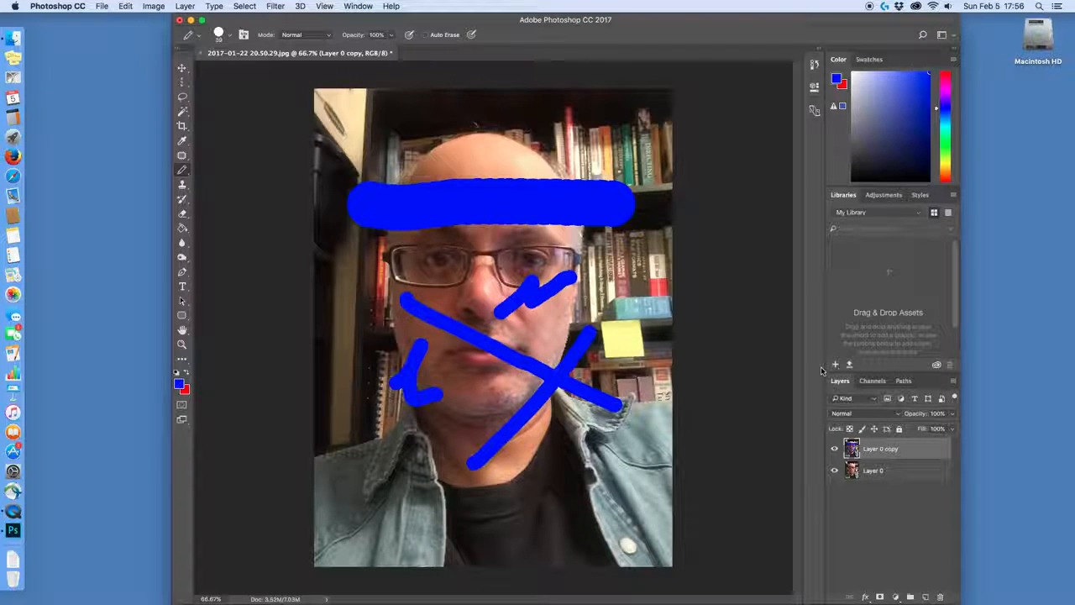
Undo all the blue pencil strokes on the portrait
key(super+alt+z)
key(super+alt+z)
key(super+alt+z)
key(super+alt+z)
key(super+alt+z)
key(super+alt+z)
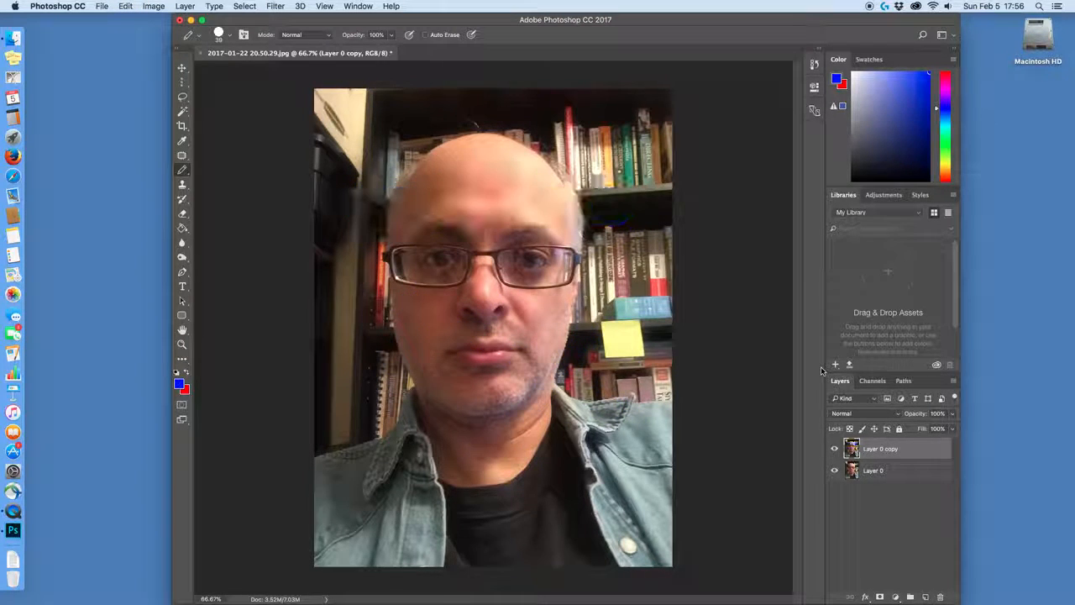
Clone the bookshelf over the cabinet and wall along the photo's left edge with the Clone Stamp tool
click(185, 187)
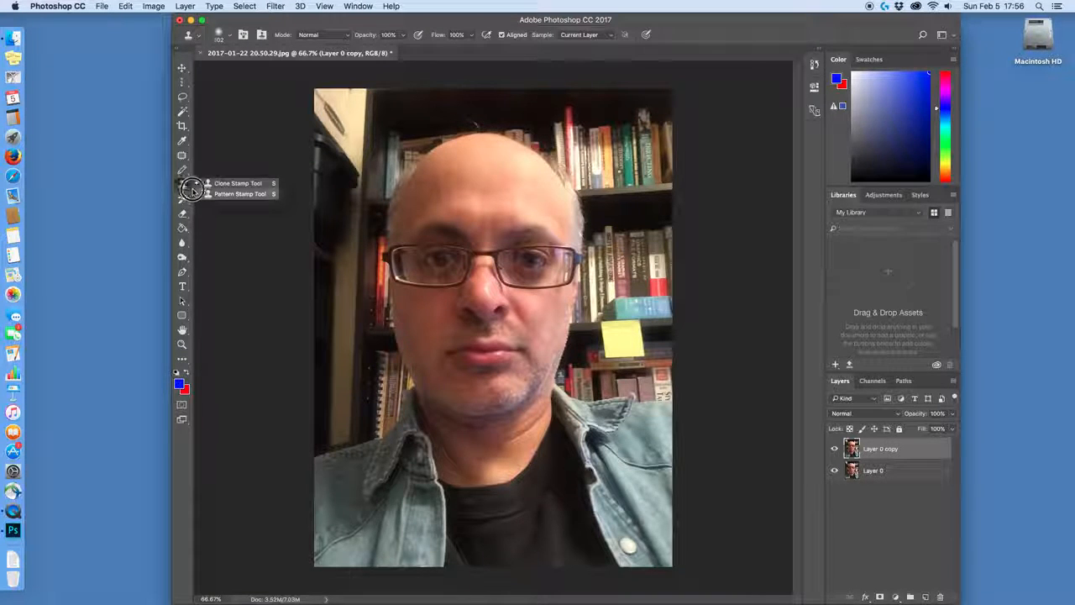
click(214, 183)
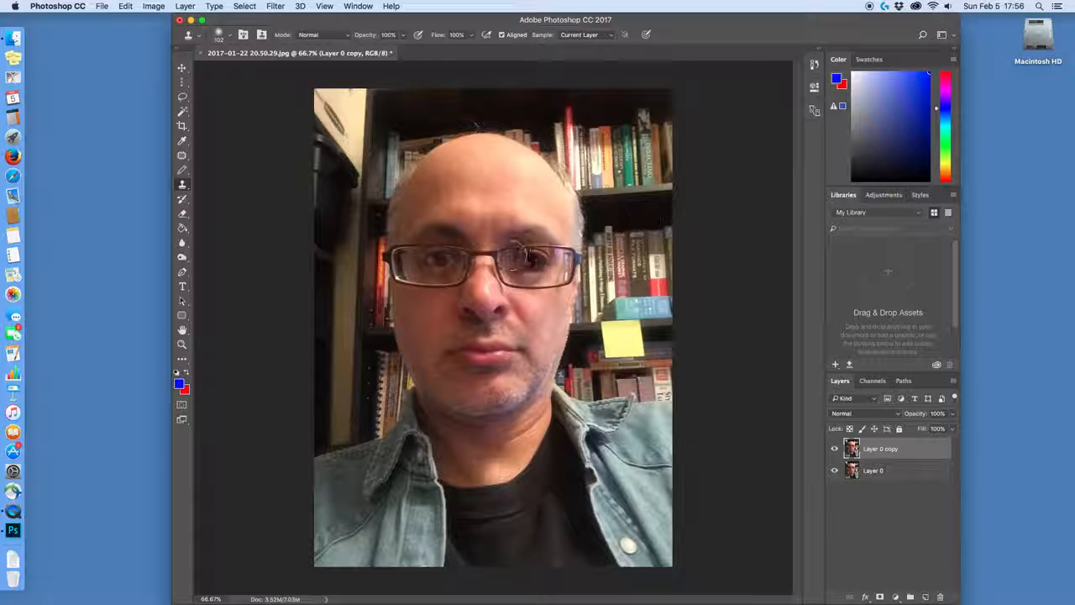
alt+click(373, 109)
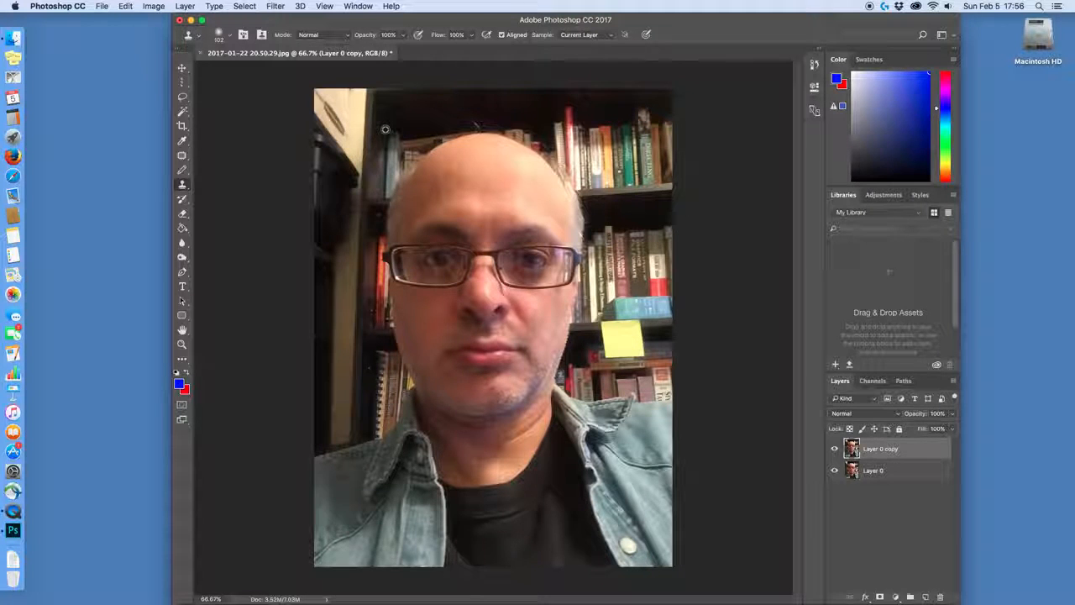
drag(385, 129, 361, 124)
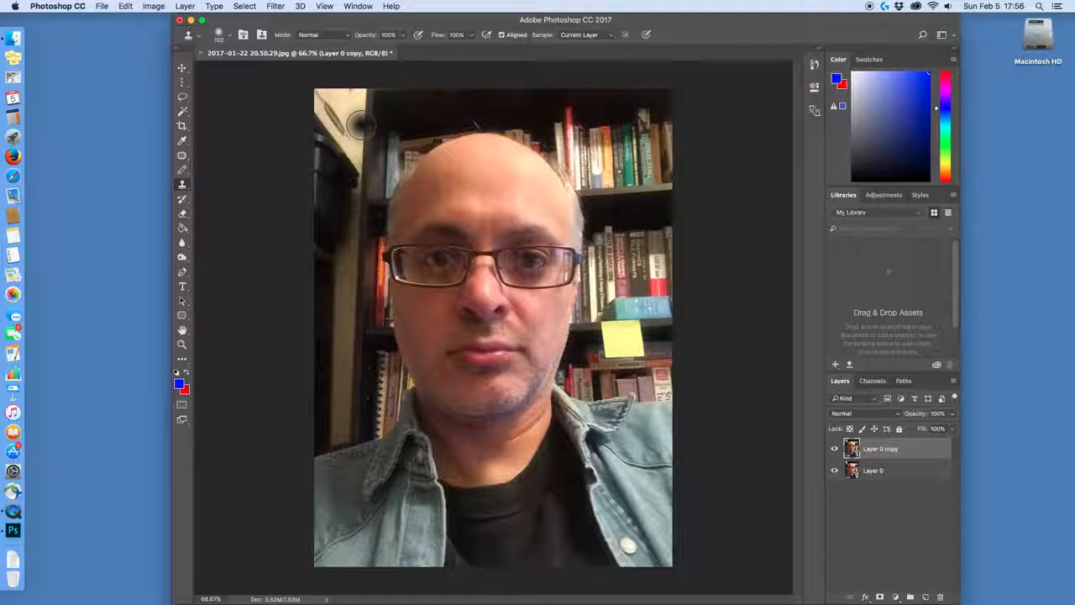
mouse_move(360, 124)
mouse_down()
mouse_move(357, 243)
mouse_move(353, 96)
mouse_move(357, 107)
mouse_move(366, 85)
mouse_move(326, 151)
mouse_move(337, 96)
mouse_move(325, 143)
mouse_move(316, 94)
mouse_move(358, 204)
mouse_move(361, 275)
mouse_move(356, 340)
mouse_move(349, 226)
mouse_move(324, 294)
mouse_move(312, 269)
mouse_move(310, 227)
mouse_move(330, 220)
mouse_move(322, 131)
mouse_move(320, 216)
mouse_move(330, 155)
mouse_move(354, 384)
mouse_move(347, 267)
mouse_move(334, 431)
mouse_move(343, 359)
mouse_move(344, 422)
mouse_move(340, 384)
mouse_move(333, 417)
mouse_move(340, 358)
mouse_move(335, 342)
mouse_move(337, 390)
mouse_move(326, 328)
mouse_move(311, 433)
mouse_move(341, 335)
mouse_up()
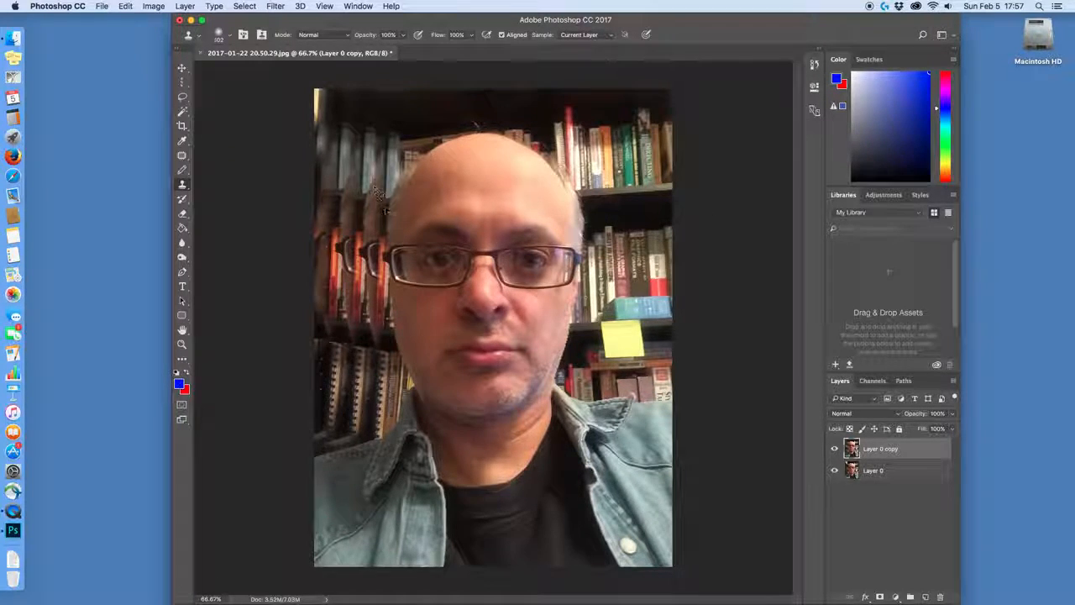
Undo all the Clone Stamp strokes along the photo's left edge
key(super+z)
key(super+z)
key(super+z)
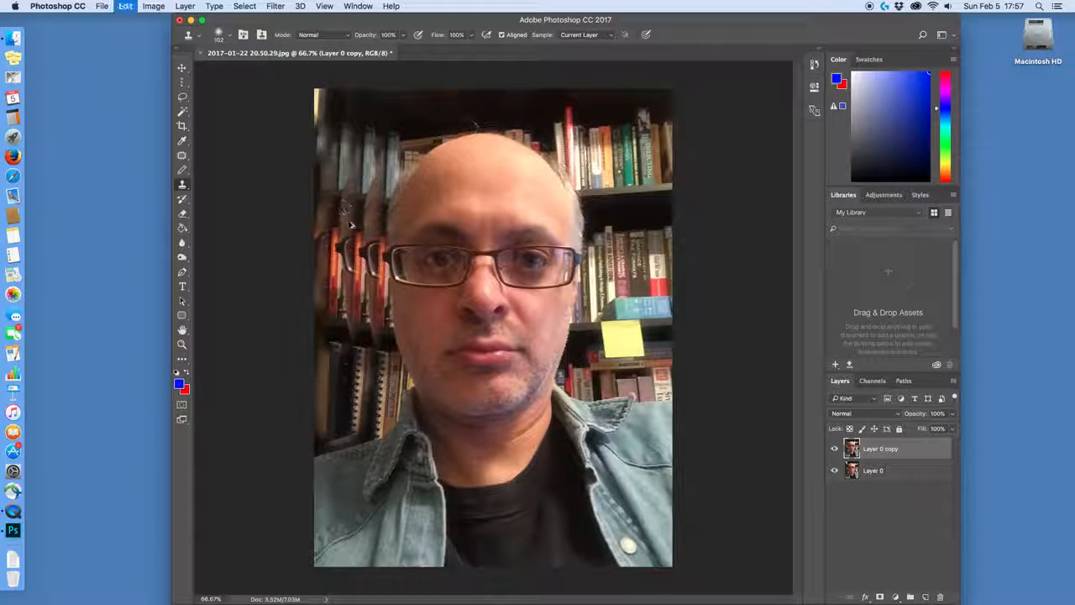
key(super+alt+z)
key(super+alt+z)
key(super+alt+z)
key(super+alt+z)
key(super+alt+z)
key(super+alt+z)
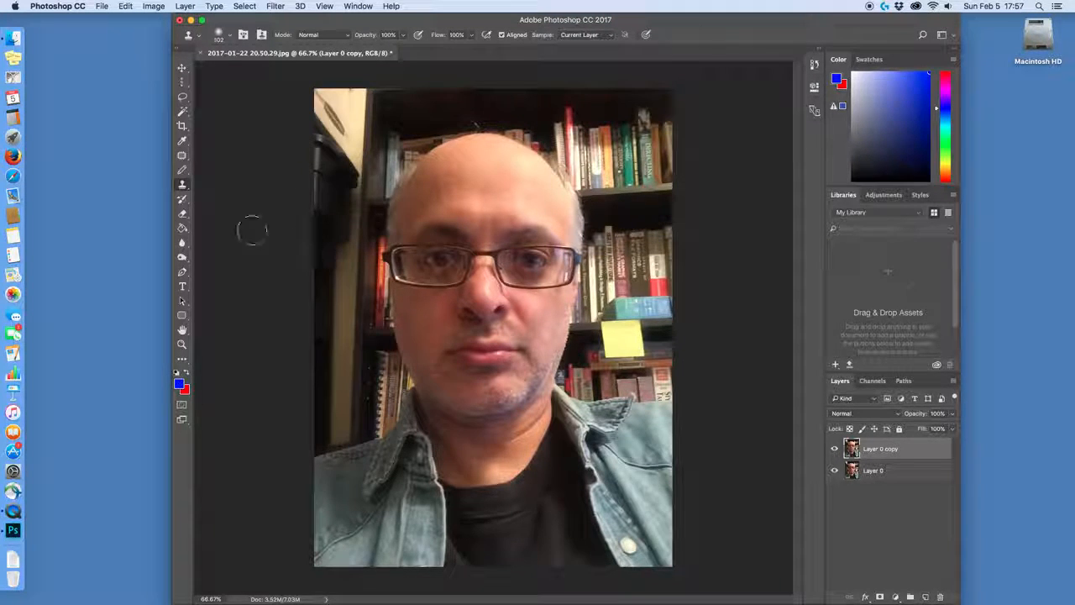
click(184, 186)
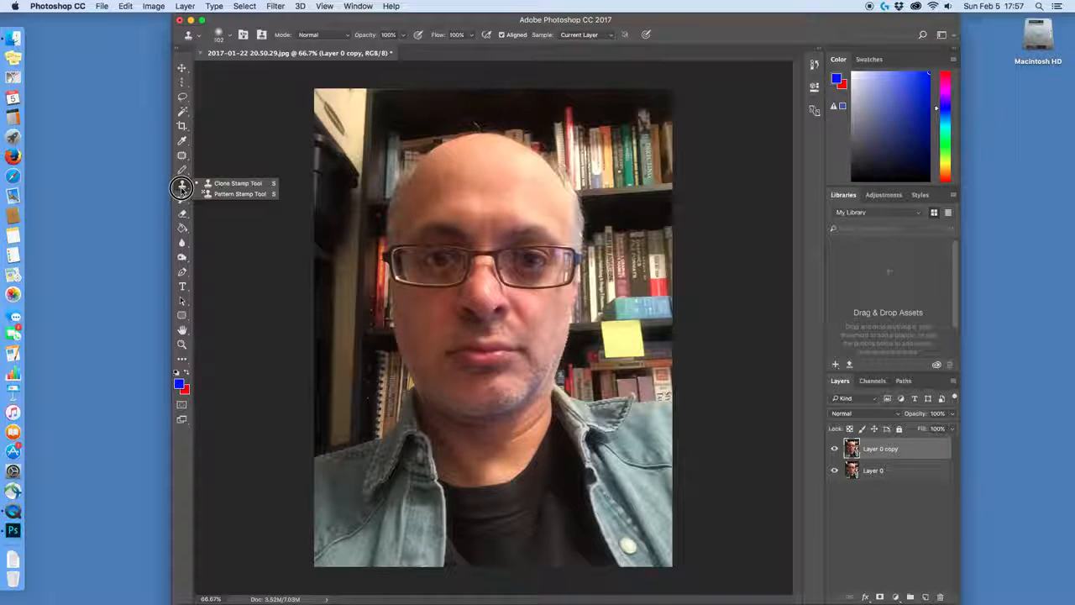
click(182, 186)
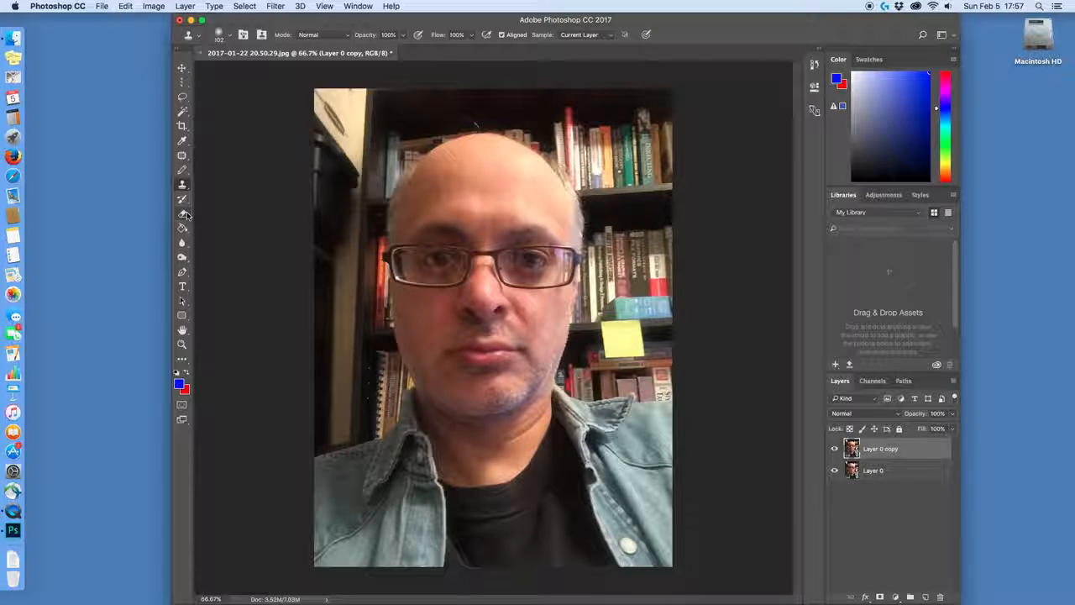
click(187, 218)
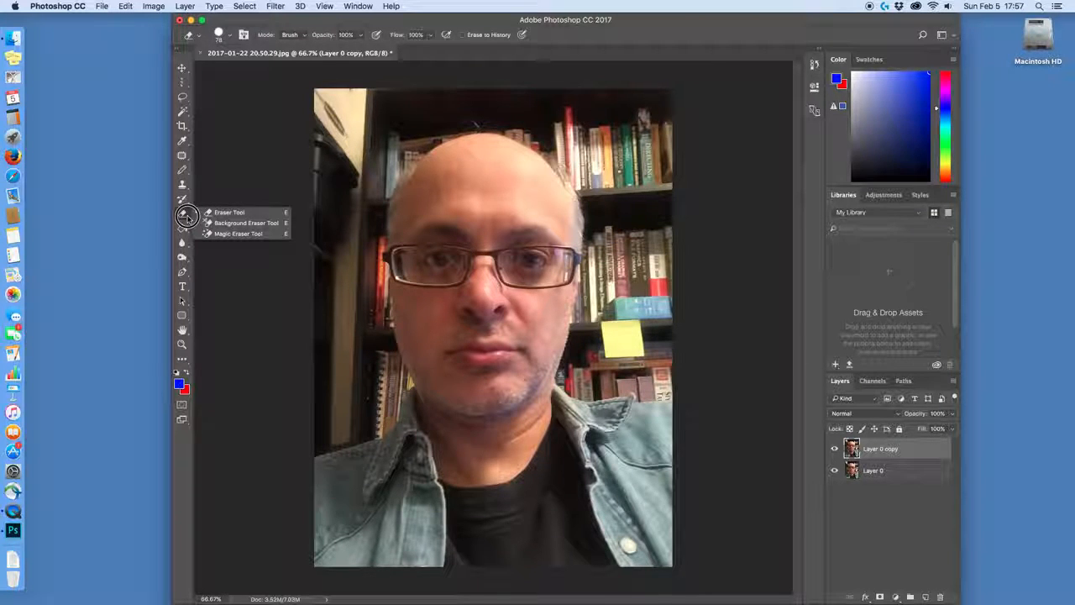
click(187, 217)
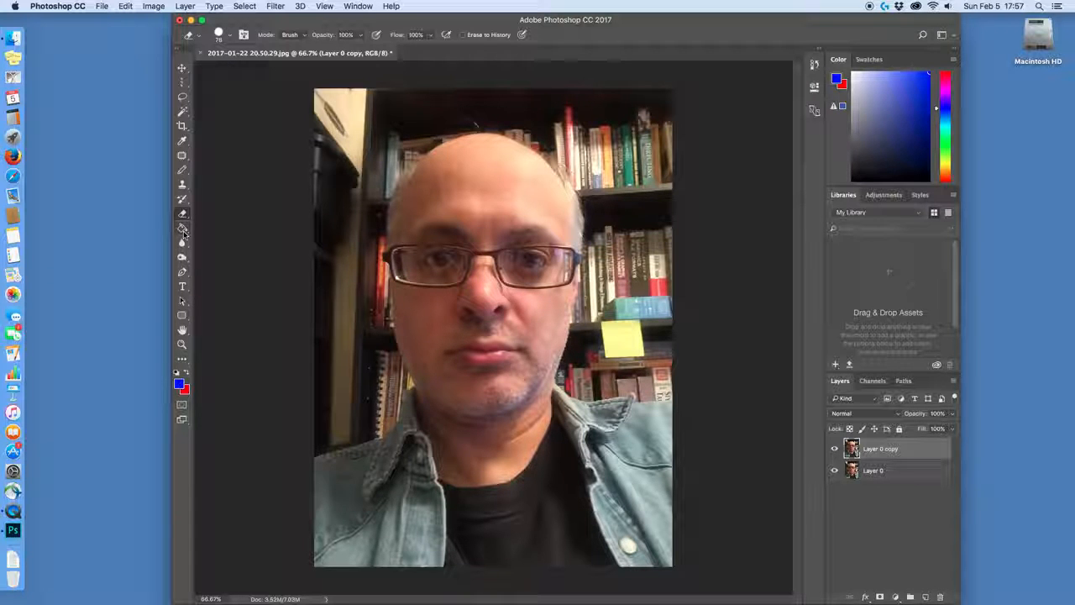
click(183, 232)
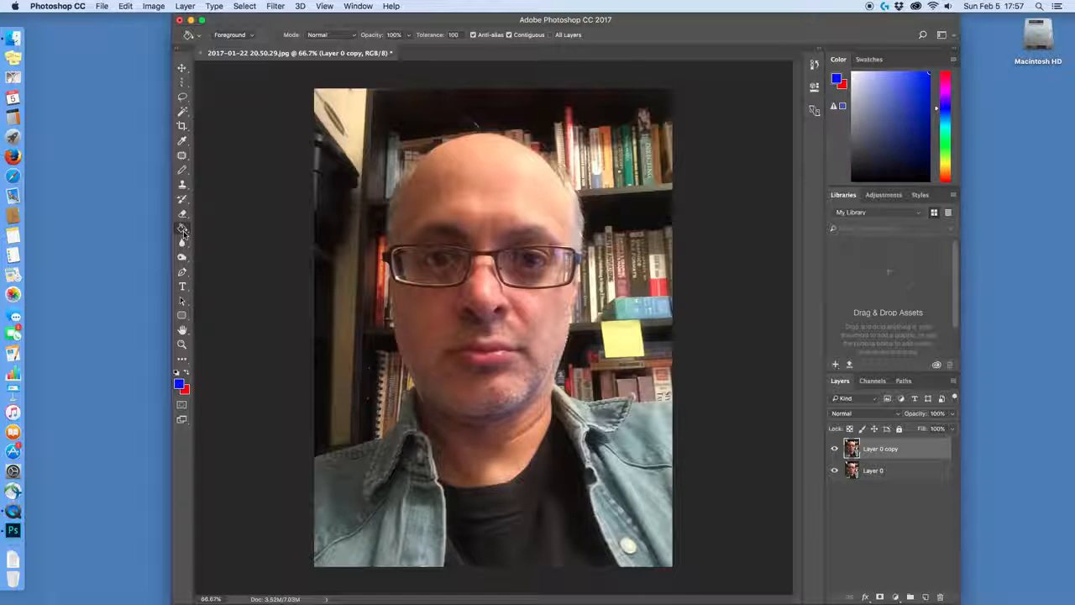
Lasso a small oval over the books just above the head, fill it with blue using the Paint Bucket, and undo the fill
click(181, 98)
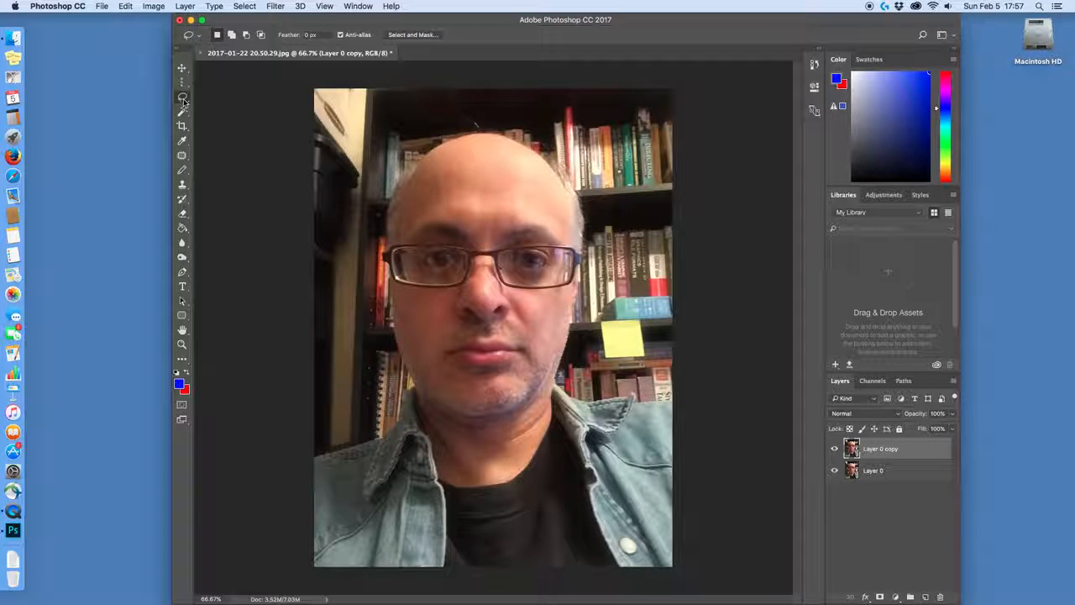
mouse_move(410, 116)
mouse_down()
mouse_move(450, 122)
mouse_move(405, 115)
mouse_up()
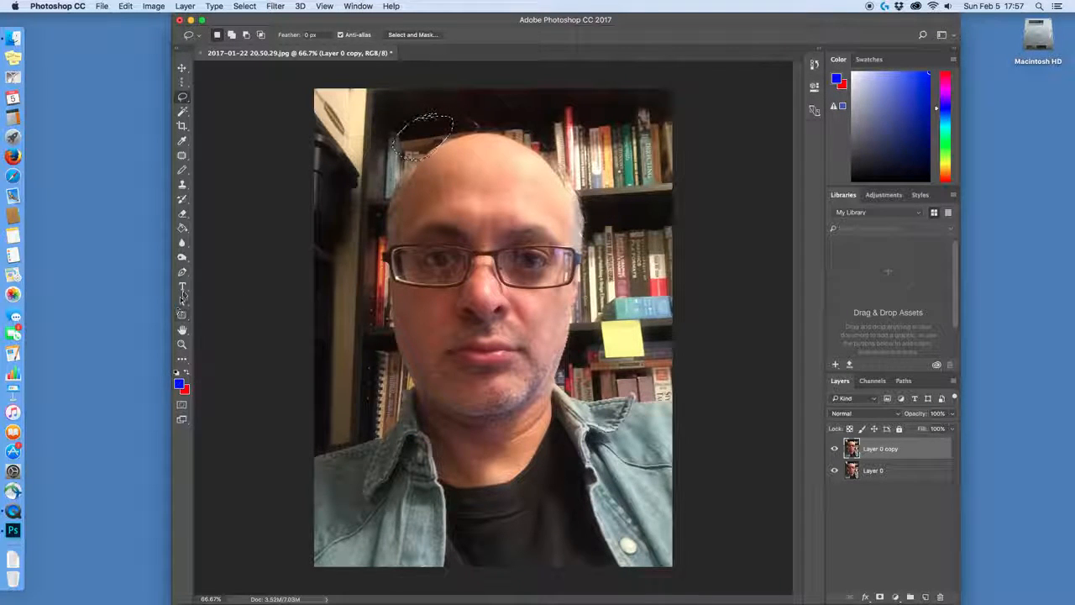
click(182, 228)
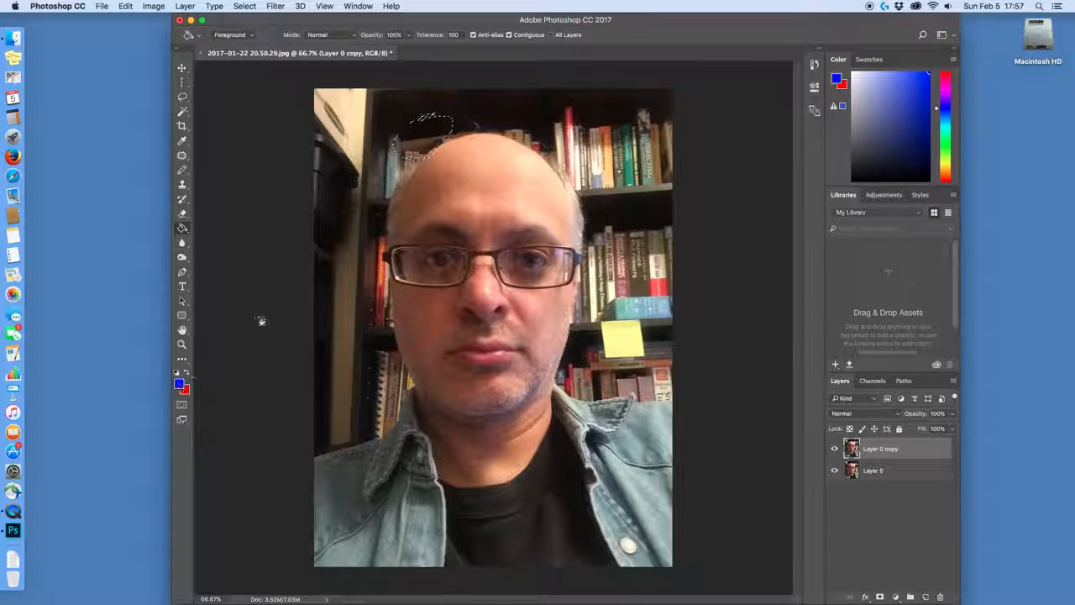
click(414, 141)
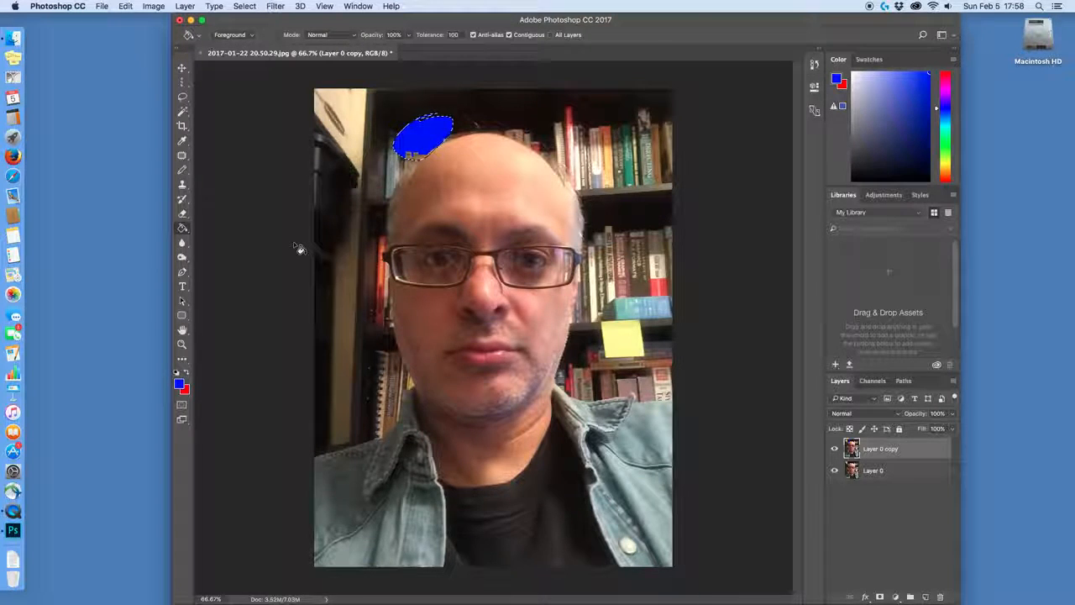
key(super+z)
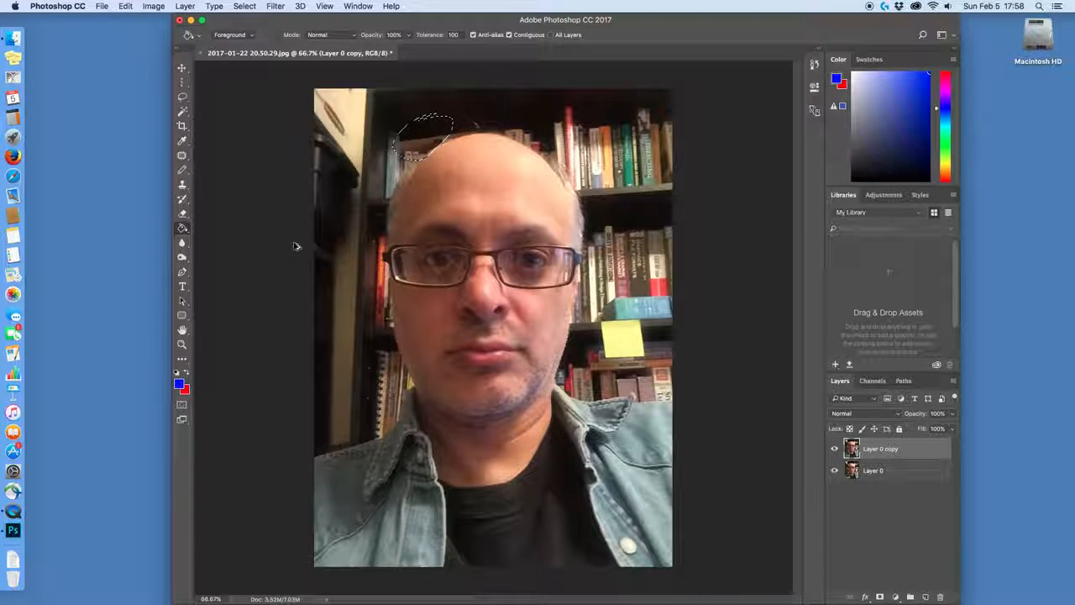
Blur a tall rectangular selection from forehead to cheek over the left side of the face at 100% strength, and undo it
click(184, 245)
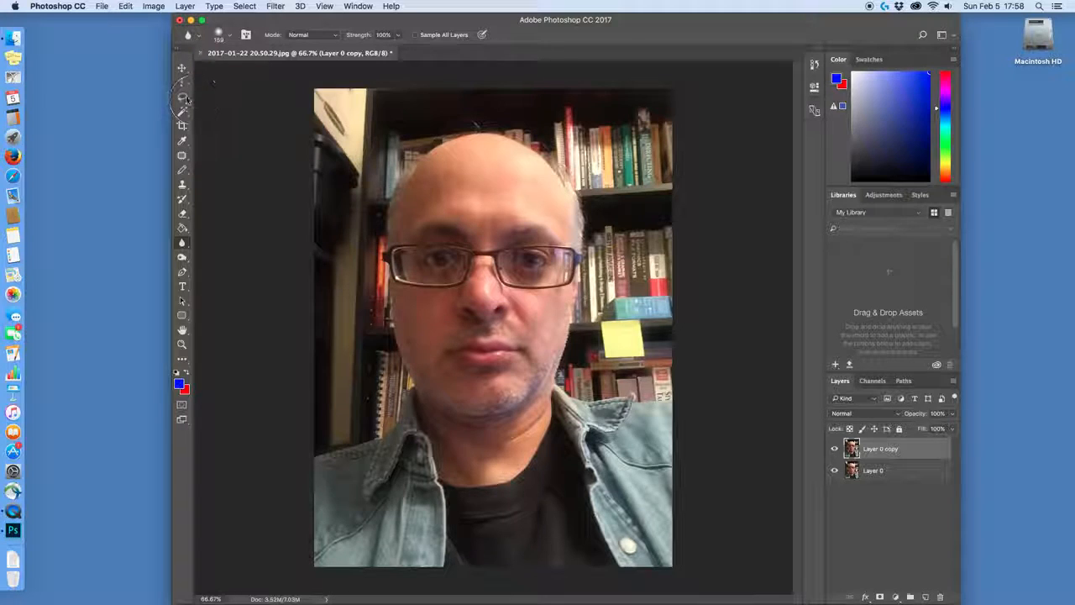
drag(184, 87, 216, 82)
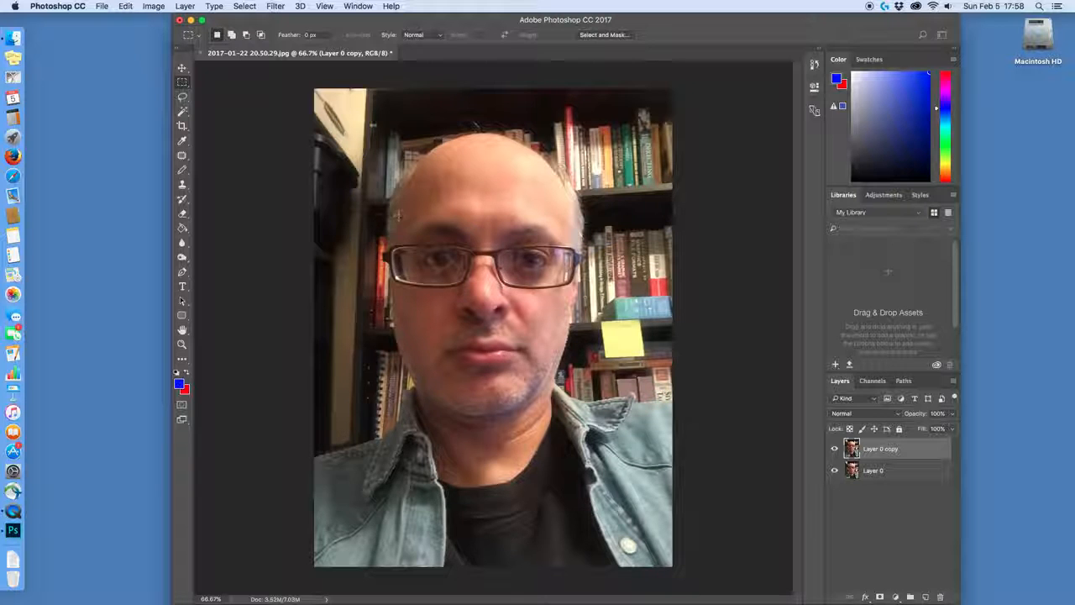
drag(417, 186, 471, 341)
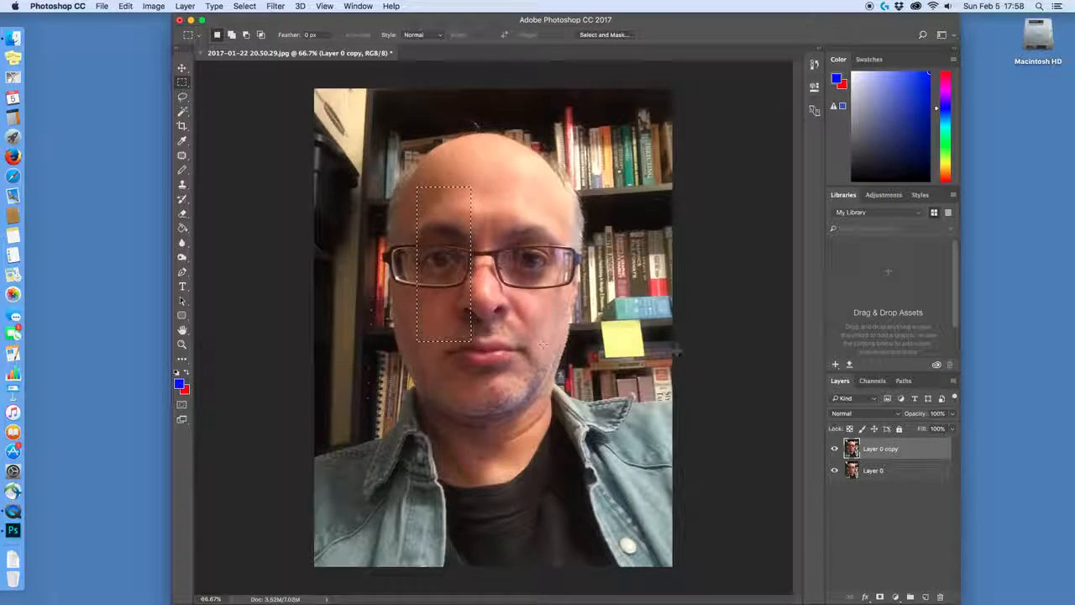
click(182, 243)
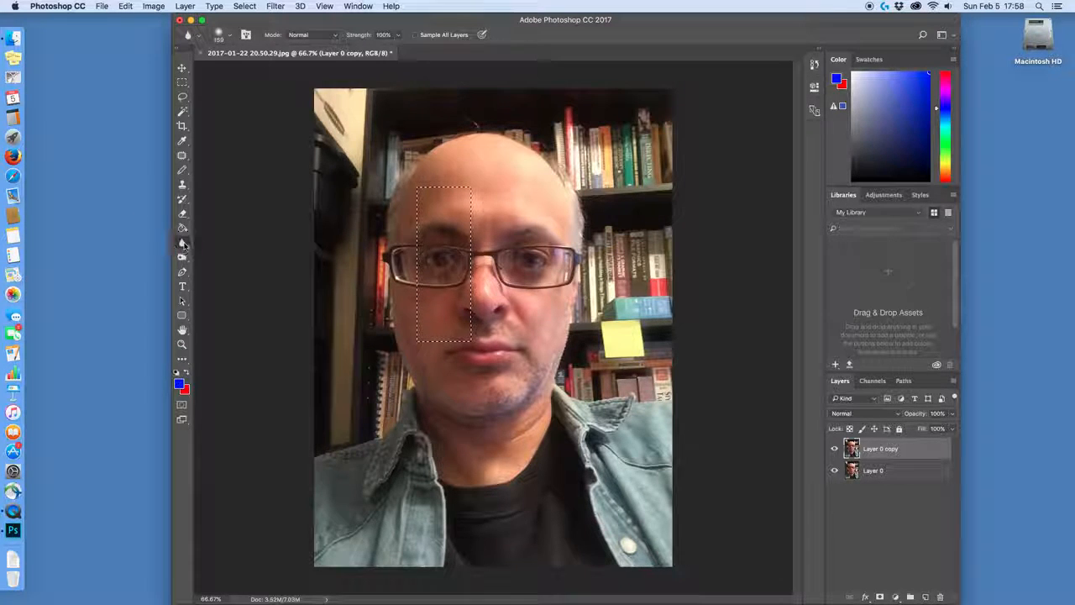
mouse_move(452, 267)
mouse_down()
mouse_move(439, 328)
mouse_move(469, 303)
mouse_move(466, 320)
mouse_move(465, 152)
mouse_move(431, 248)
mouse_move(425, 228)
mouse_move(447, 176)
mouse_up()
mouse_move(424, 298)
mouse_down()
mouse_move(461, 337)
mouse_move(466, 244)
mouse_move(488, 229)
mouse_up()
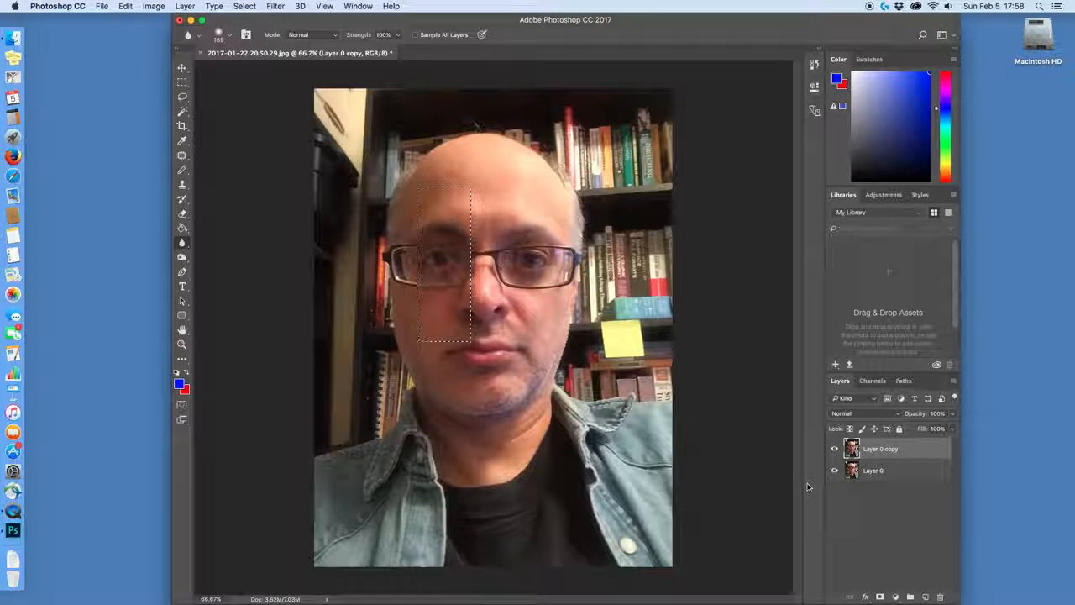
key(super+z)
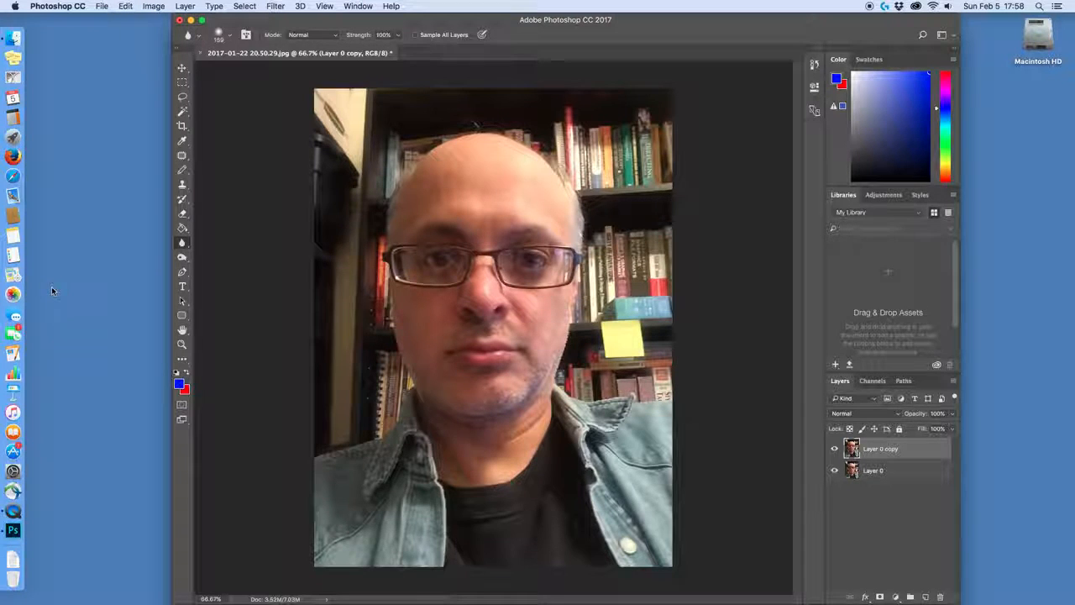
Switch to the Sharpen tool and make a rectangular marquee selection around the eye on the left side of the portrait
drag(181, 242, 202, 258)
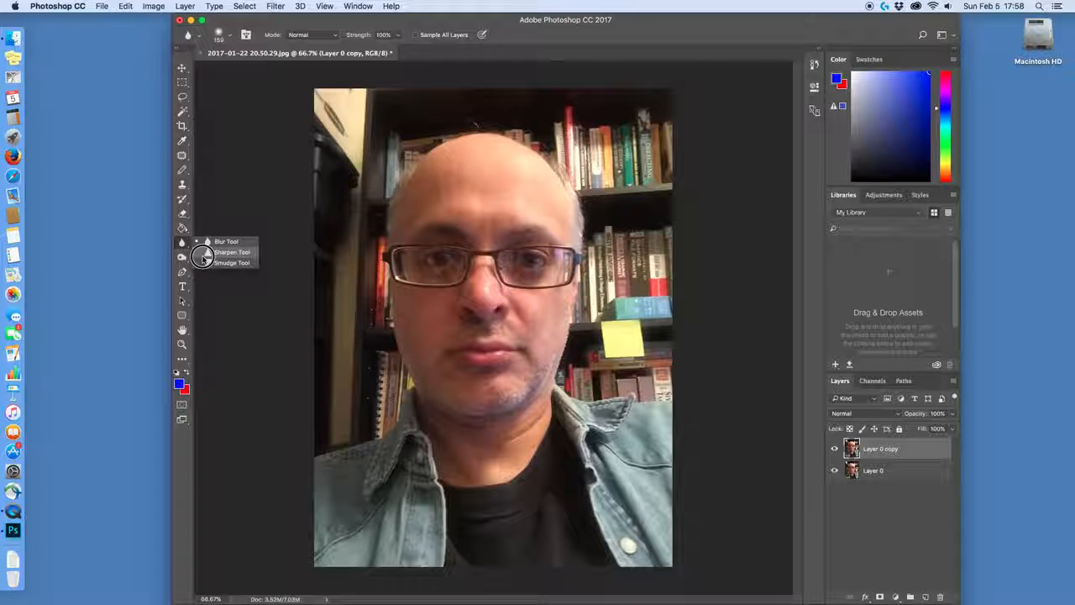
click(203, 258)
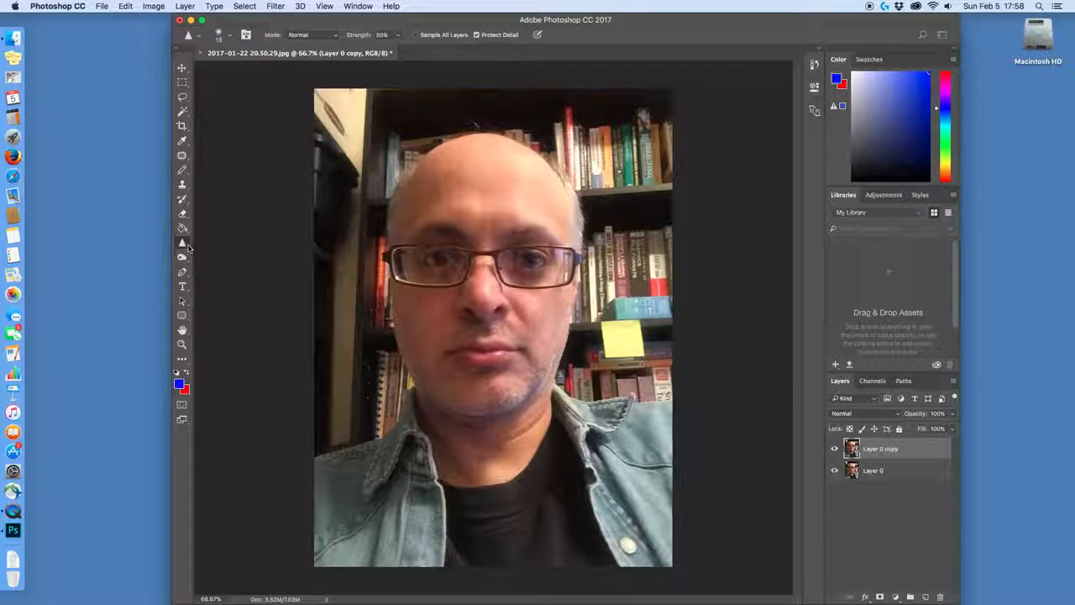
click(188, 245)
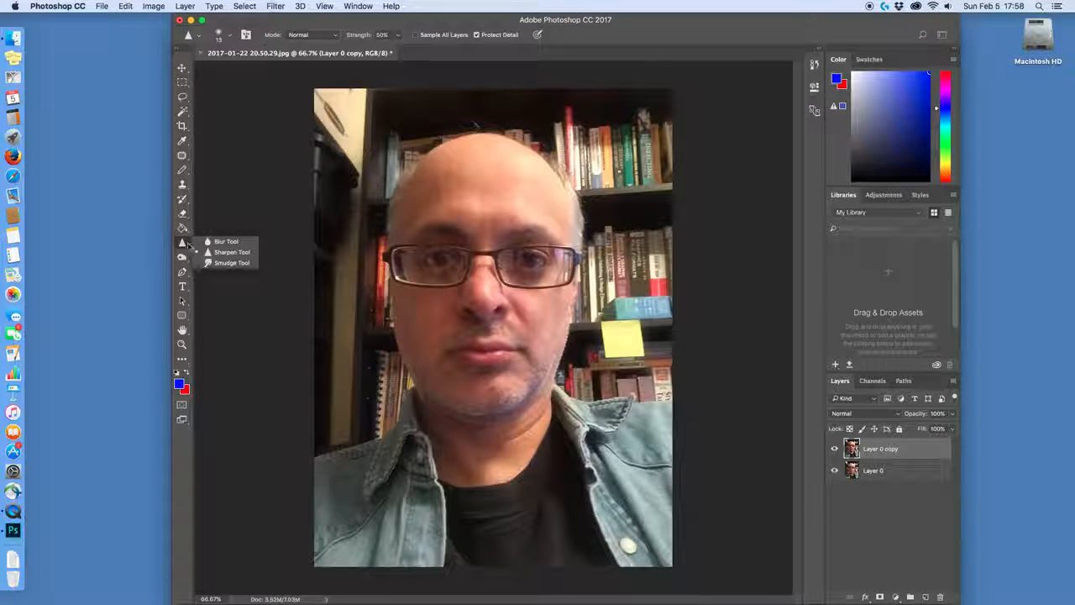
click(214, 252)
click(179, 85)
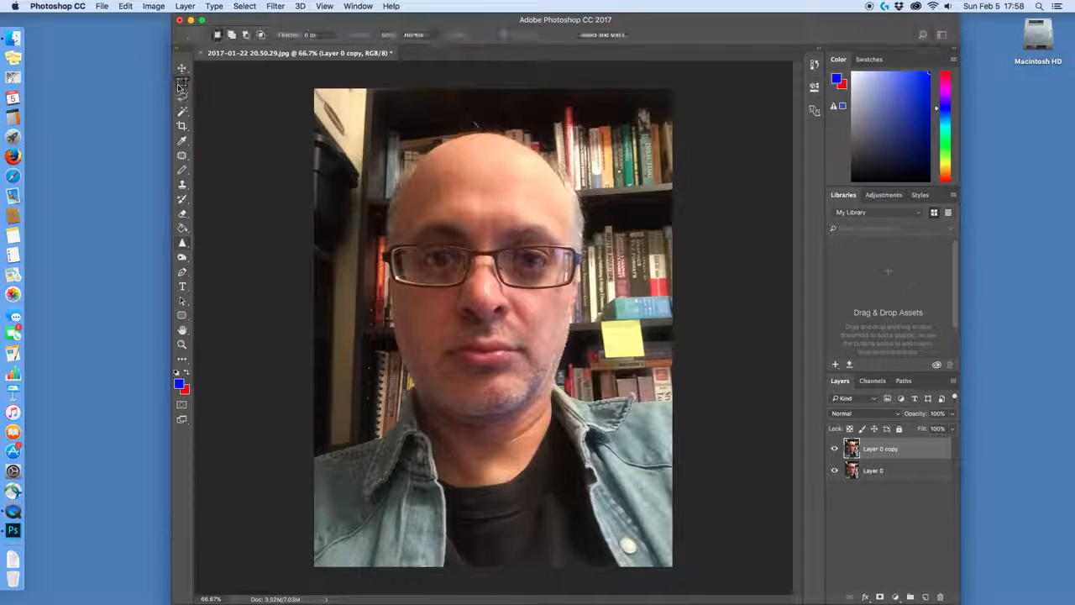
drag(419, 216, 468, 300)
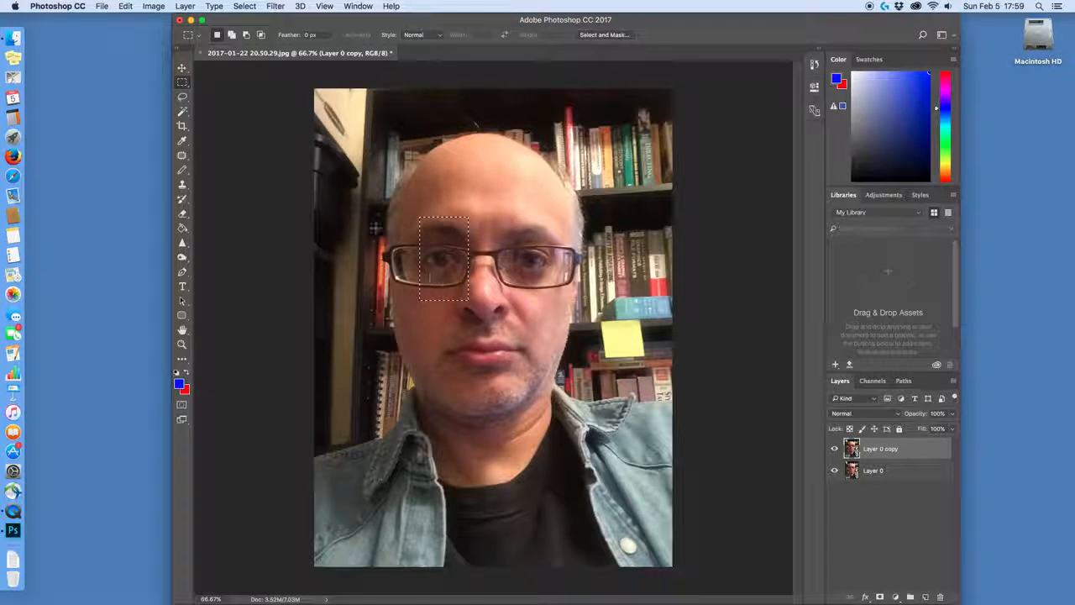
Enlarge the Sharpen brush to 75 px and sharpen the selected eye area at 50% strength
click(183, 244)
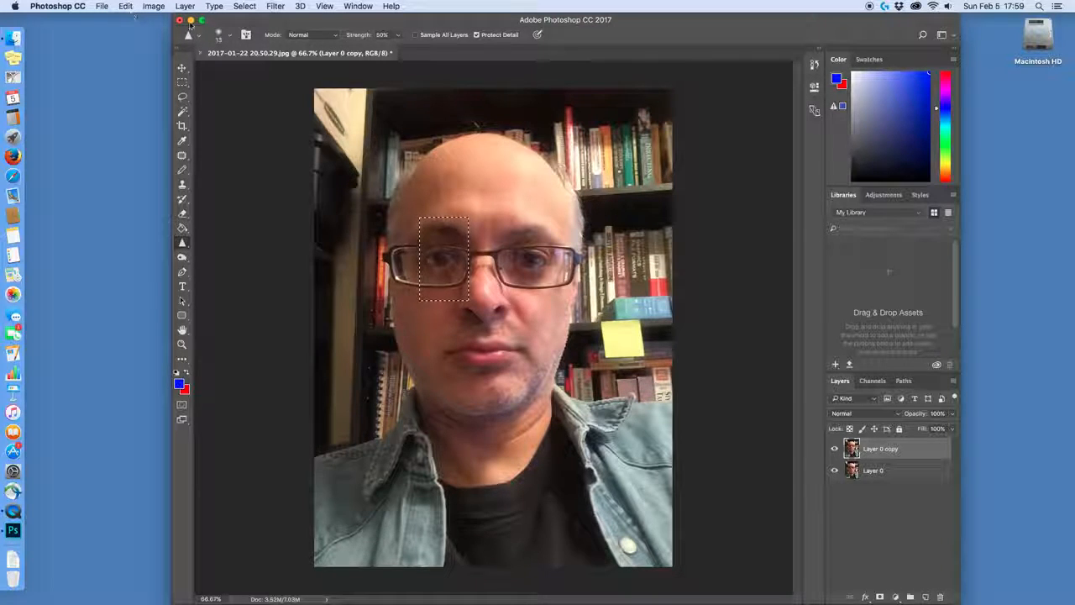
click(219, 34)
drag(238, 73, 270, 71)
click(424, 290)
mouse_move(431, 298)
mouse_down()
mouse_move(434, 247)
mouse_move(438, 303)
mouse_move(461, 254)
mouse_move(453, 296)
mouse_move(460, 259)
mouse_move(446, 247)
mouse_move(419, 272)
mouse_move(428, 238)
mouse_move(446, 268)
mouse_up()
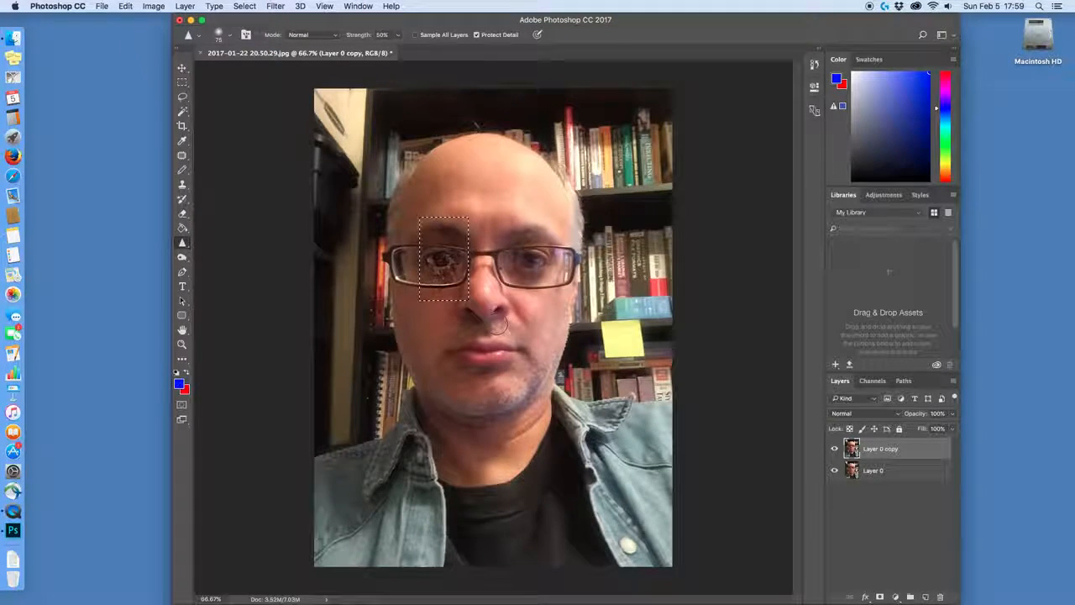
Undo the sharpening and the rectangular selection around the eye
key(super+z)
key(super+alt+z)
key(super+alt+z)
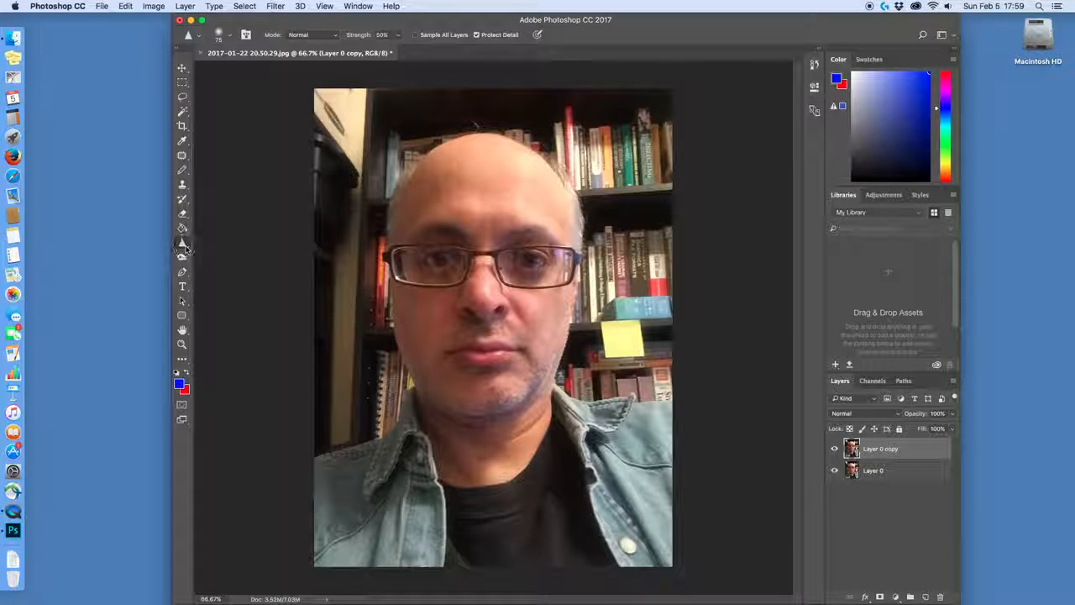
Choose the Smudge tool and make a rectangular marquee selection around the eye on the left side of the portrait
drag(185, 246, 214, 264)
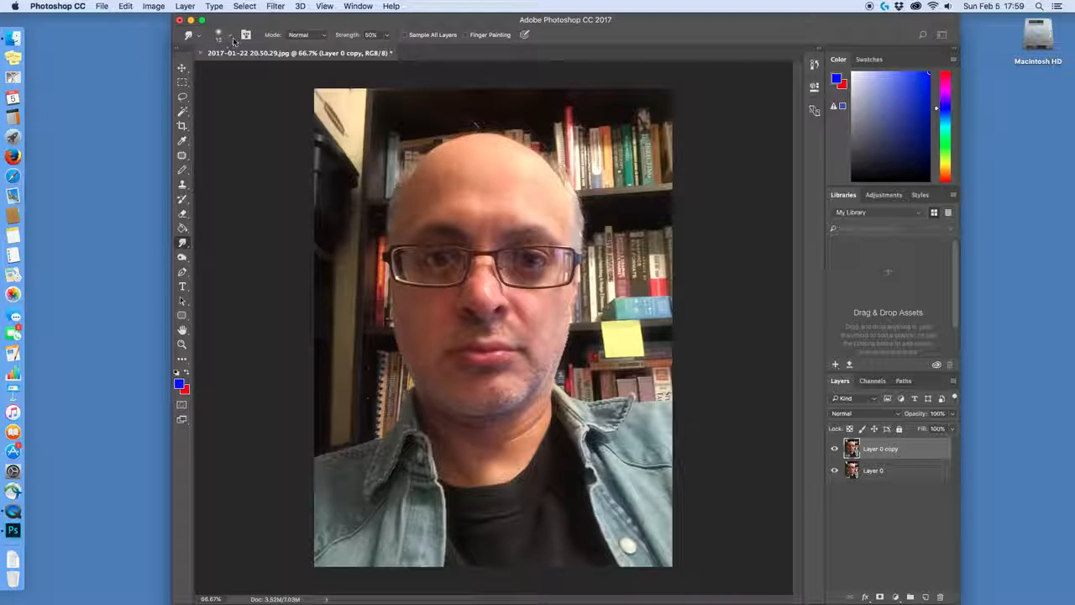
click(181, 82)
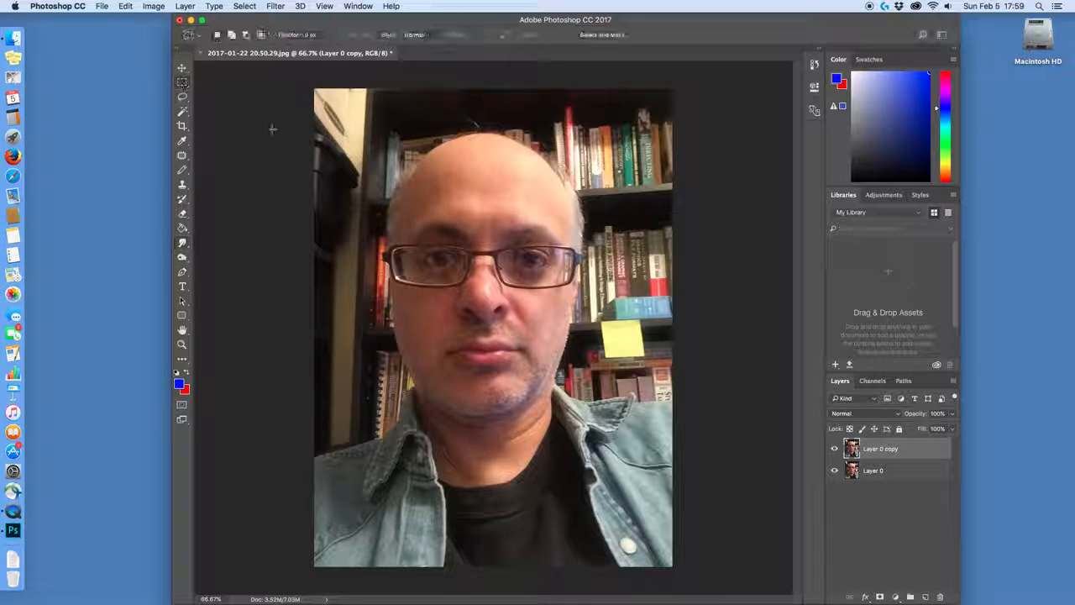
drag(409, 225, 485, 318)
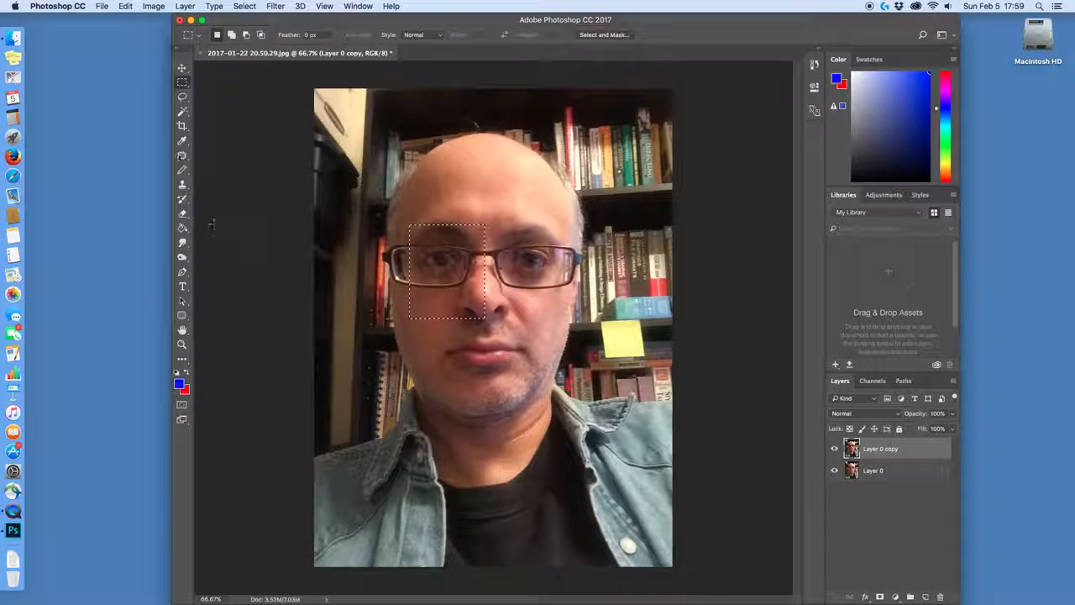
Smudge the selected eye area with a 156 px brush at 50% strength, and undo the smudge and the selection
click(182, 242)
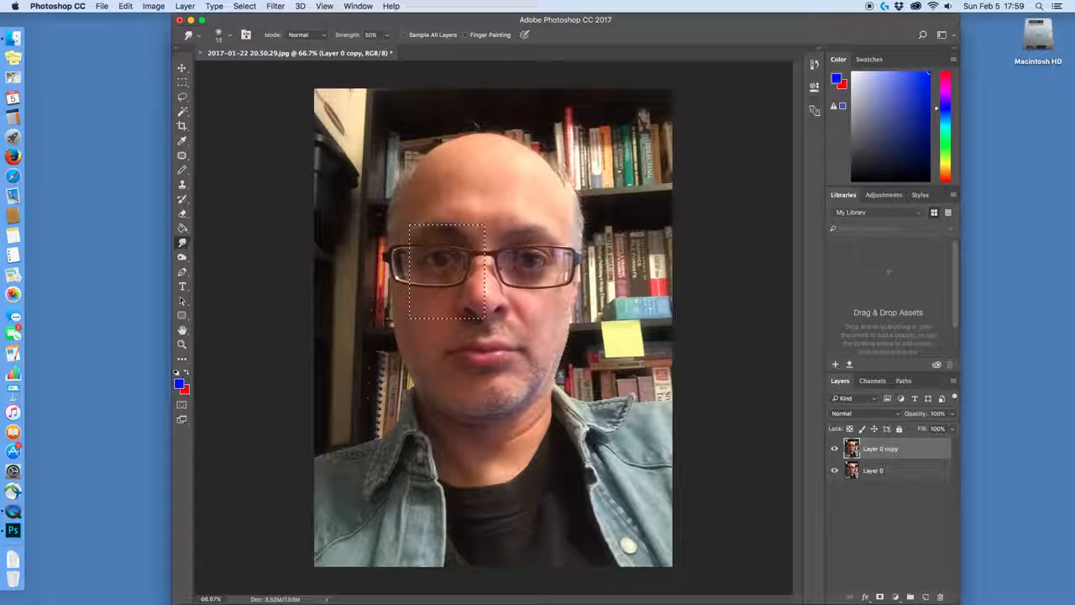
click(231, 38)
drag(264, 71, 291, 71)
click(451, 268)
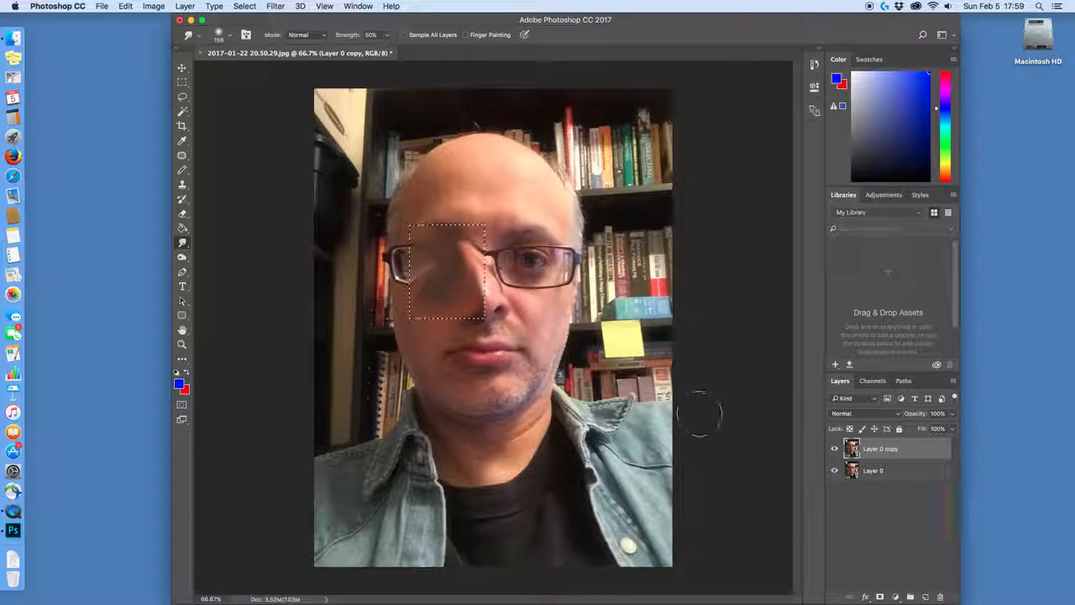
key(super+z)
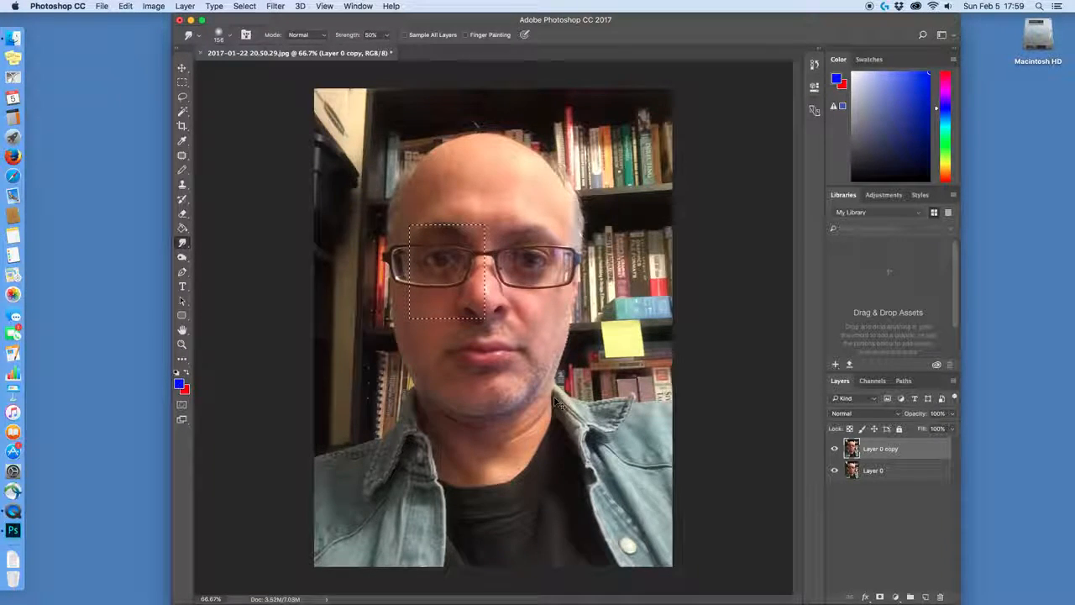
key(super+d)
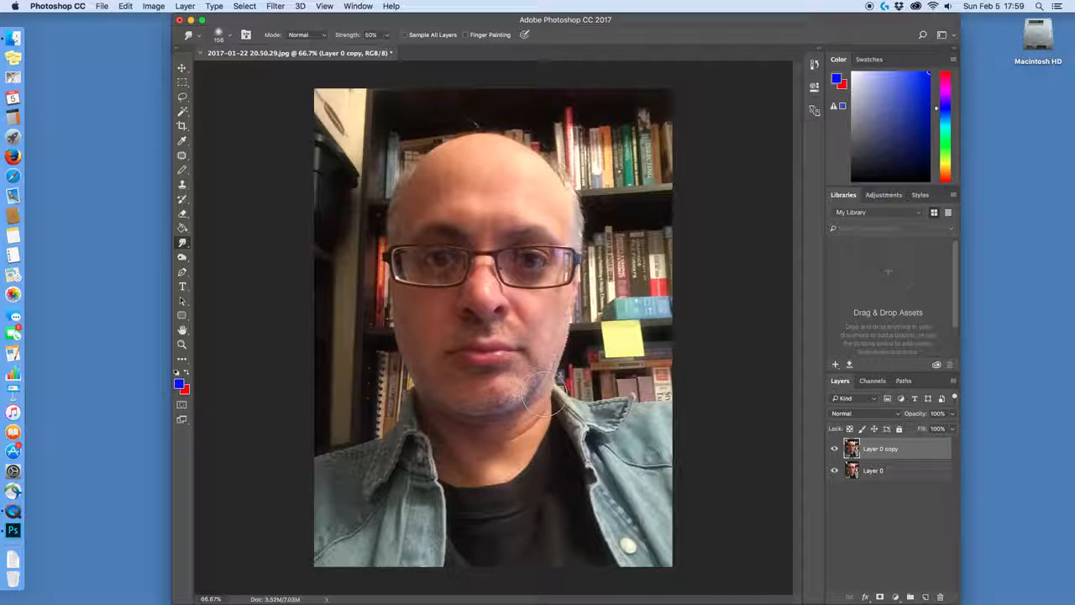
Lighten the forehead and the cheek on the left side with the Dodge tool, using the Shadows range at 100% exposure
click(189, 266)
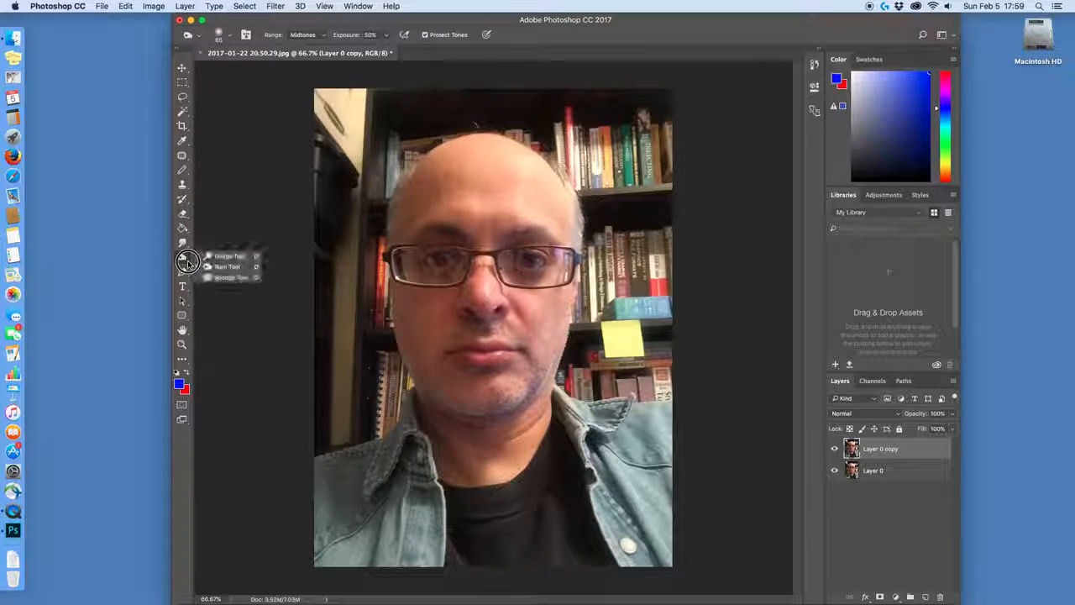
click(210, 252)
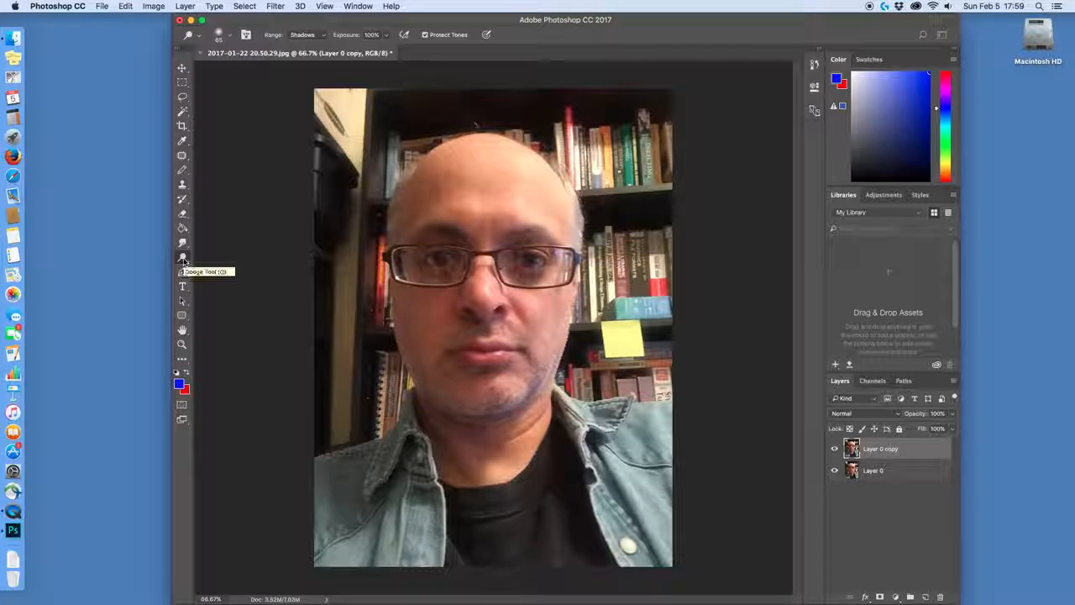
drag(184, 261, 204, 257)
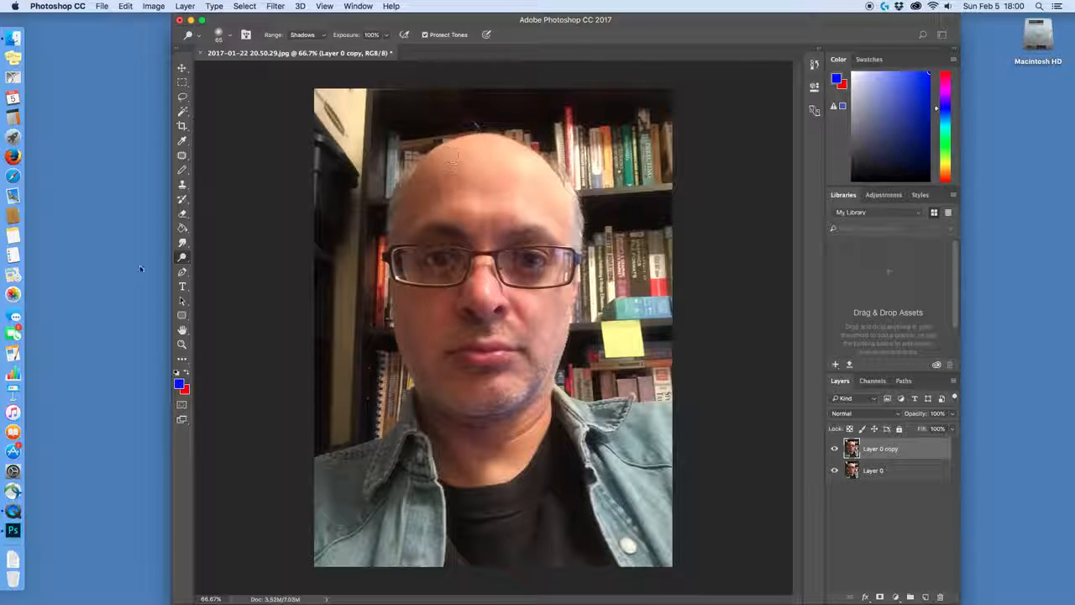
click(182, 260)
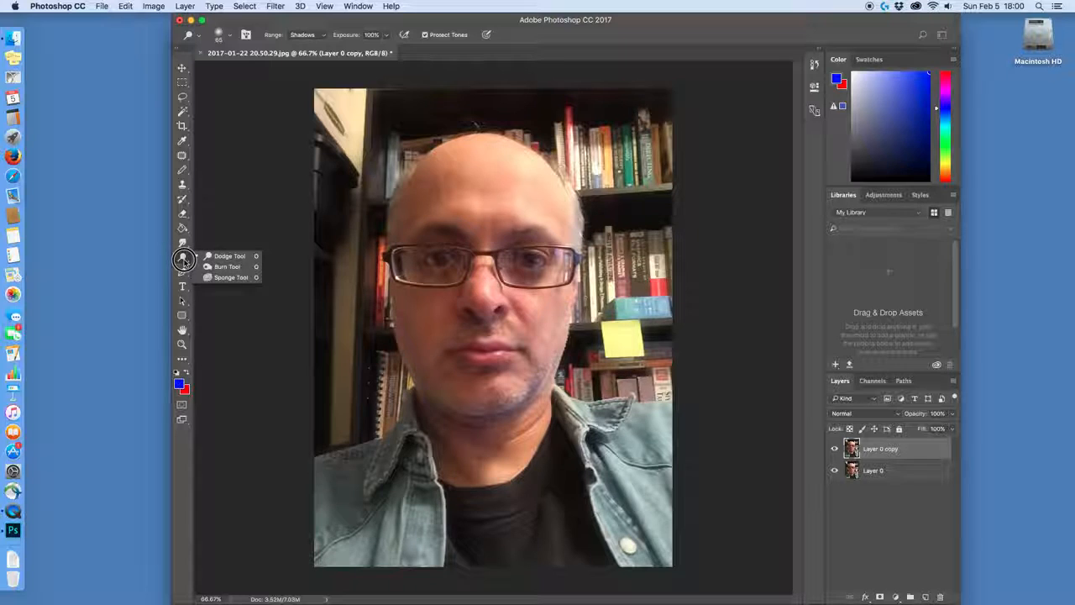
click(468, 178)
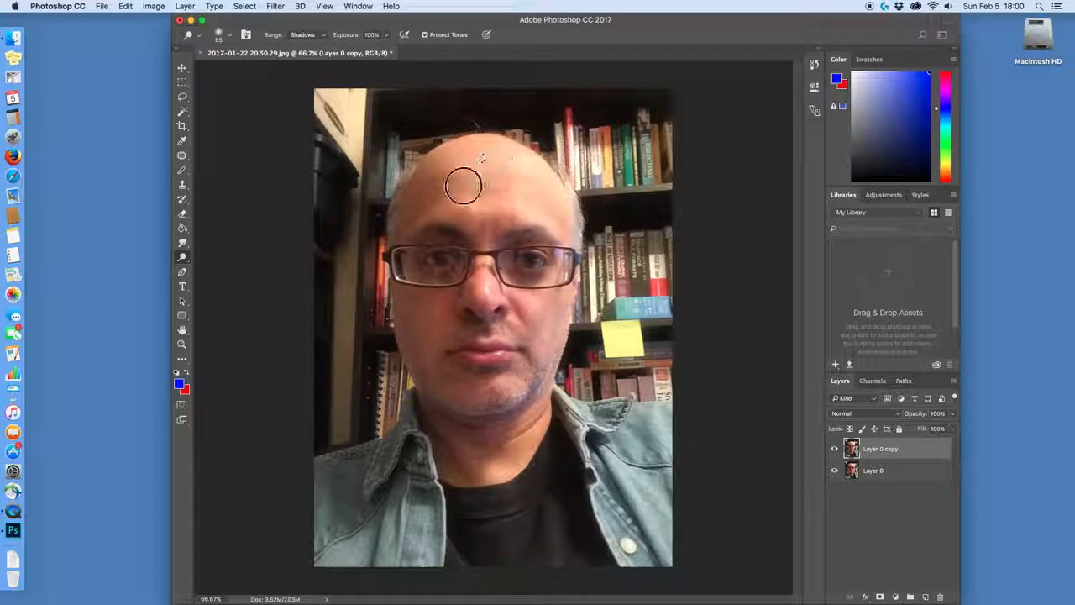
mouse_move(408, 266)
mouse_down()
mouse_move(423, 355)
mouse_move(438, 303)
mouse_up()
Darken areas of the face around the eye on the right side with the Burn tool, using the Midtones range at 50% exposure
click(186, 260)
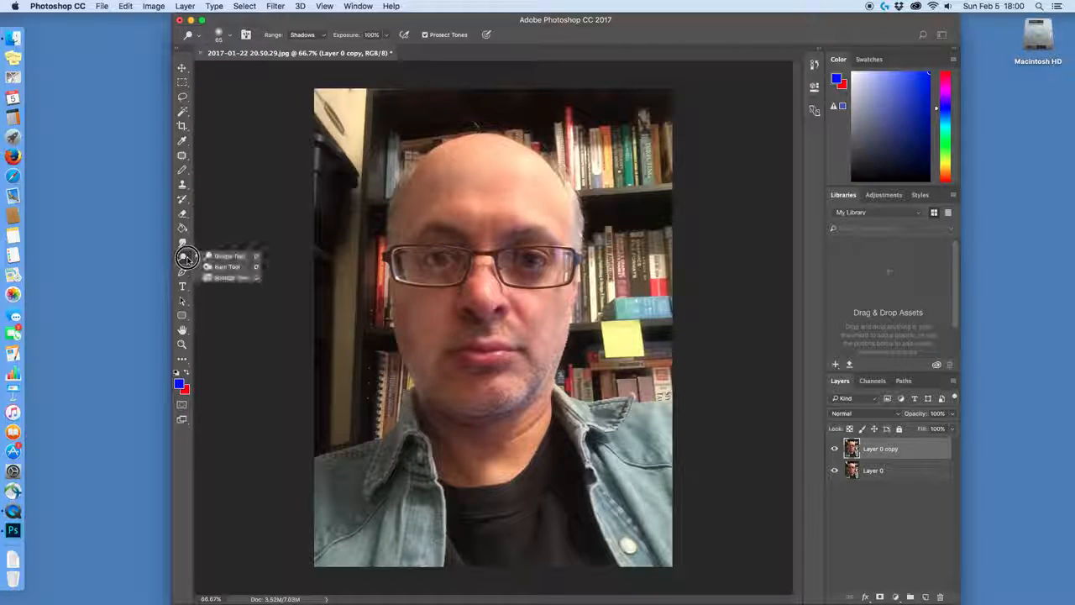
click(223, 264)
mouse_move(508, 253)
mouse_down()
mouse_move(493, 323)
mouse_move(517, 194)
mouse_move(524, 233)
mouse_move(500, 311)
mouse_up()
drag(560, 237, 567, 259)
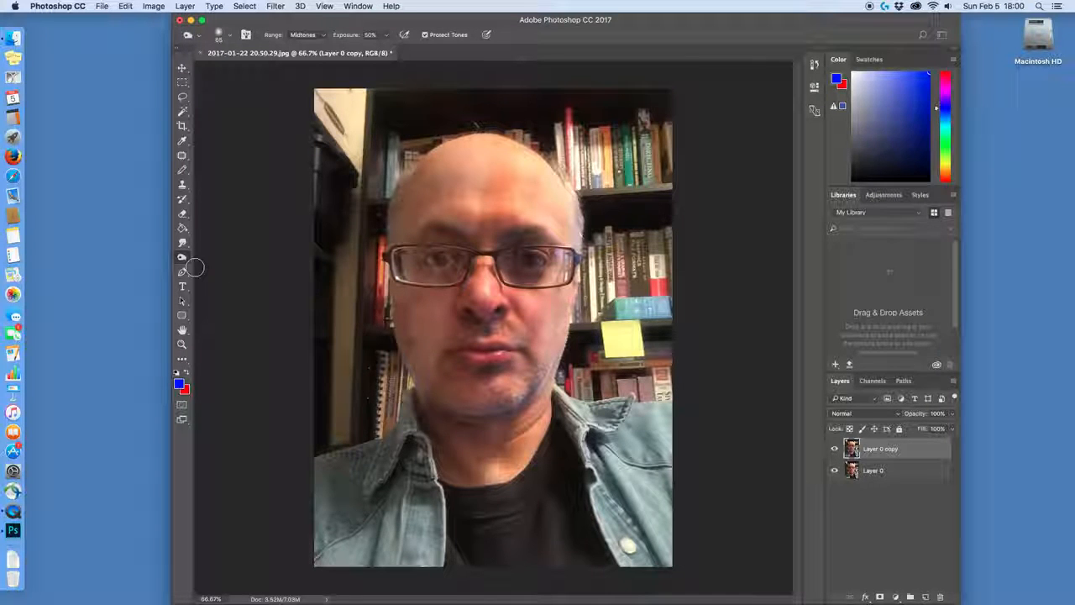
Undo all dodge and burn strokes on the portrait
key(alt+super+z)
key(alt+super+z)
key(alt+super+z)
key(alt+super+z)
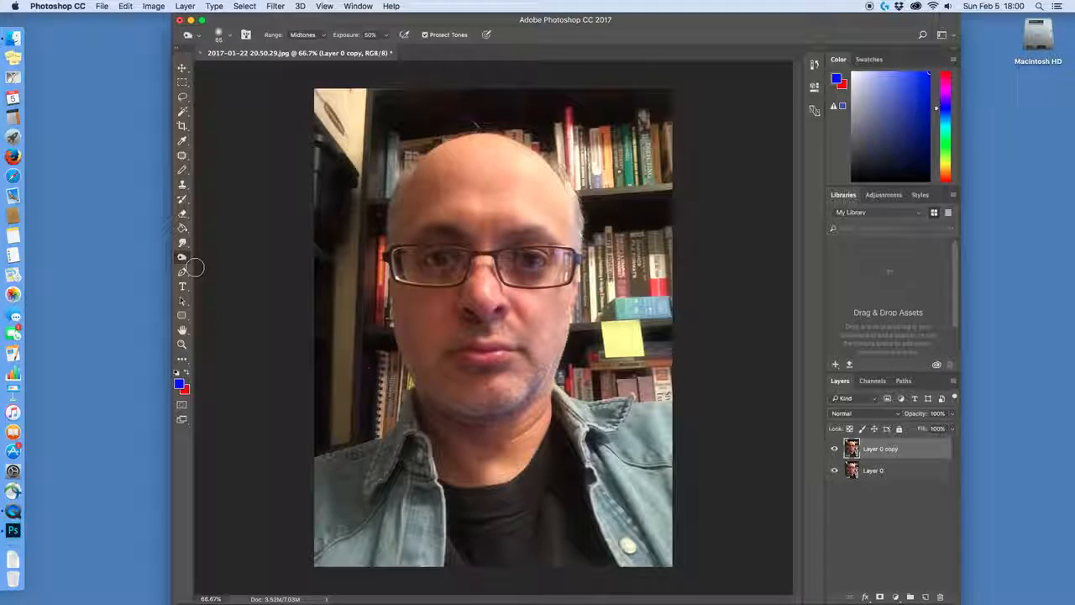
Switch to the Rectangle tool and look over the other shape tools grouped with it
click(182, 319)
click(220, 314)
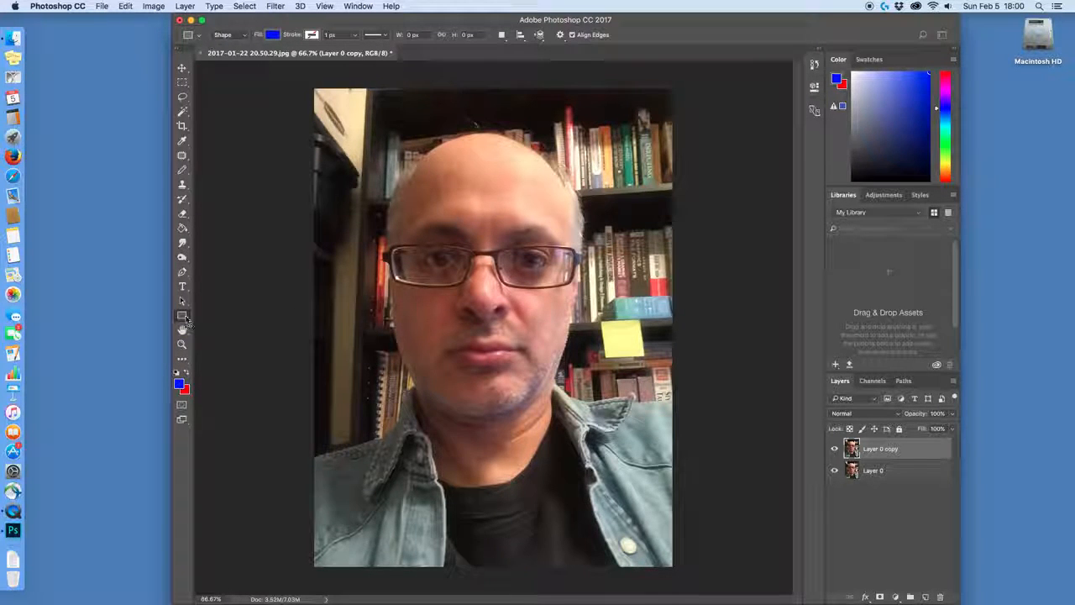
click(185, 316)
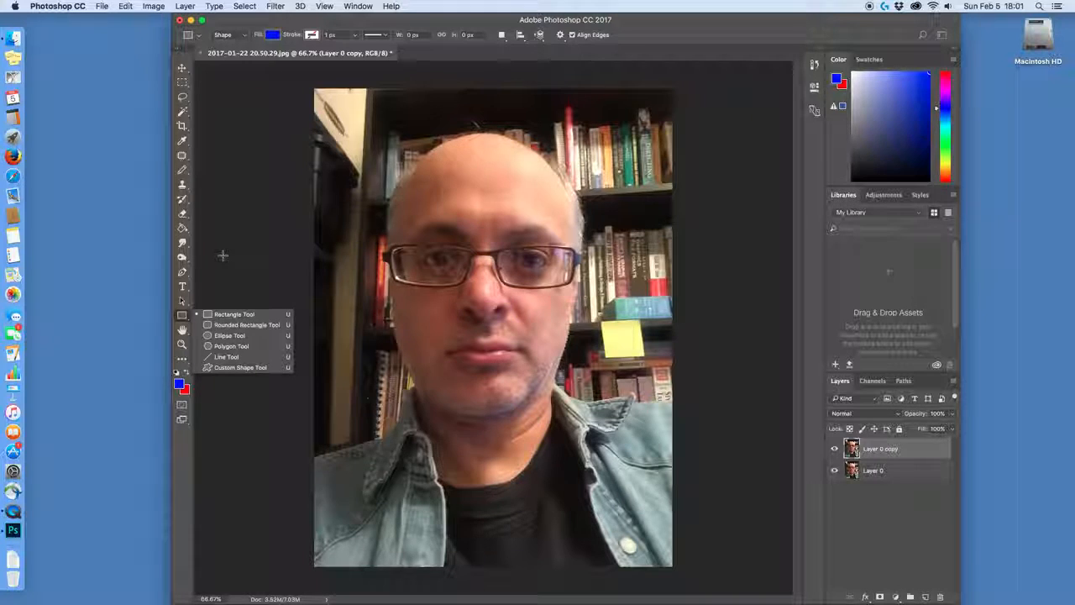
click(192, 289)
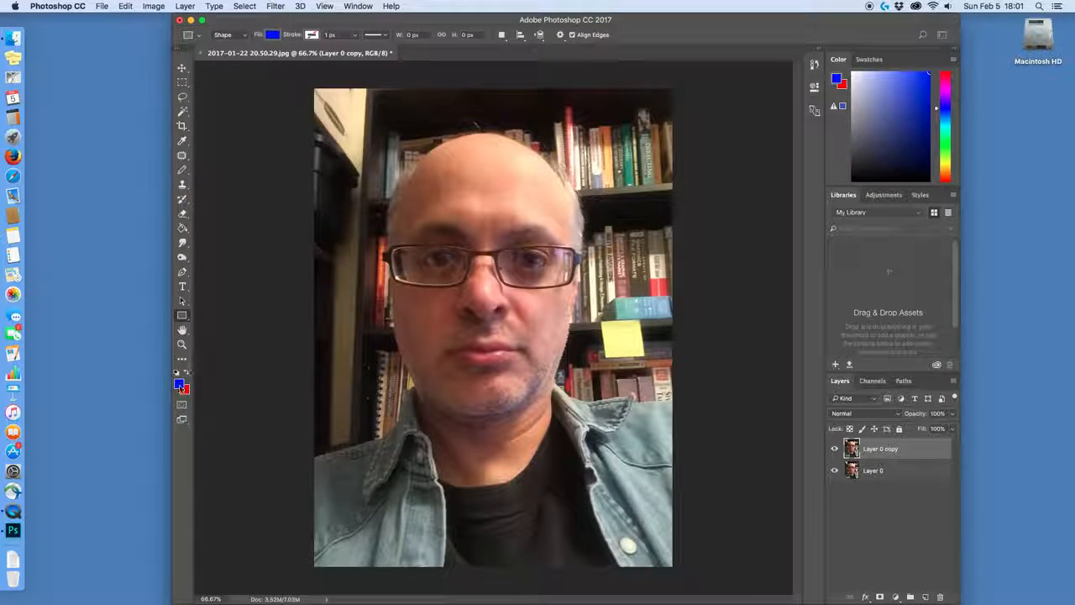
Add the subject's first name as blue 72 pt Myriad Pro text on the forehead
click(182, 287)
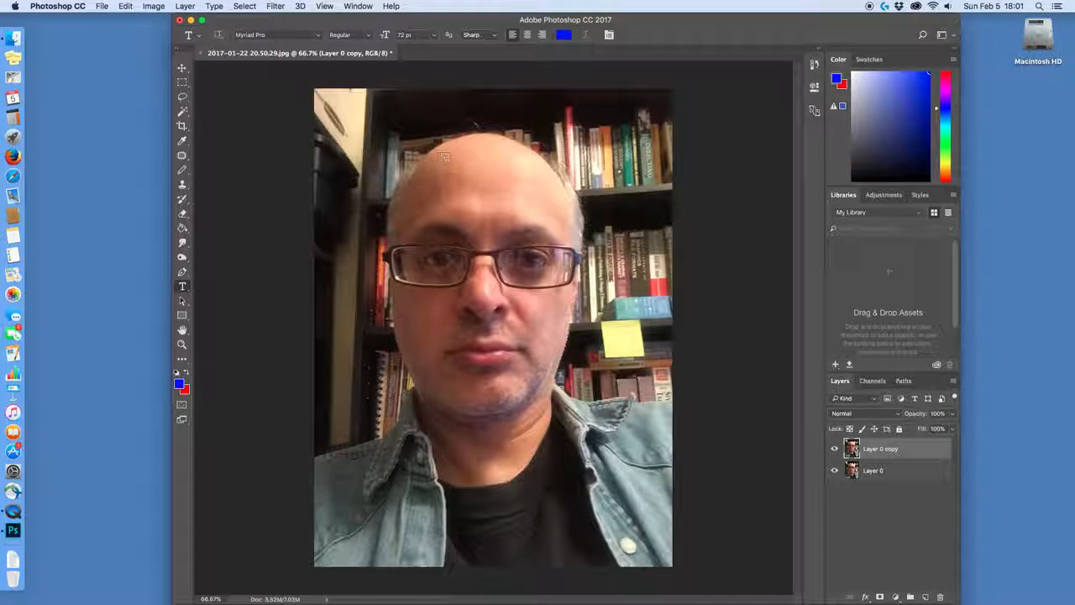
click(460, 190)
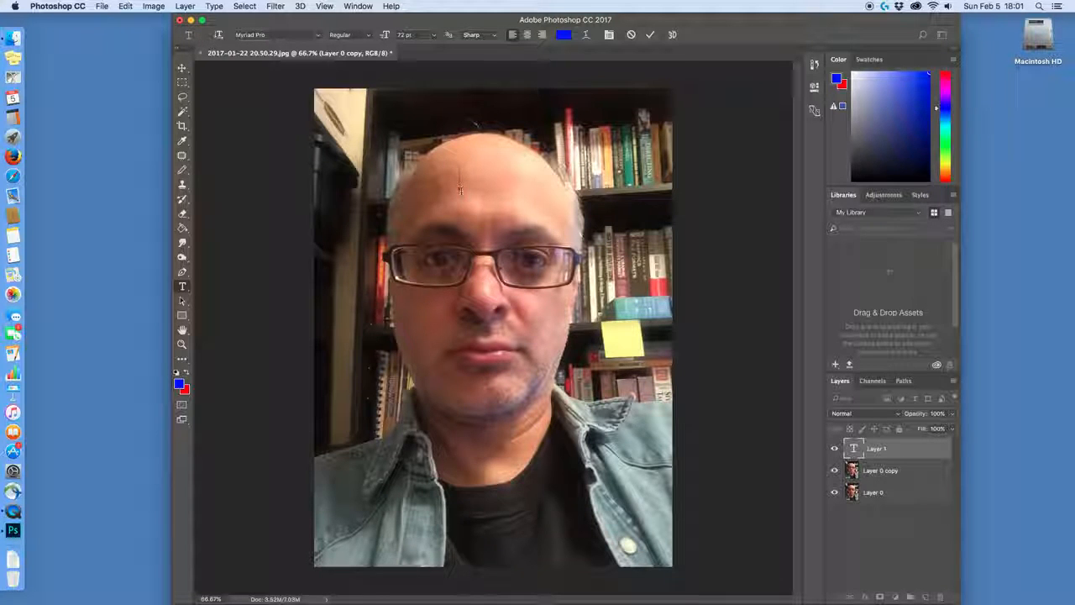
text(ERIC)
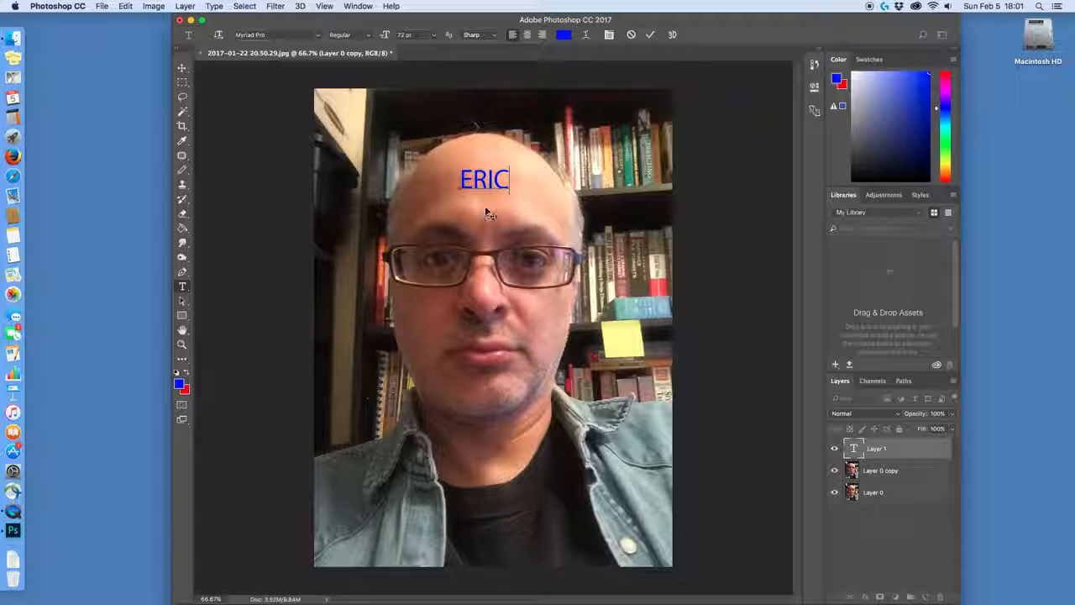
Move the name text above the head onto the dark top of the bookcase and commit it
drag(487, 203, 489, 208)
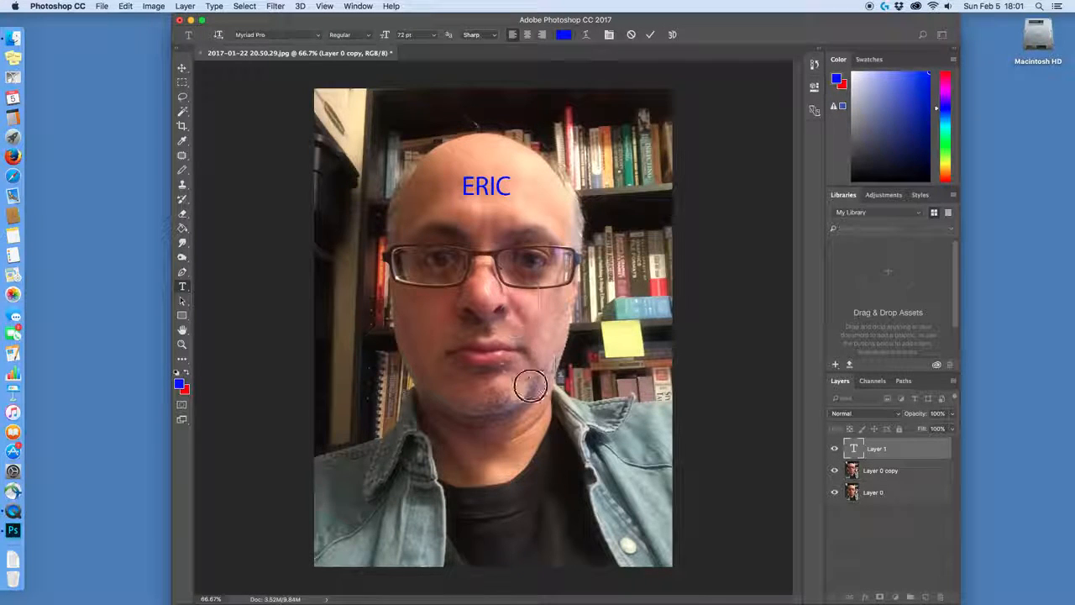
drag(545, 554, 521, 568)
drag(376, 555, 362, 561)
key(ctrl+z)
click(424, 126)
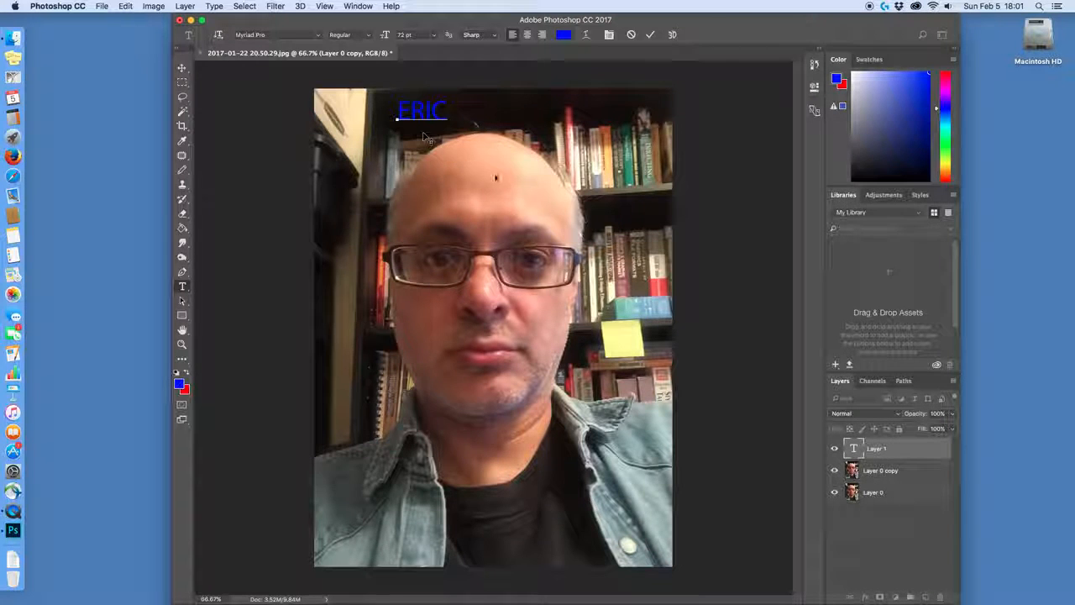
click(233, 102)
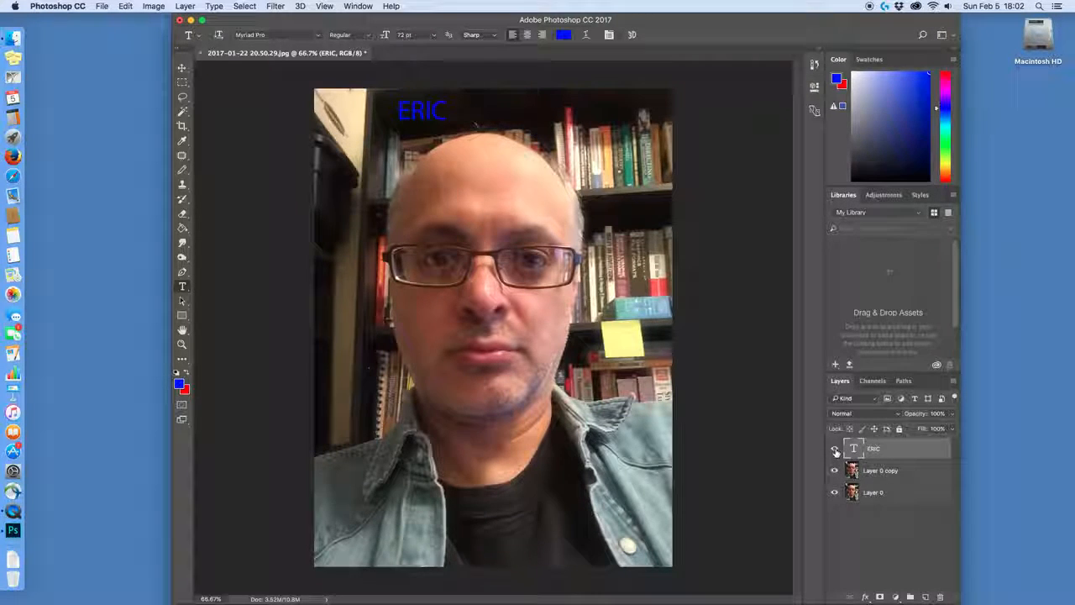
Toggle the text layer's visibility off and on to compare the photo with and without the name
click(836, 451)
click(836, 451)
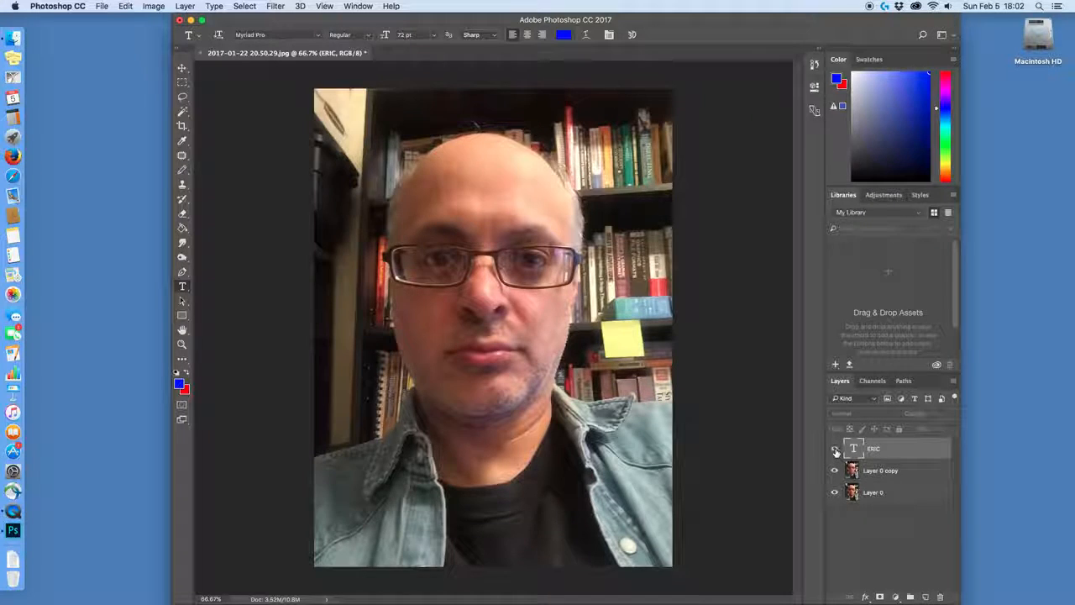
click(836, 451)
click(836, 451)
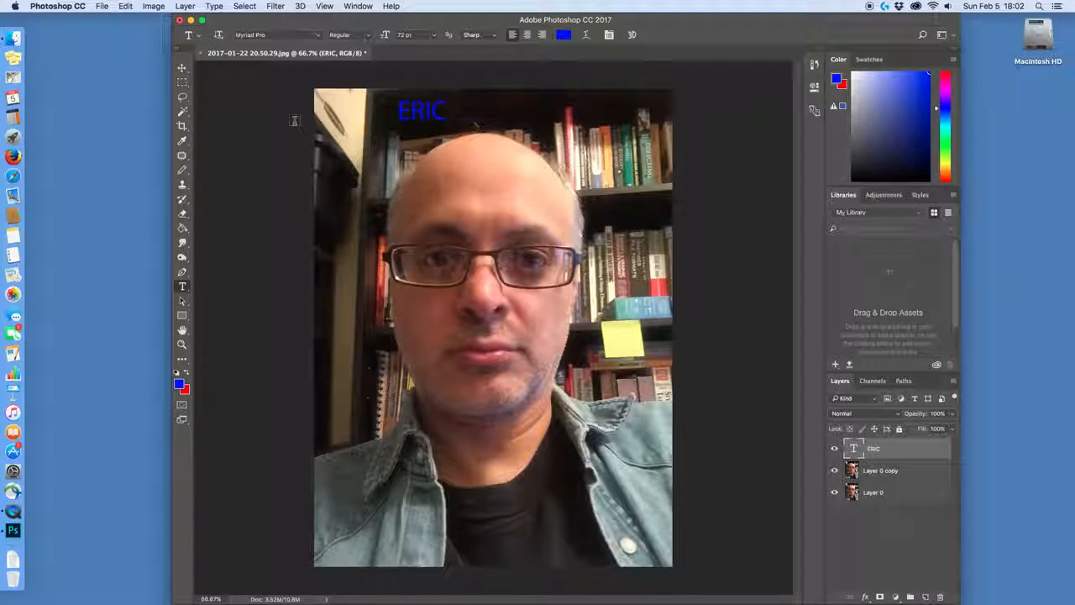
Undo the name text so its layer is removed, and look over the Type tool variants
key(super+z)
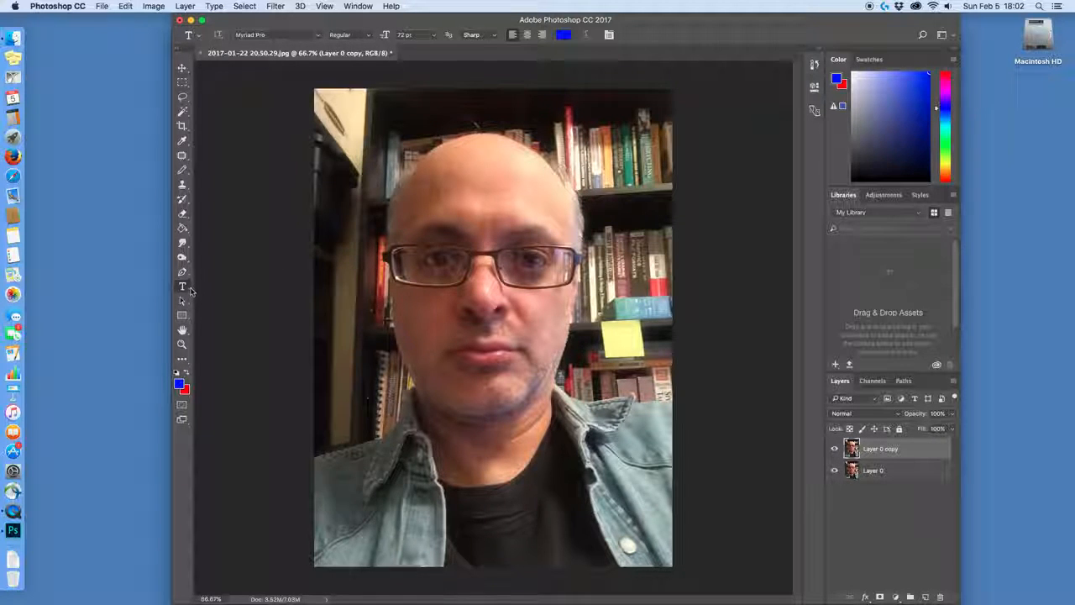
click(185, 288)
mouse_move(189, 290)
mouse_down()
mouse_move(211, 294)
mouse_move(218, 326)
mouse_move(206, 299)
mouse_move(183, 288)
mouse_up()
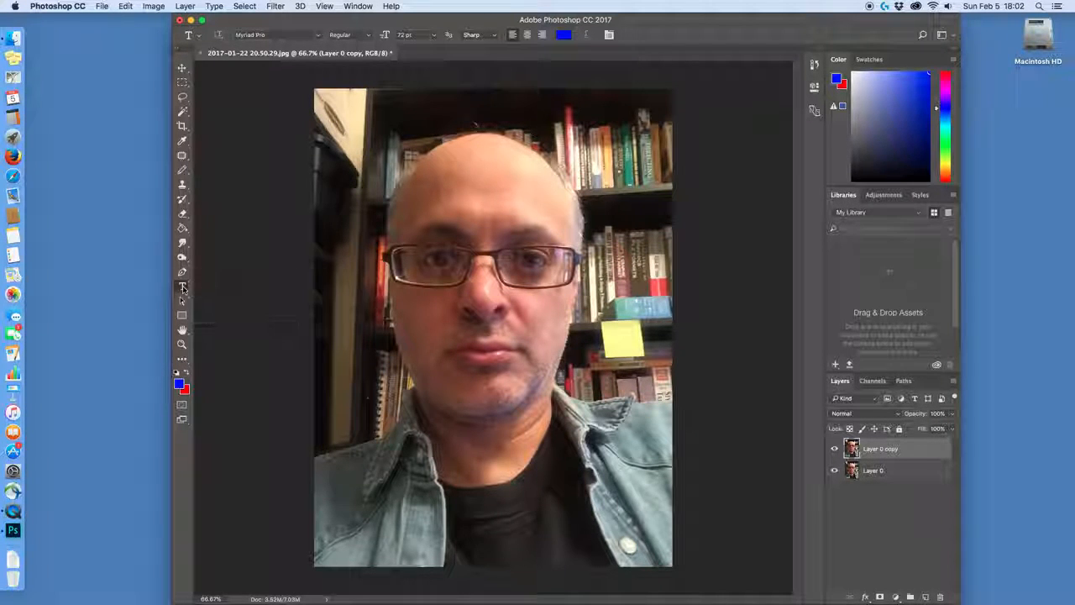
Magnify the area between the eyes beyond 200% with the Zoom tool, and zoom back out to 66.67%
click(183, 345)
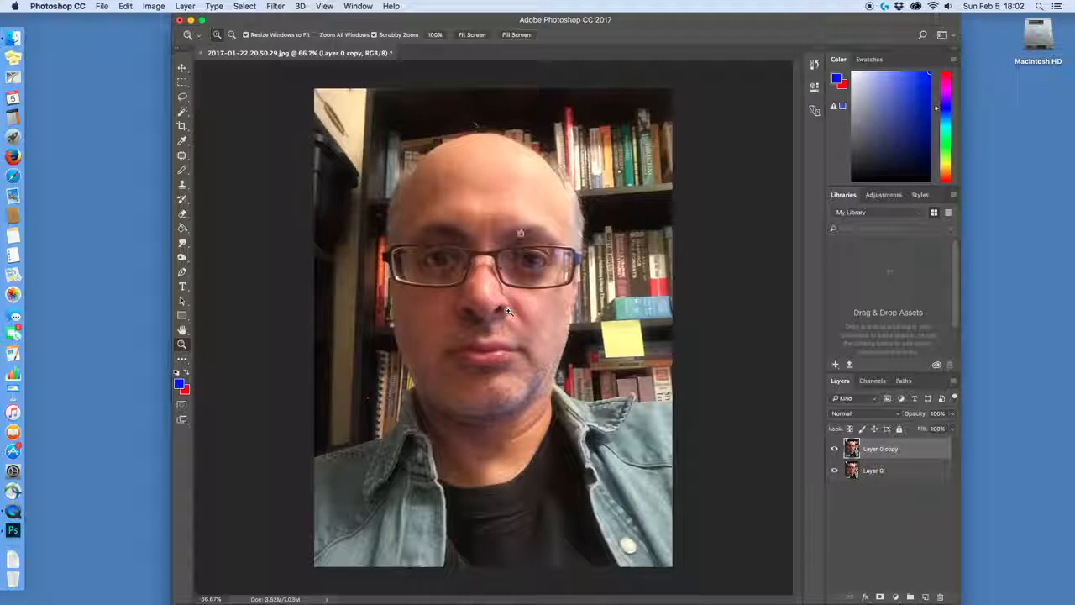
click(501, 232)
click(500, 236)
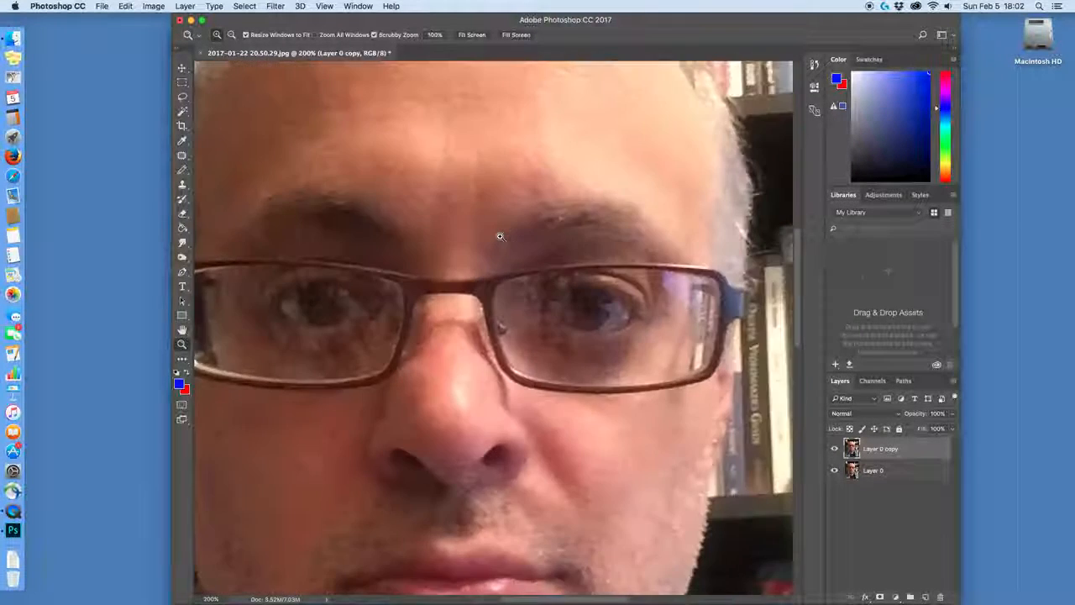
click(500, 236)
alt+click(502, 234)
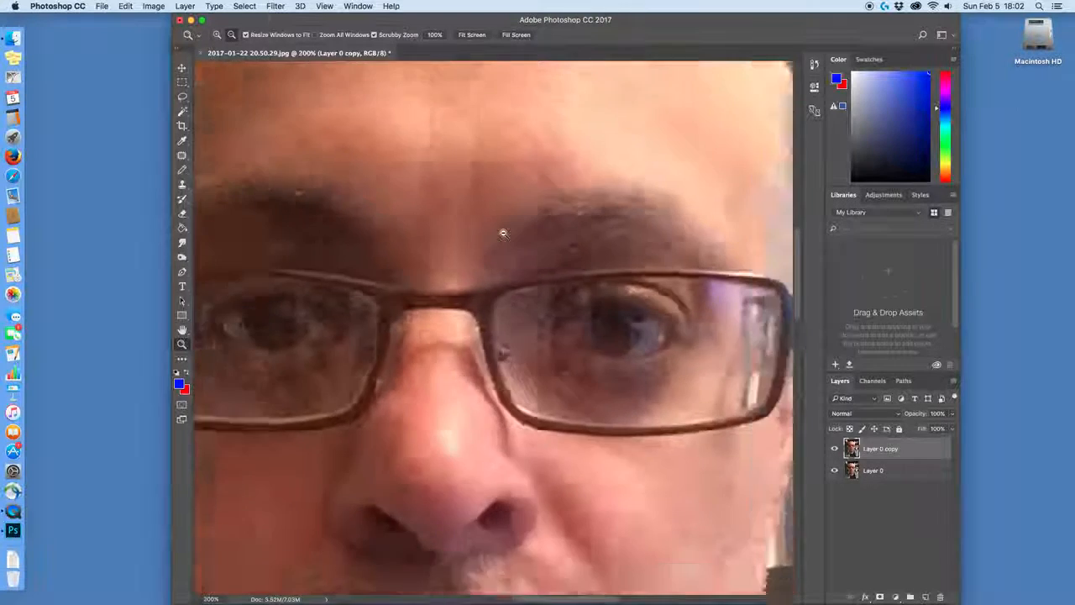
alt+click(503, 234)
alt+click(500, 236)
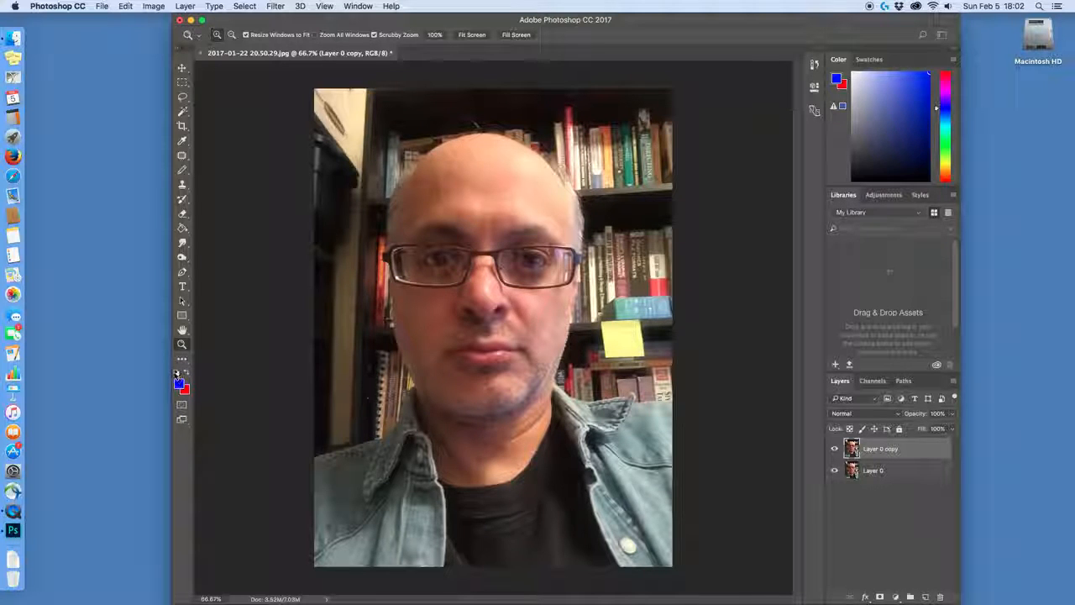
Reset the foreground and background colours to default black and white, and swap them back and forth once
click(176, 373)
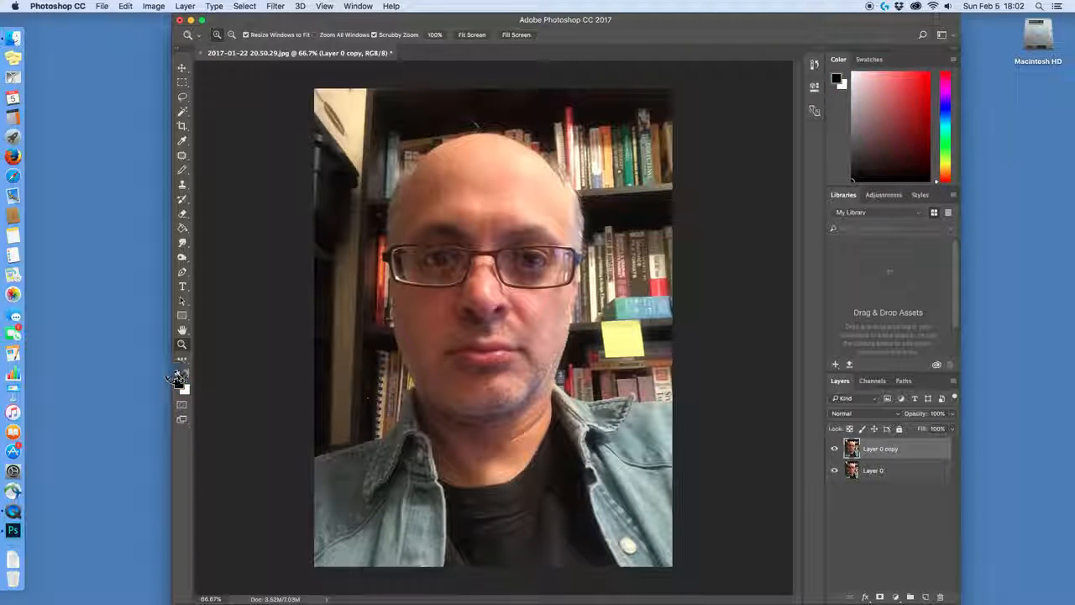
click(187, 376)
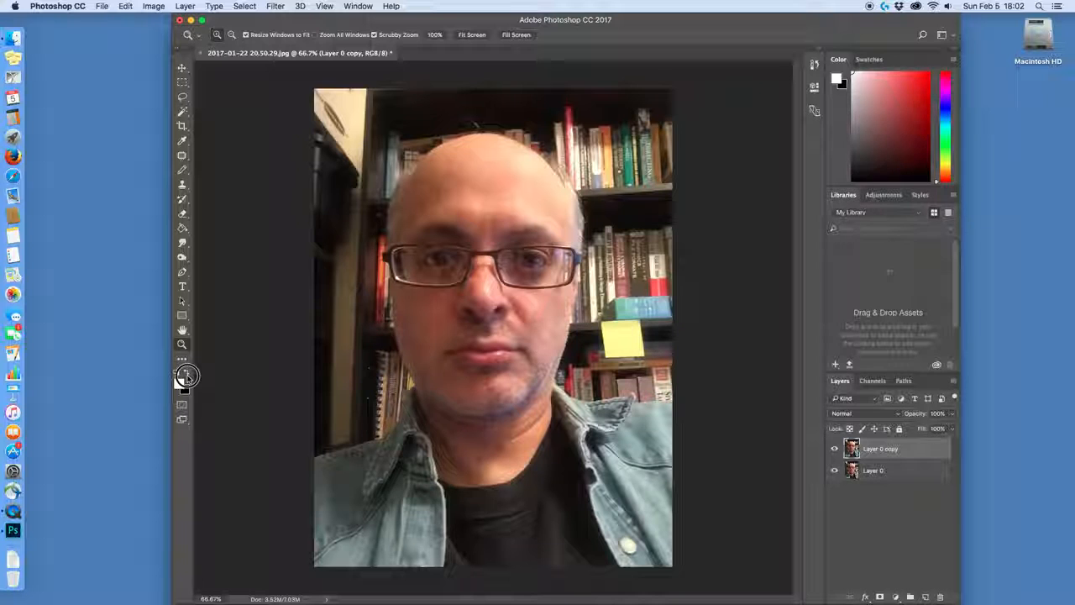
click(186, 375)
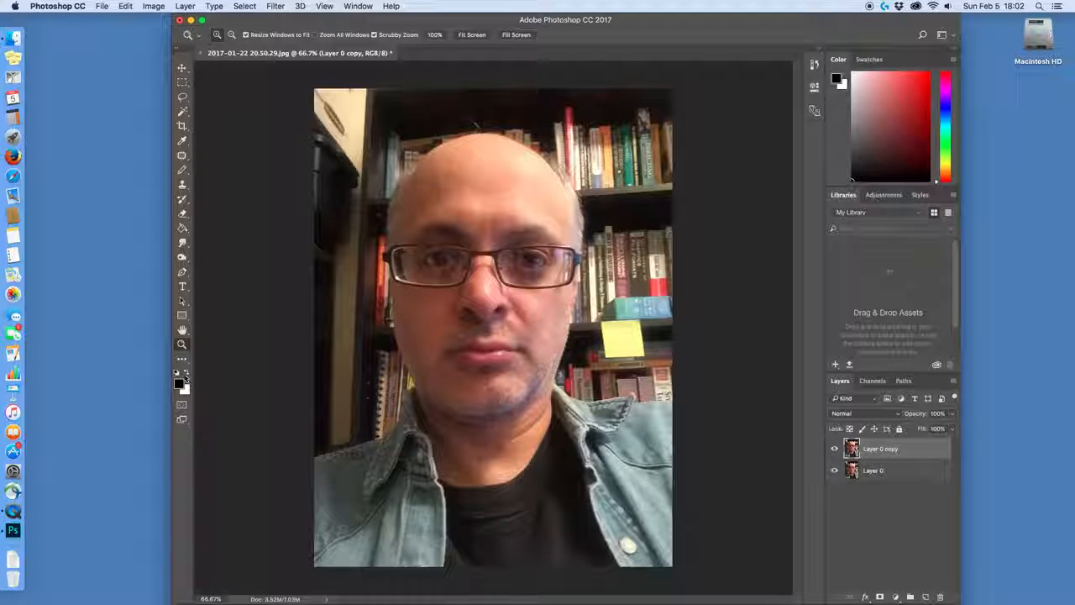
Swap the foreground and background colours so white is in front, and swap them back to black in front
click(186, 375)
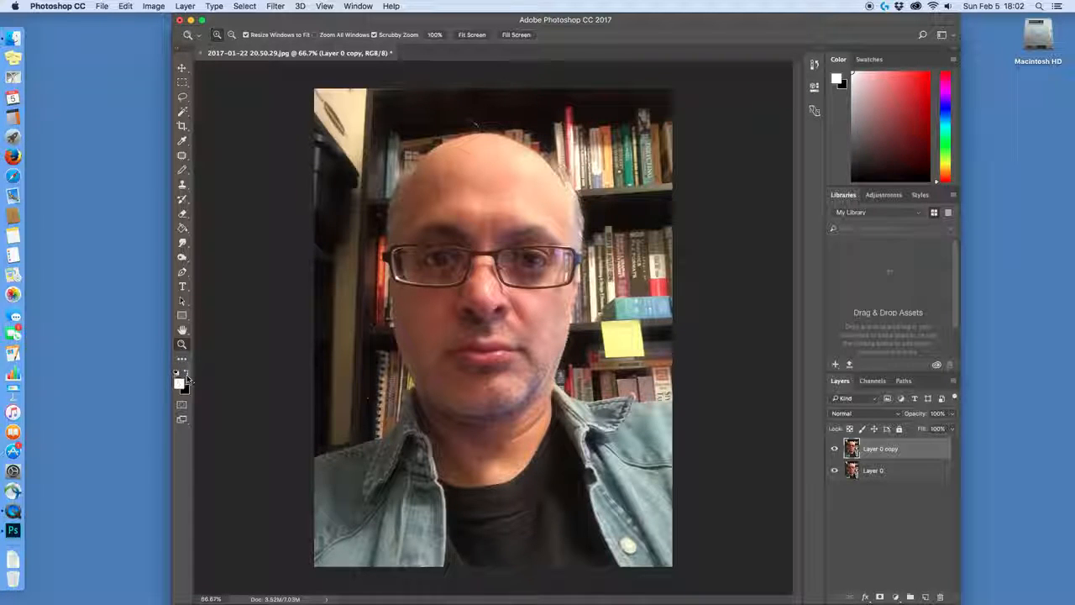
click(186, 375)
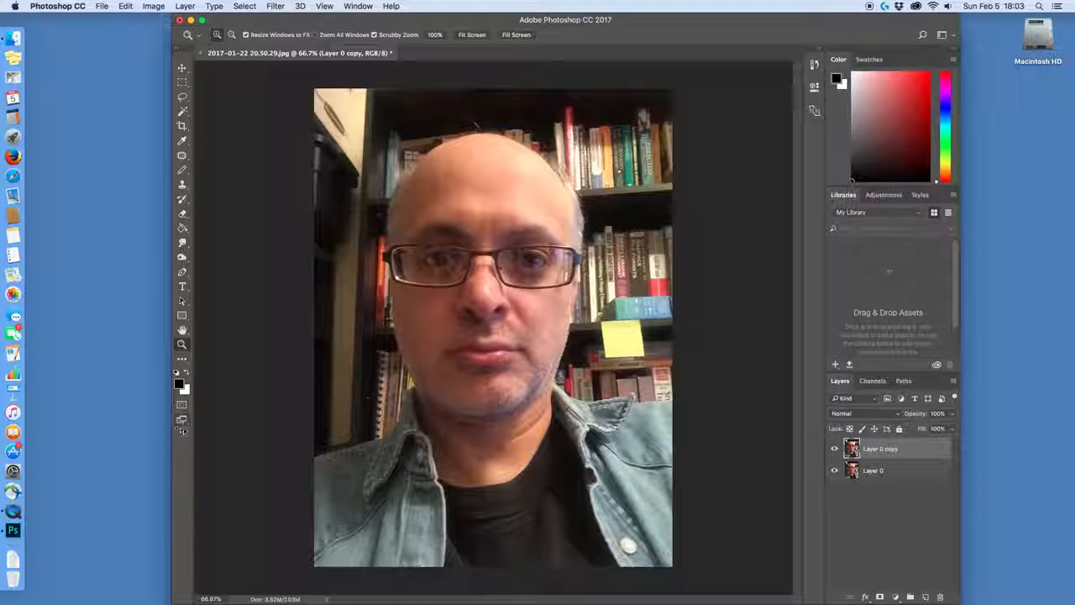
Look over the available screen modes, and view the photo in Full Screen Mode With Menu Bar
click(184, 421)
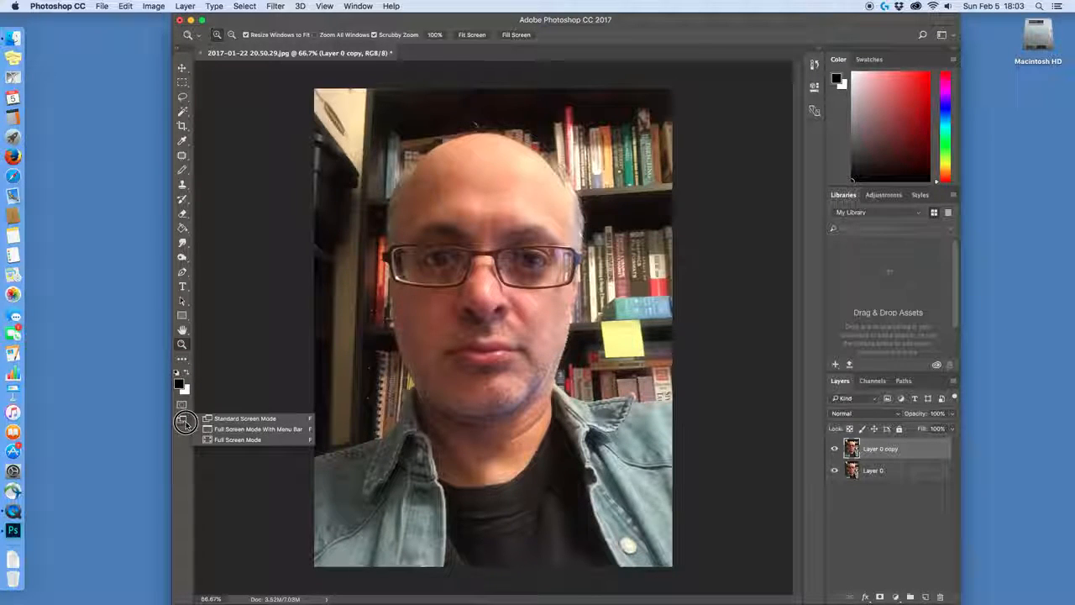
click(184, 420)
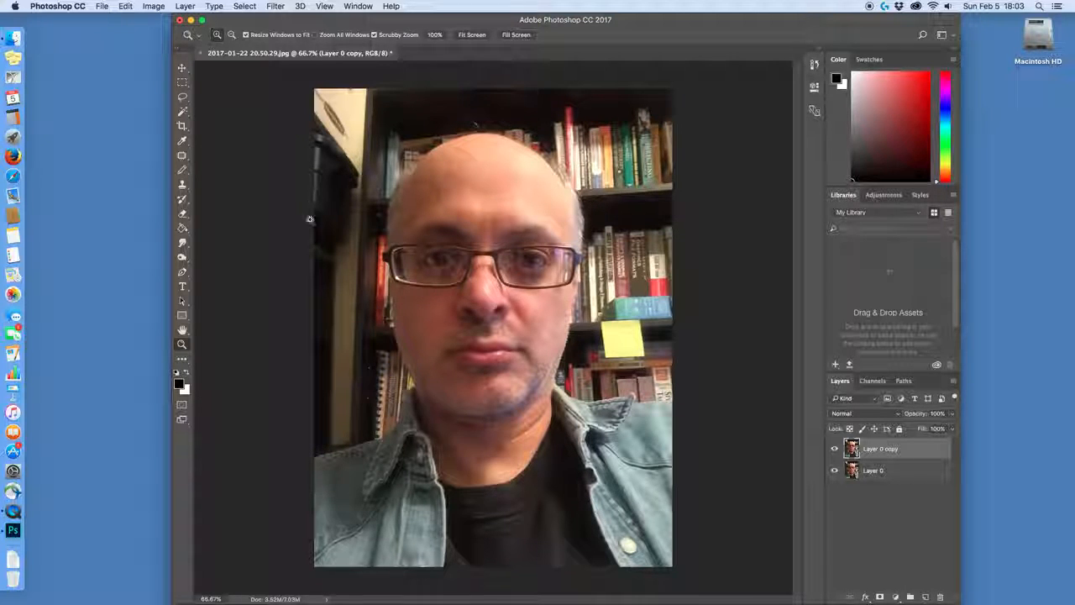
mouse_move(541, 24)
mouse_down()
mouse_move(435, 15)
mouse_move(608, 15)
mouse_move(469, 17)
mouse_move(563, 17)
mouse_move(588, 56)
mouse_move(525, 37)
mouse_move(525, 17)
mouse_up()
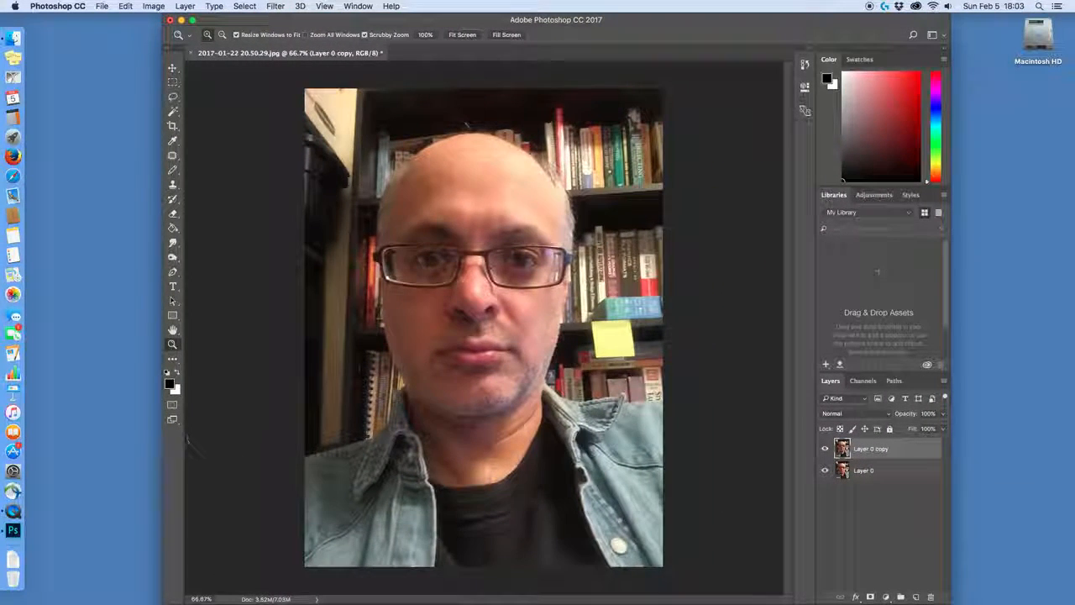
drag(172, 419, 202, 429)
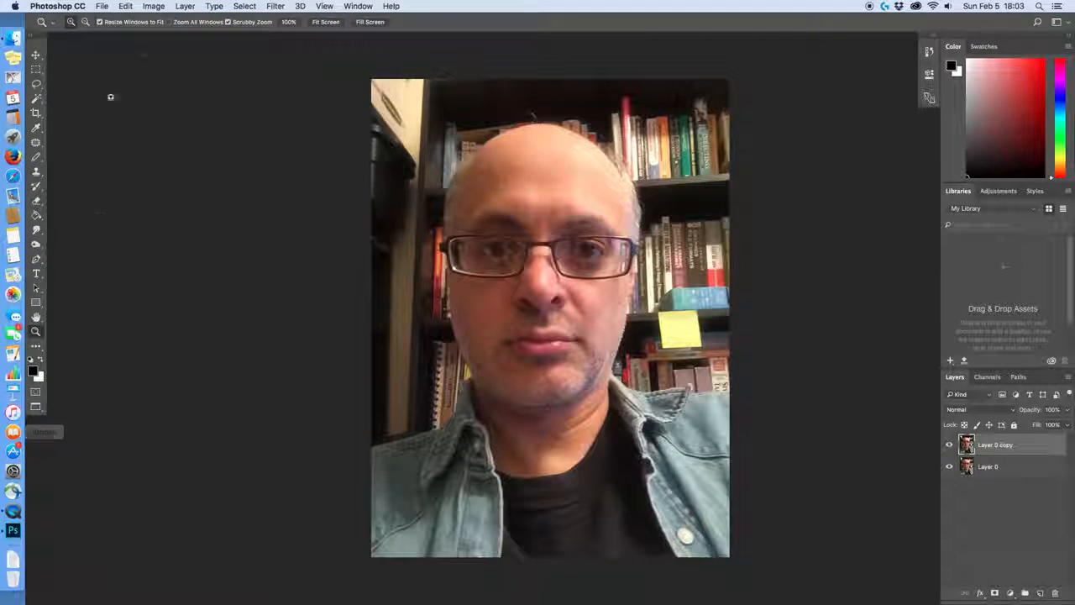
View the photo in Full Screen Mode with the panels hidden, and return to Standard Screen Mode
drag(35, 406, 73, 428)
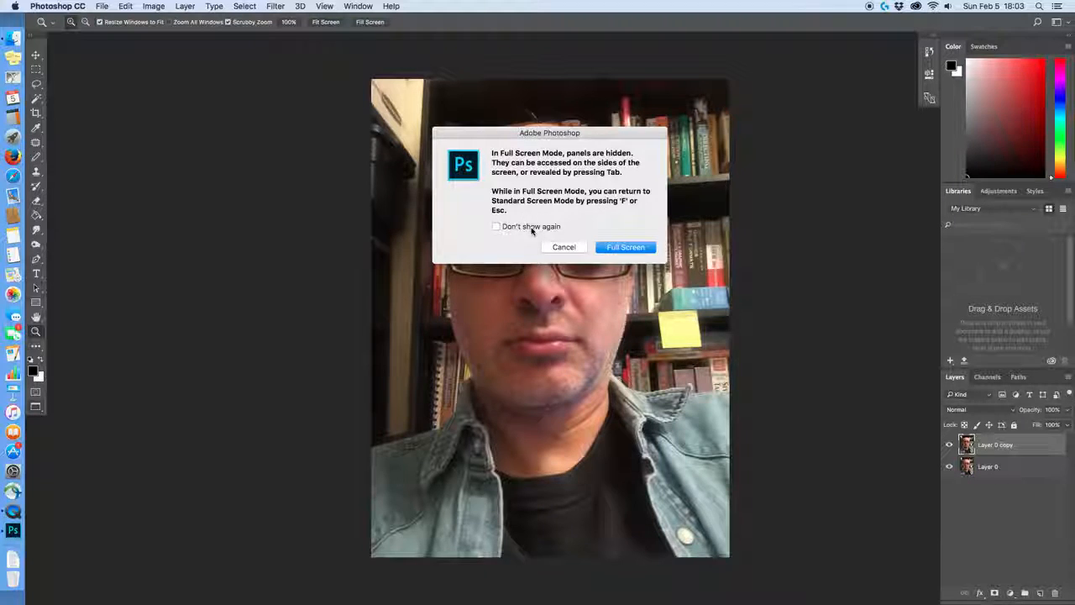
click(606, 246)
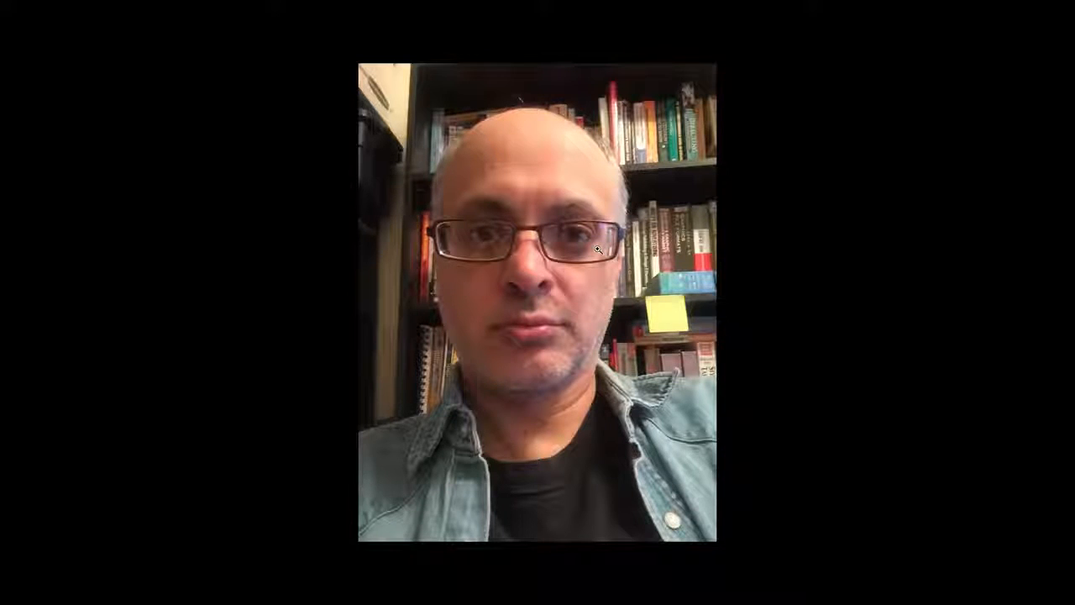
key(f)
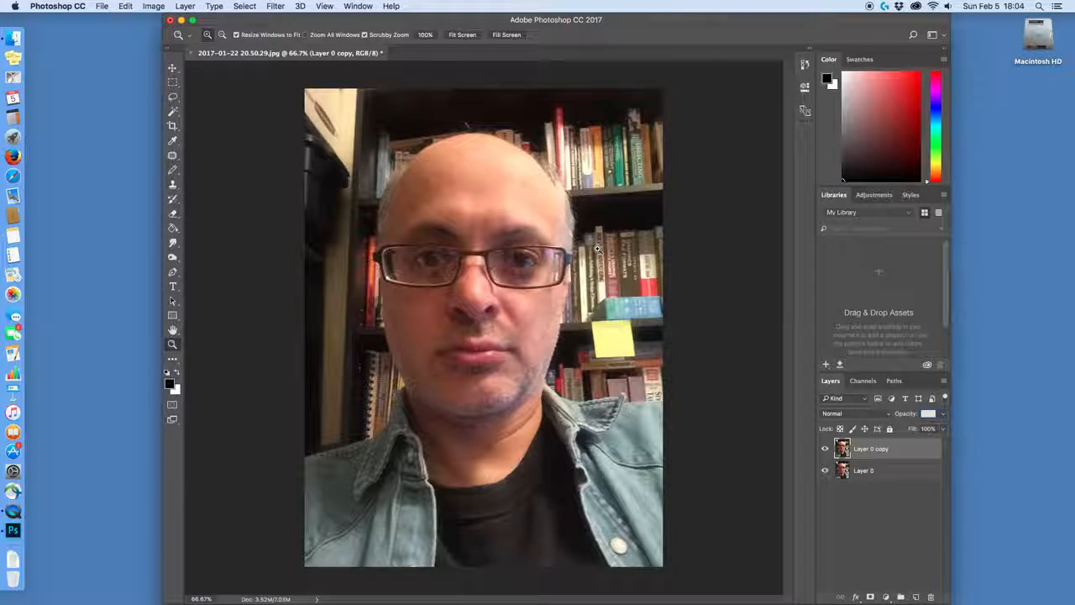